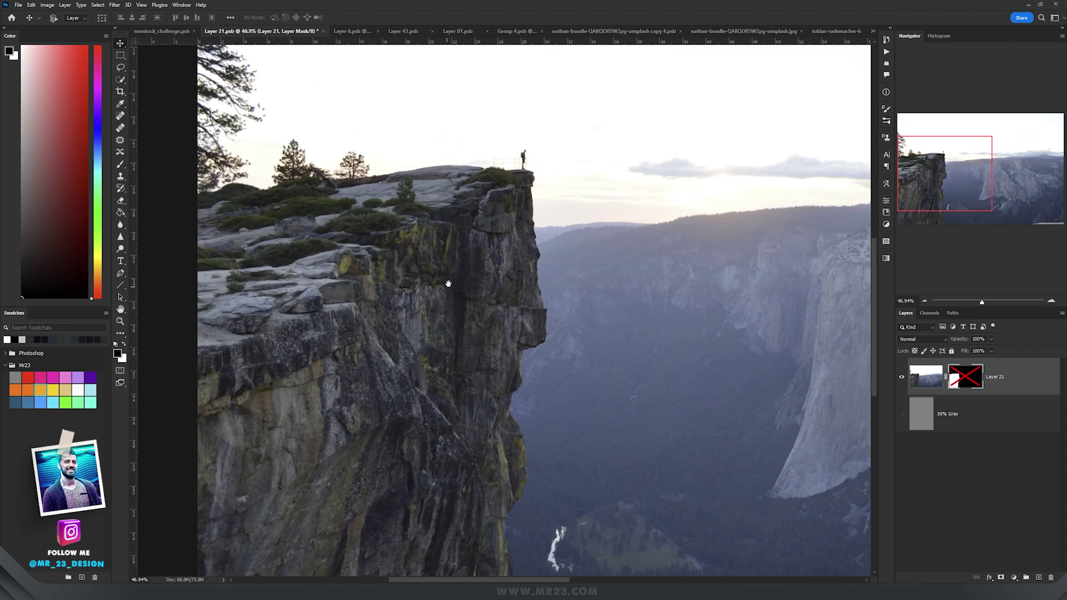
# - Save the cliff document and return to the neostock_challenge composite to look over the cliff against the grass field and sky
pyautogui.hotkey('ctrl', 's')
pyautogui.click(161, 31)
pyautogui.moveTo(594, 274); pyautogui.dragTo(579, 305)
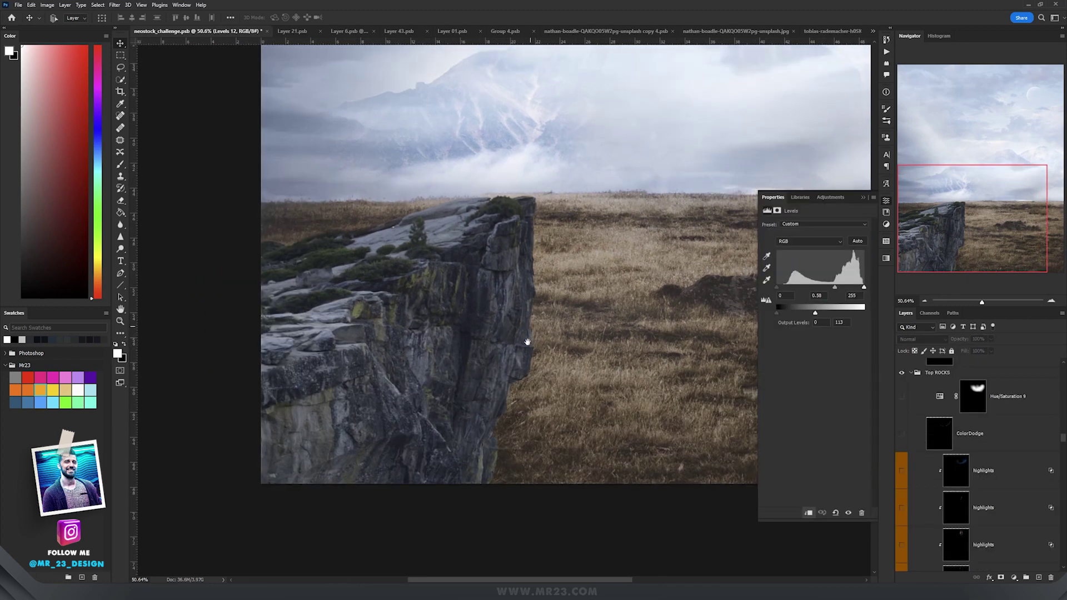
pyautogui.scroll(-2, 489, 385)
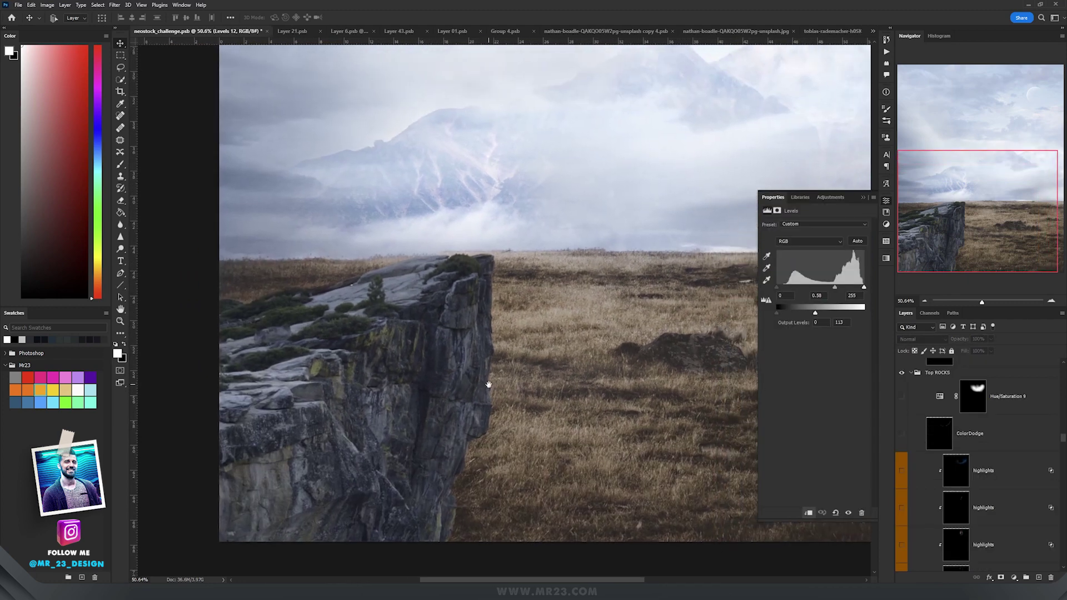
pyautogui.moveTo(533, 347); pyautogui.dragTo(541, 410)
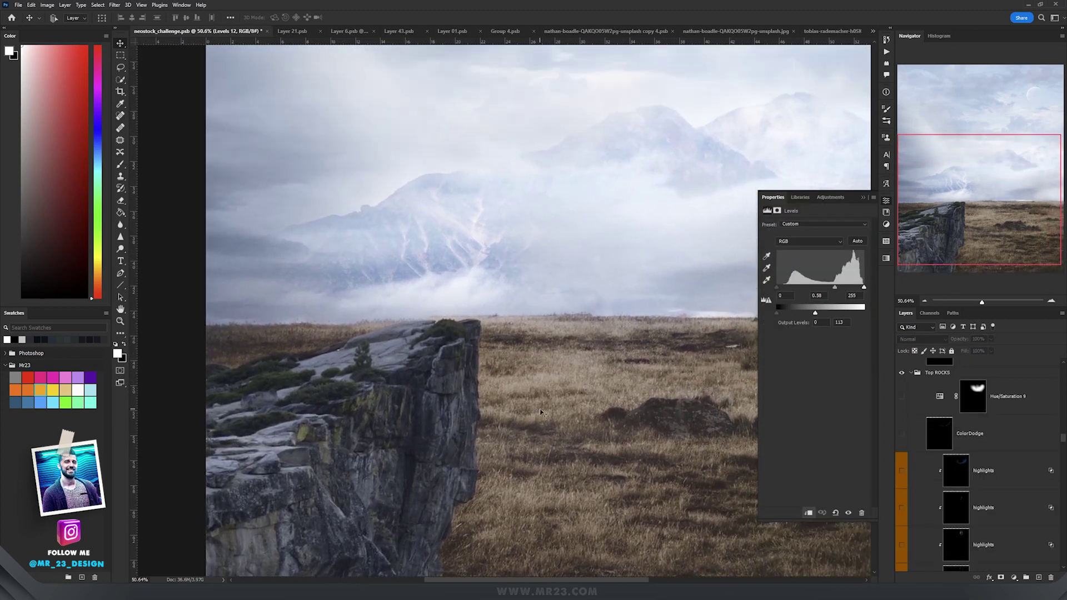
pyautogui.scroll(-3, 542, 412)
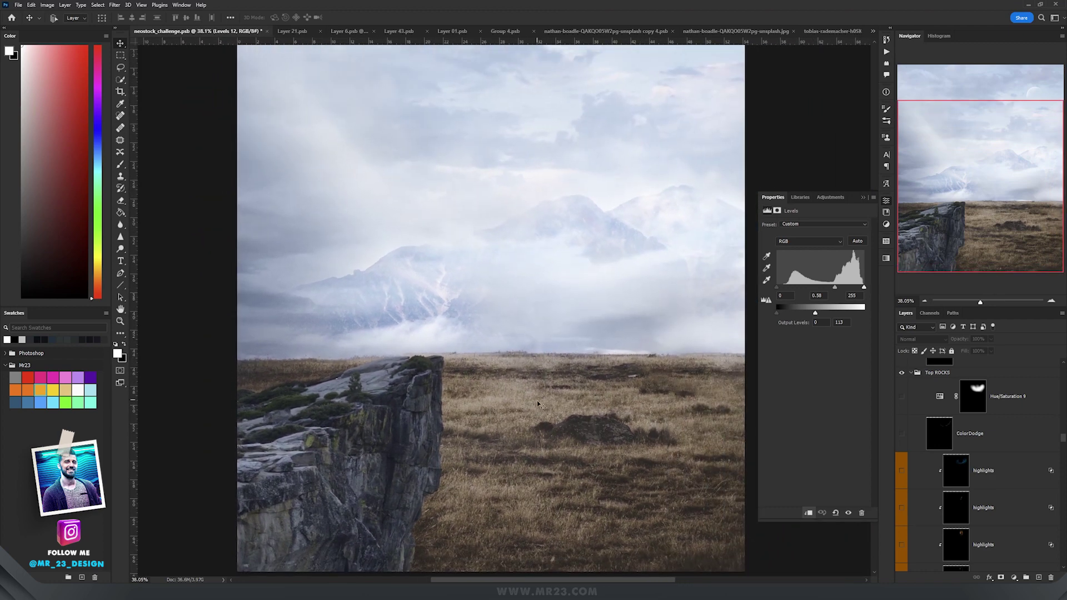
pyautogui.scroll(-1, 542, 398)
pyautogui.scroll(2, 579, 396)
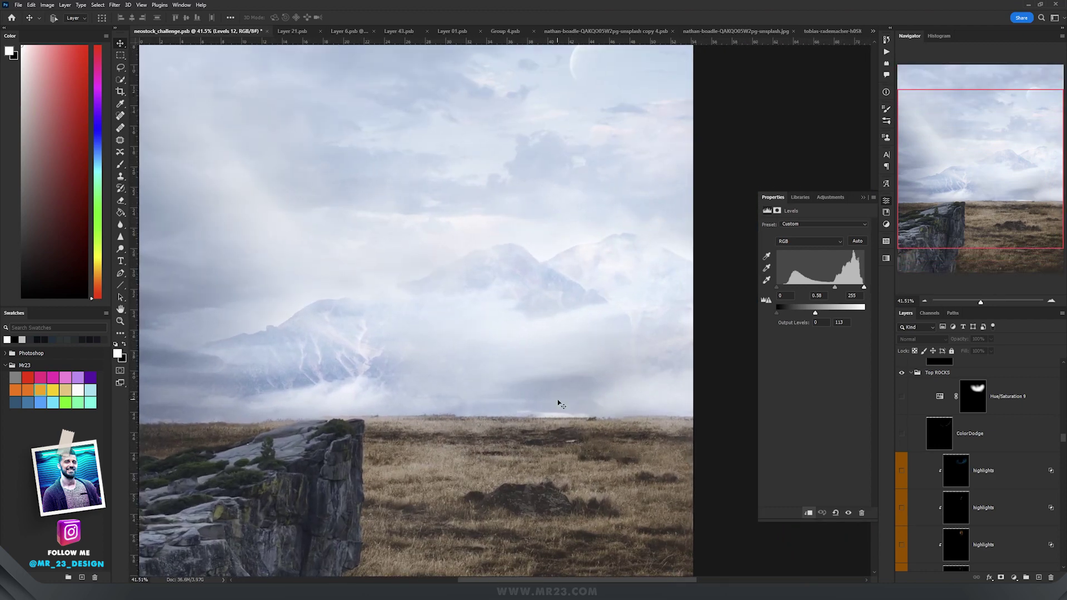
pyautogui.scroll(-1, 558, 404)
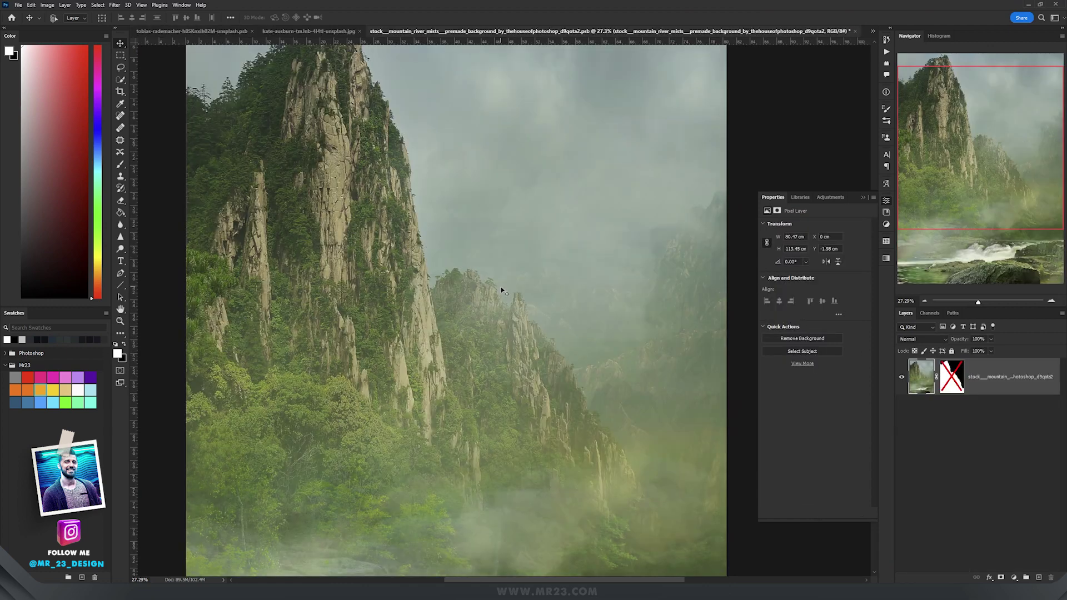
# - Look over the full mountain river mists image and re-enable the layer mask on its layer
pyautogui.press('Tab')
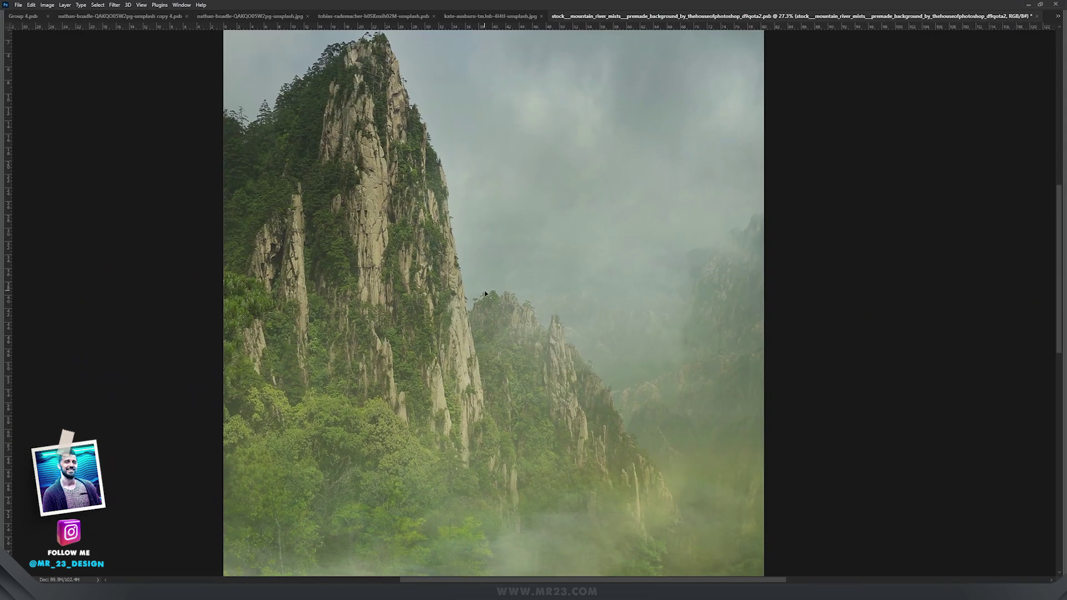
pyautogui.scroll(-1, 486, 294)
pyautogui.moveTo(485, 294); pyautogui.dragTo(489, 269)
pyautogui.press('Tab')
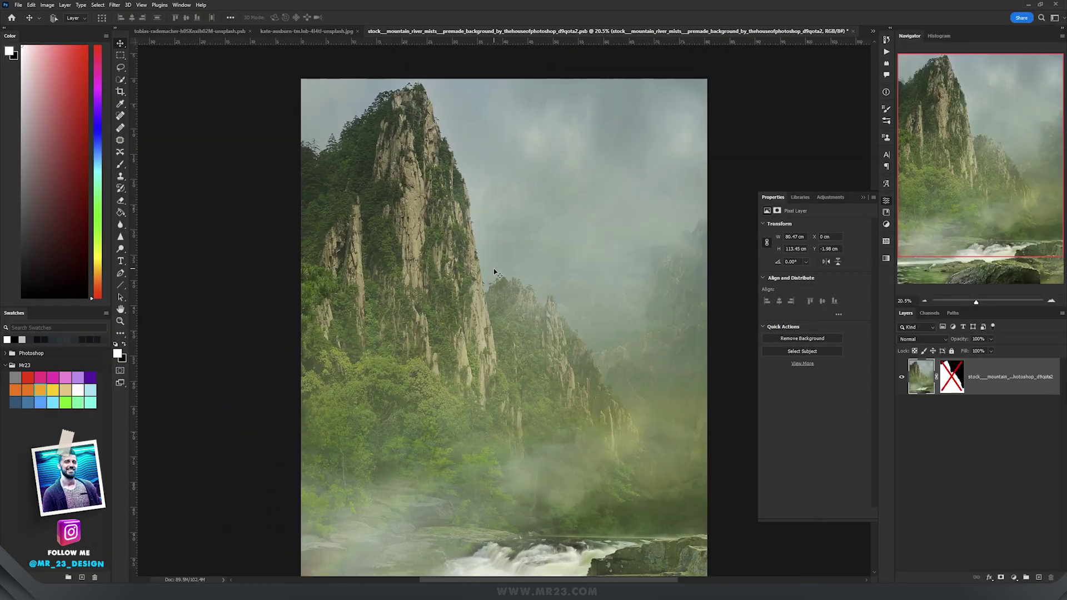
pyautogui.keyDown('shift'); pyautogui.click(954, 381); pyautogui.keyUp('shift')
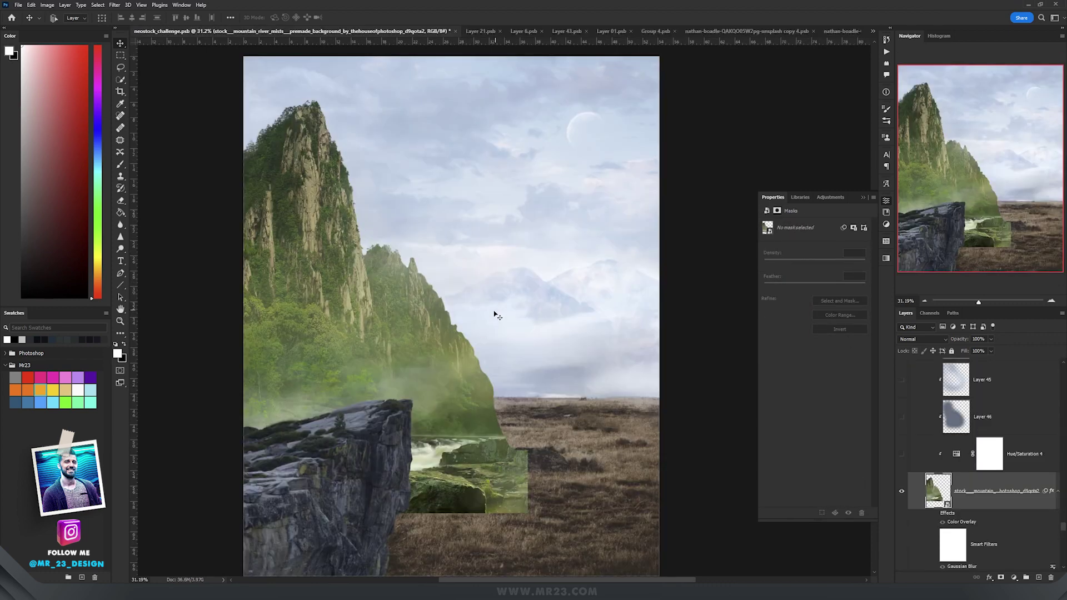
# - Review the Hue/Saturation 4 adjustment and the mountain layer's Color Overlay colour and blend mode, leaving the settings as they are
pyautogui.moveTo(495, 311)
pyautogui.mouseDown()
pyautogui.moveTo(494, 284)
pyautogui.moveTo(515, 303)
pyautogui.moveTo(491, 320)
pyautogui.mouseUp()
pyautogui.click(957, 455)
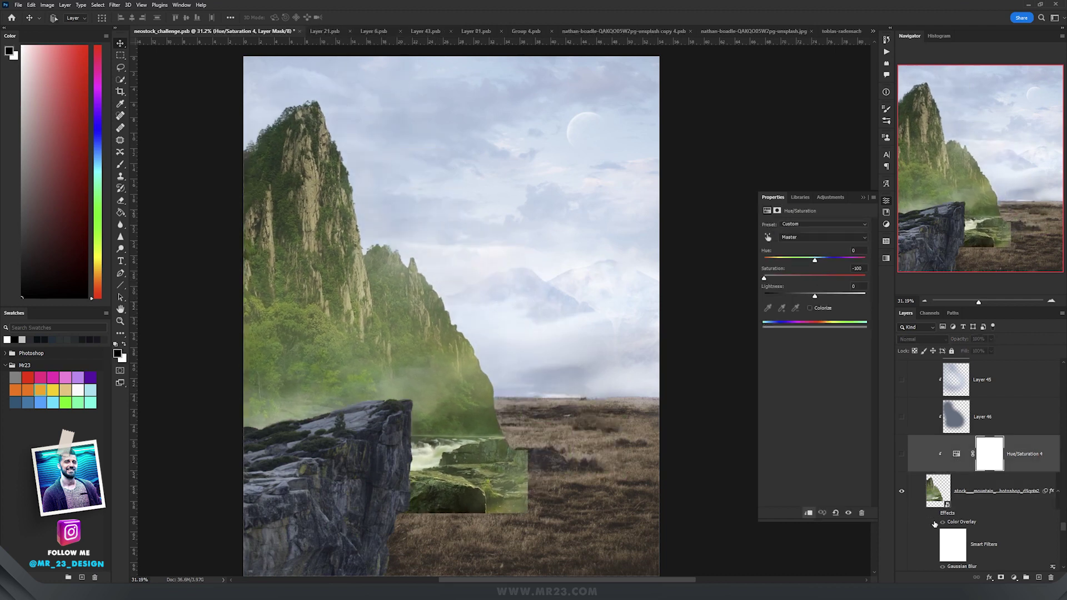
pyautogui.click(919, 501)
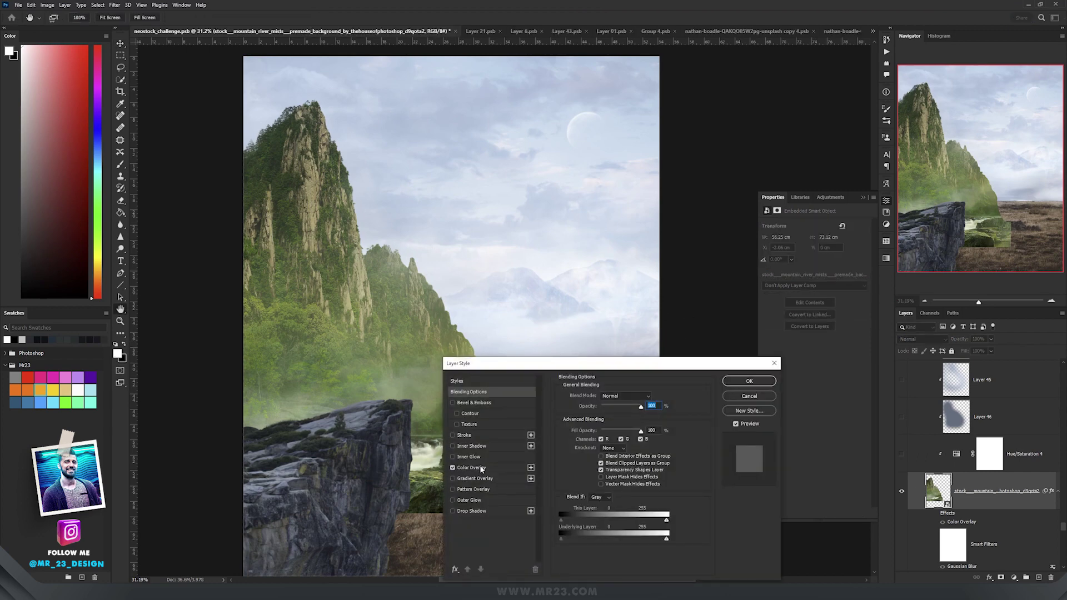
pyautogui.click(478, 468)
pyautogui.click(653, 396)
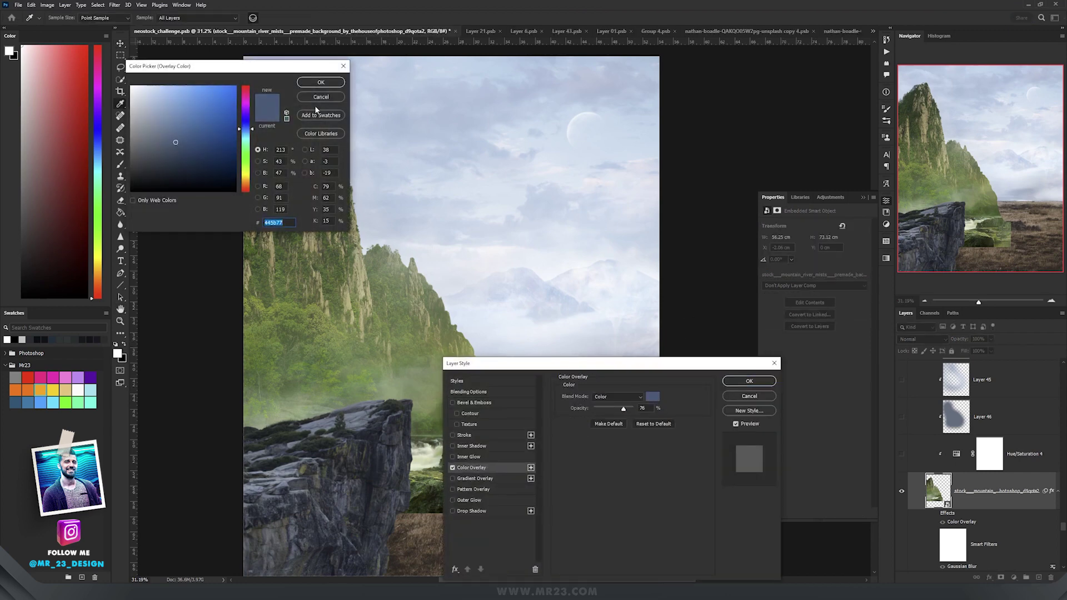
pyautogui.press('Escape')
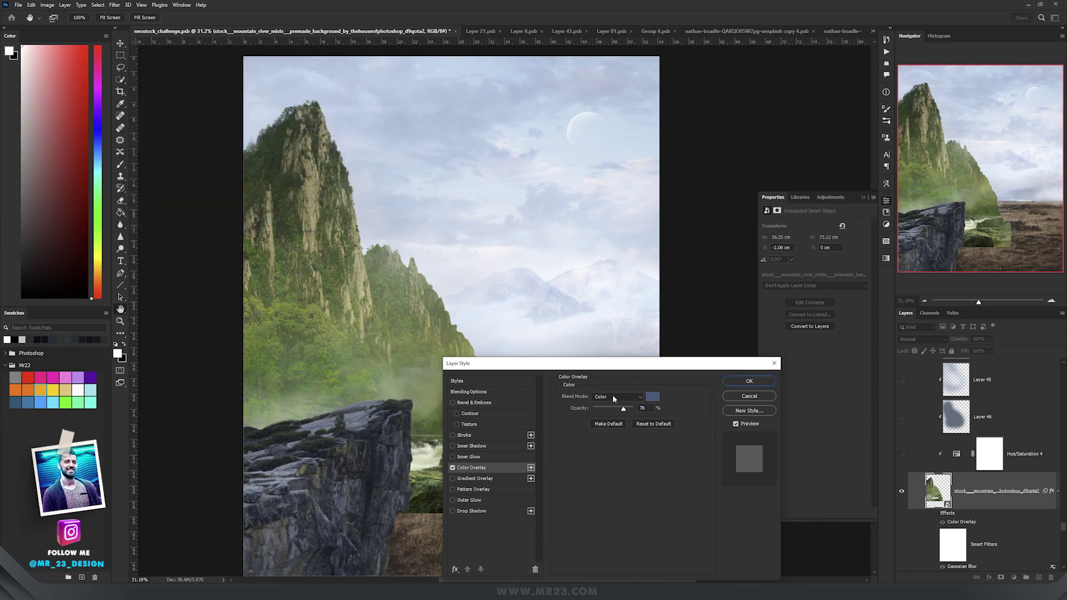
pyautogui.click(612, 396)
pyautogui.click(668, 393)
pyautogui.click(748, 398)
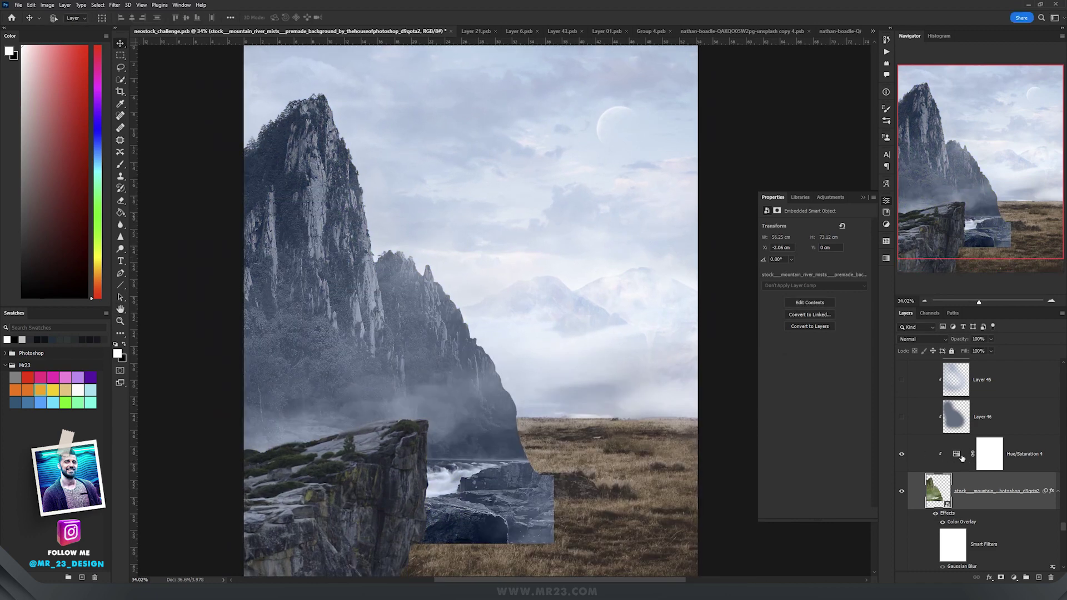
# - Check the Hue/Saturation 4 adjustment, compare the mountain with Layer 45 hidden and shown, and check the layer's blend mode
pyautogui.click(960, 456)
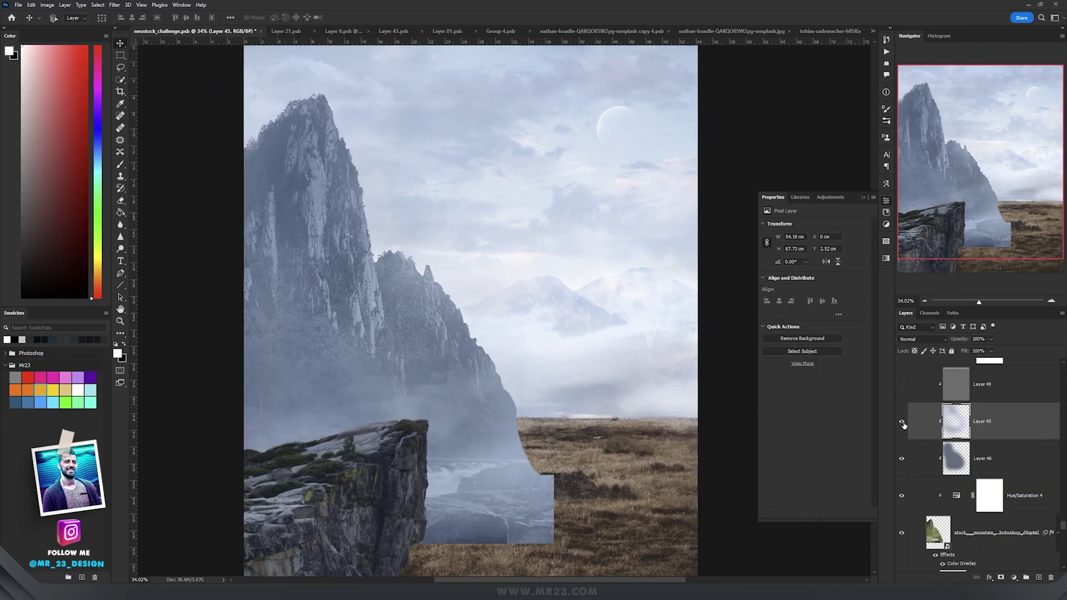
pyautogui.click(903, 423)
pyautogui.click(903, 423)
pyautogui.click(923, 339)
pyautogui.click(924, 339)
pyautogui.scroll(5, 981, 462)
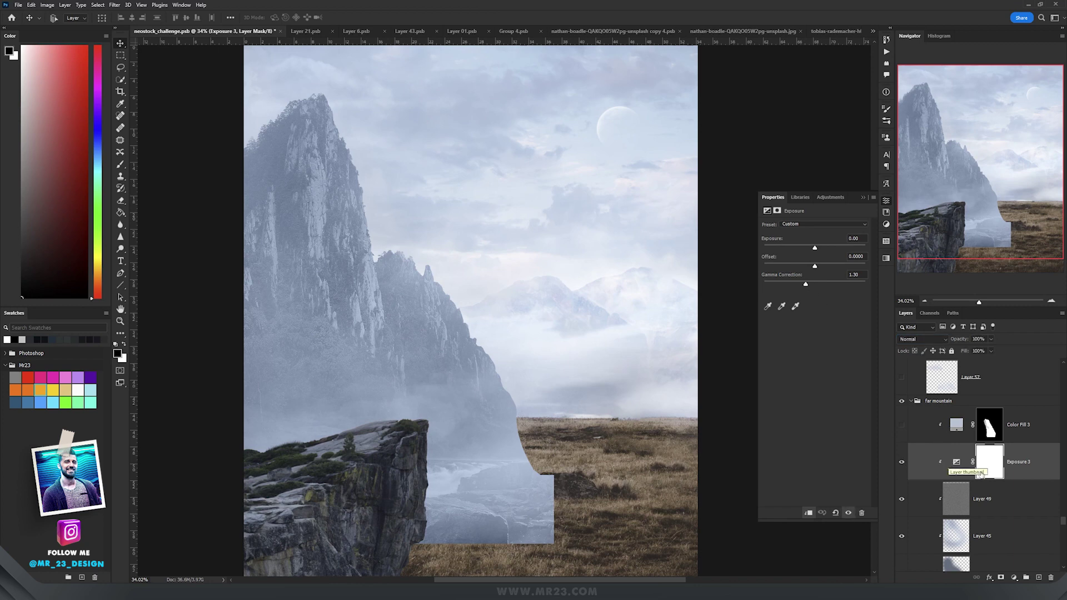
# - Show the Color Fill 3 layer, load its mask as a selection around the lower mountain slope, and deselect it
pyautogui.click(902, 424)
pyautogui.click(986, 427)
pyautogui.keyDown('ctrl'); pyautogui.click(989, 427); pyautogui.keyUp('ctrl')
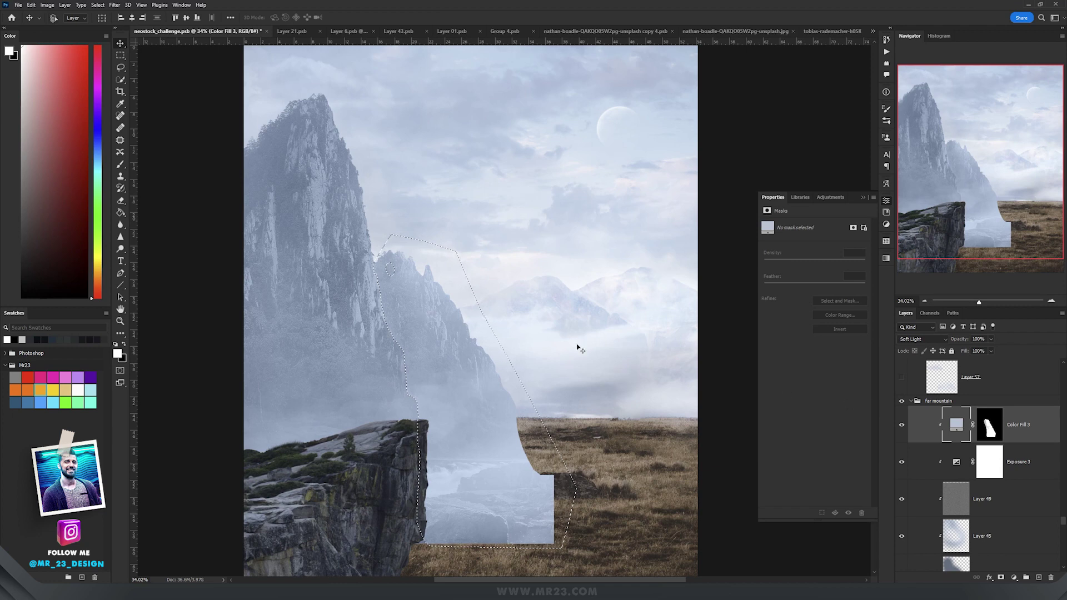
pyautogui.hotkey('ctrl', 'd')
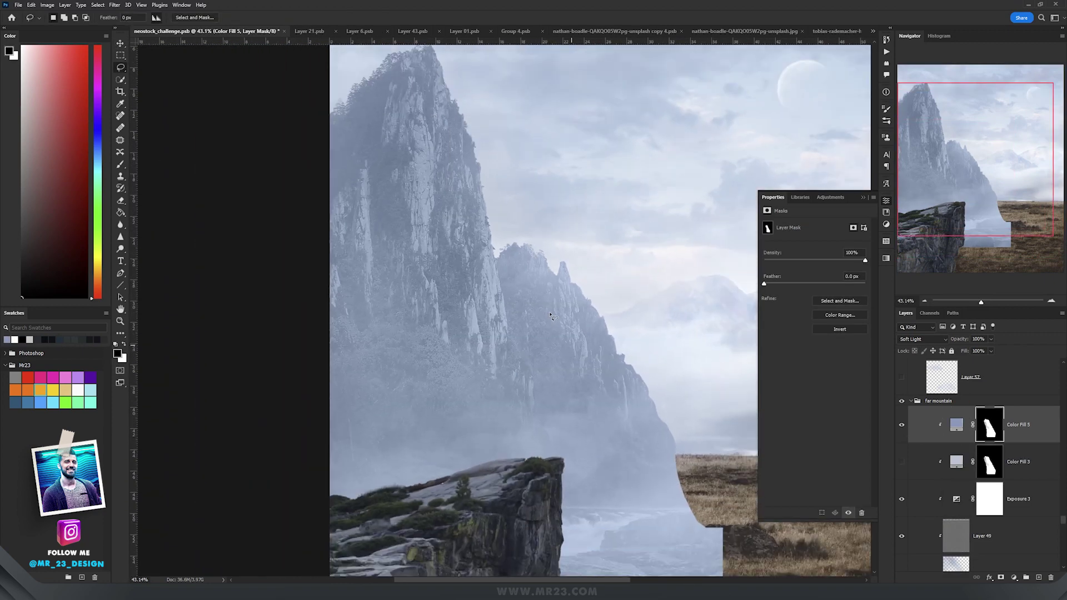
# - Examine the tinted mountain's rock detail up close and compare its haze with the distant peaks
pyautogui.moveTo(574, 323); pyautogui.dragTo(553, 354)
pyautogui.press('v')
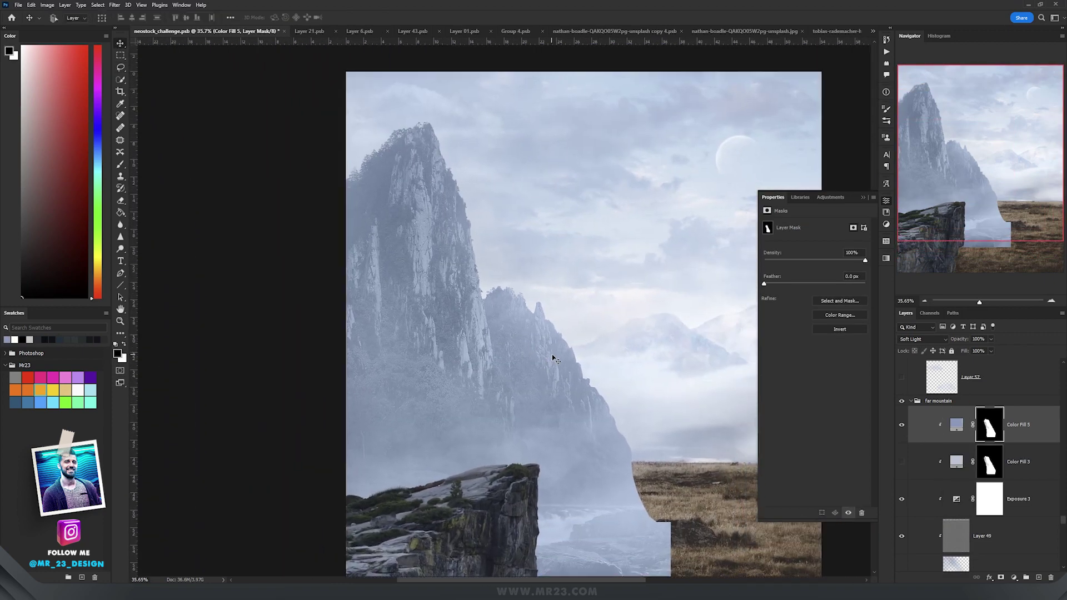
pyautogui.scroll(3, 554, 354)
pyautogui.scroll(-3, 554, 355)
pyautogui.scroll(4, 391, 289)
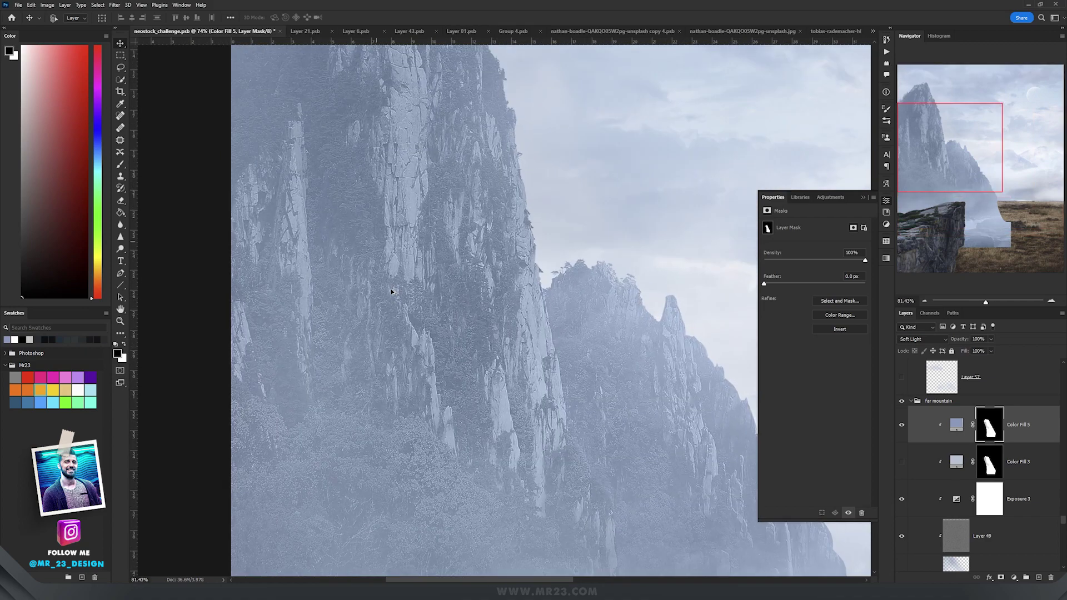
pyautogui.scroll(-2, 390, 288)
pyautogui.scroll(5, 487, 324)
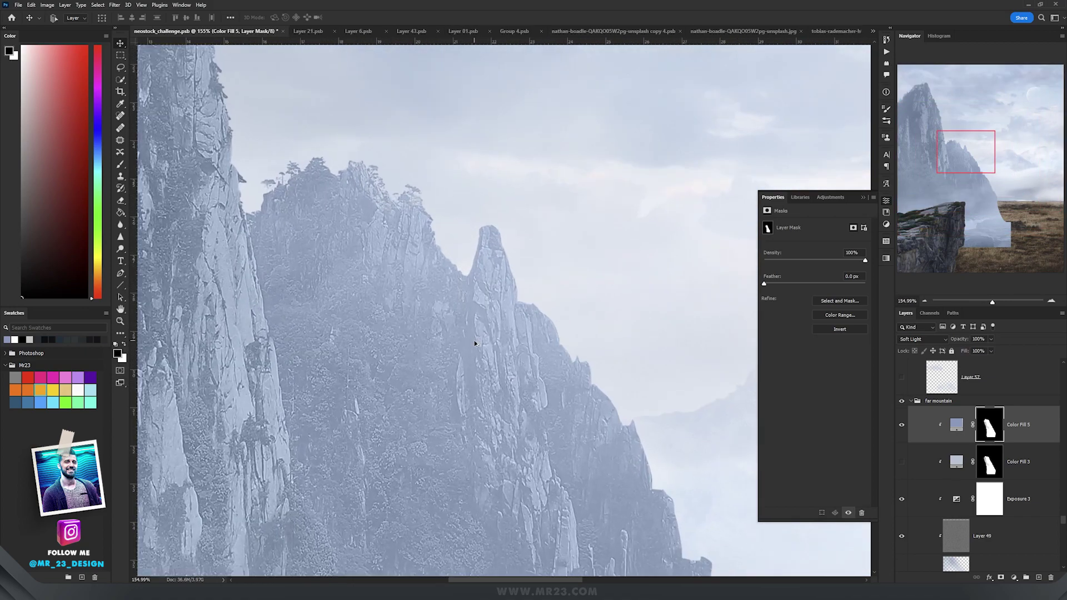
pyautogui.scroll(-3, 475, 340)
pyautogui.moveTo(563, 338); pyautogui.dragTo(364, 337)
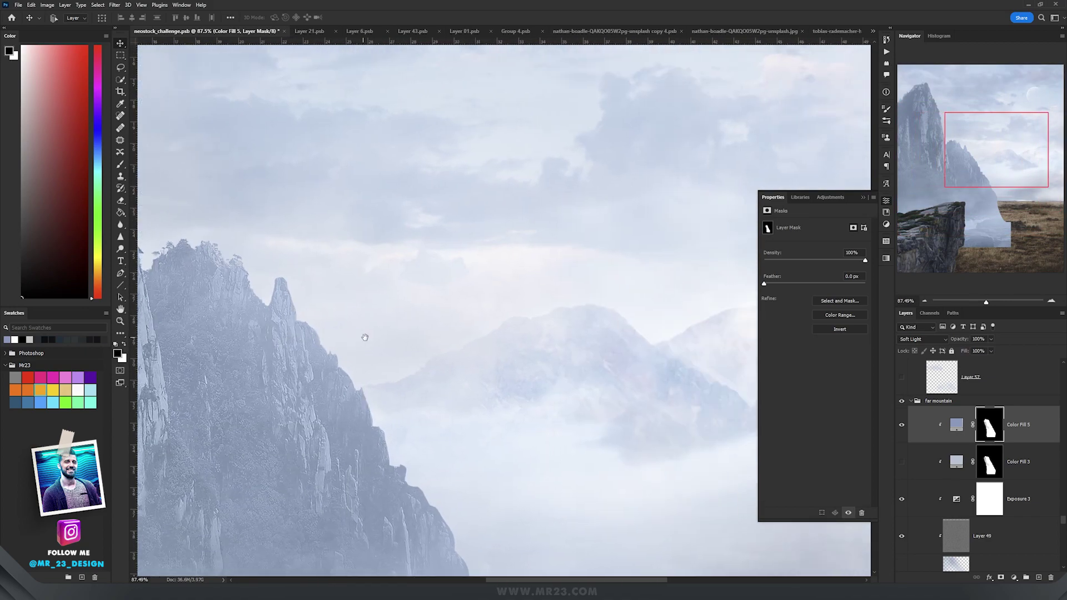
pyautogui.scroll(3, 525, 358)
pyautogui.hscroll(3, 543, 352)
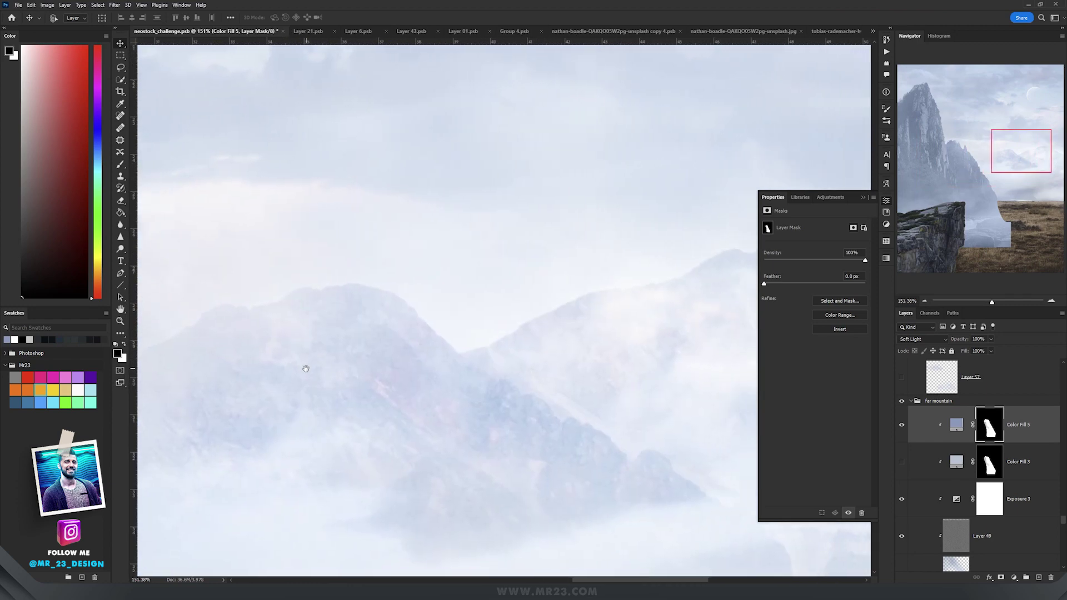
pyautogui.scroll(-3, 327, 365)
pyautogui.hscroll(-6, 355, 389)
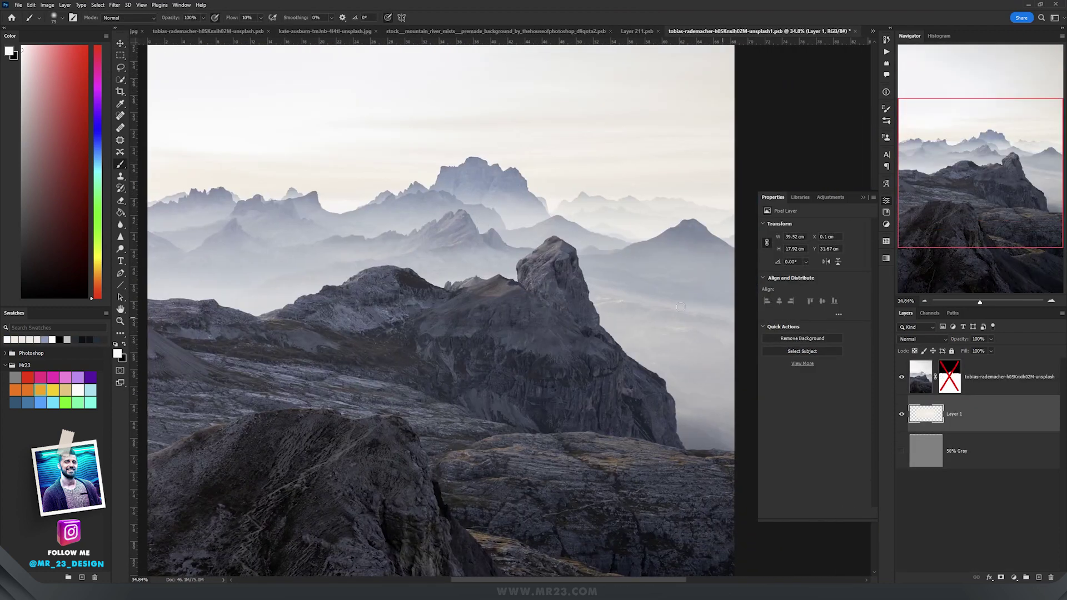
# - Examine the dark rocky range and its misty background peaks in the source image, including the masked version without sky
pyautogui.scroll(-2, 429, 231)
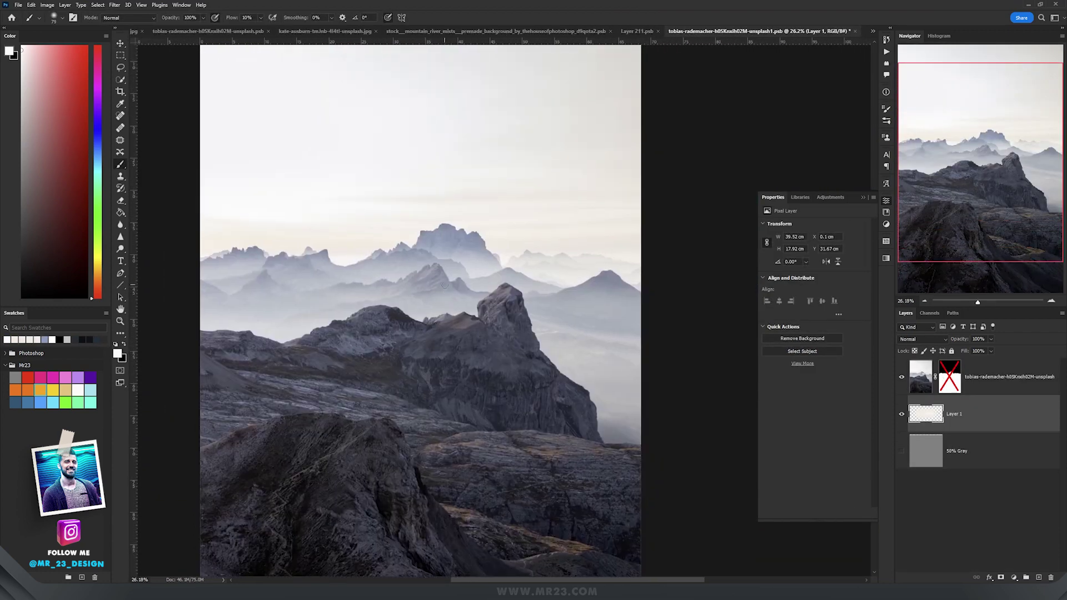
pyautogui.scroll(5, 497, 295)
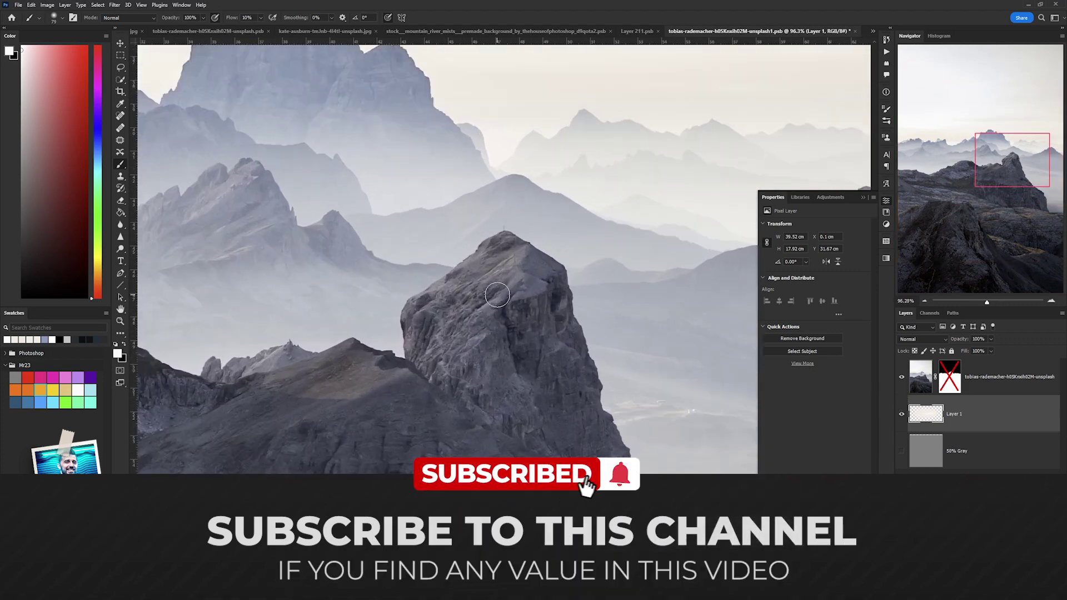
pyautogui.scroll(-4, 496, 294)
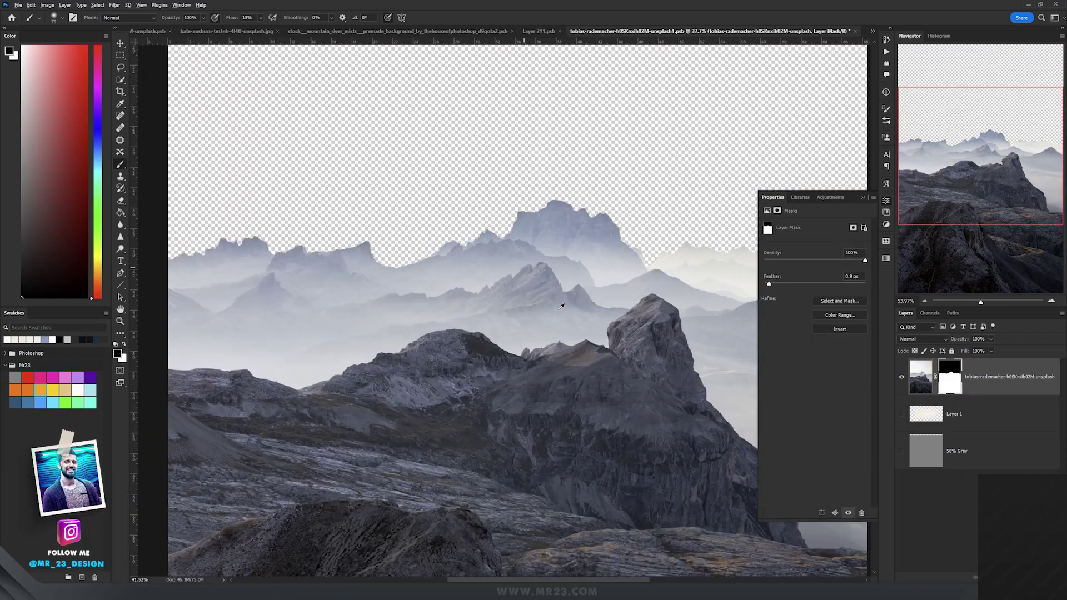
pyautogui.scroll(-4, 561, 306)
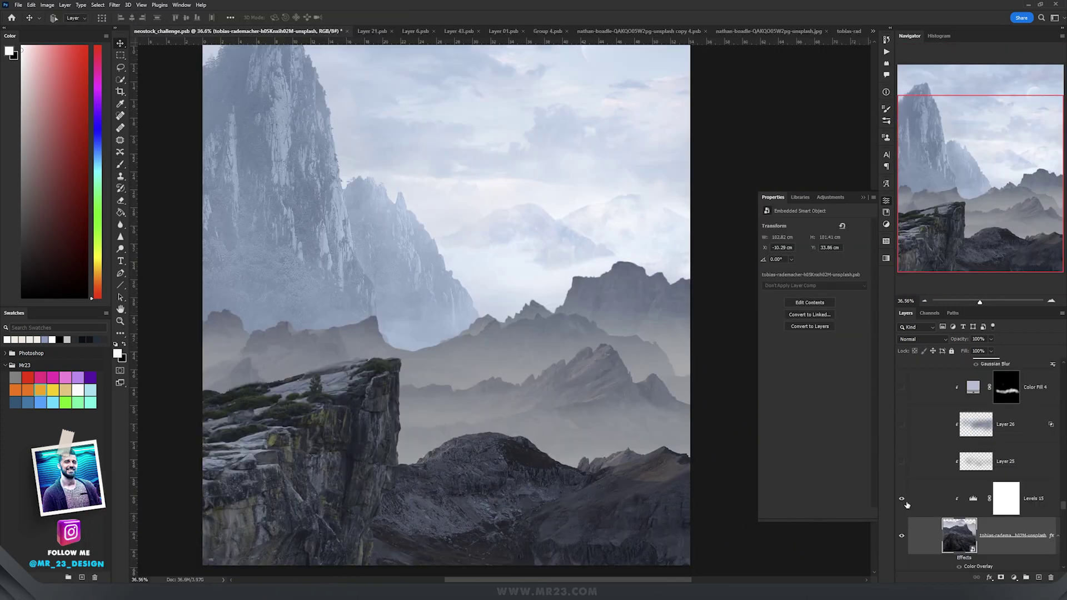
# - Review the Levels 15 adjustment on the foreground range and compare the image with Layer 26 shown and hidden
pyautogui.click(967, 507)
pyautogui.moveTo(642, 305); pyautogui.dragTo(614, 302)
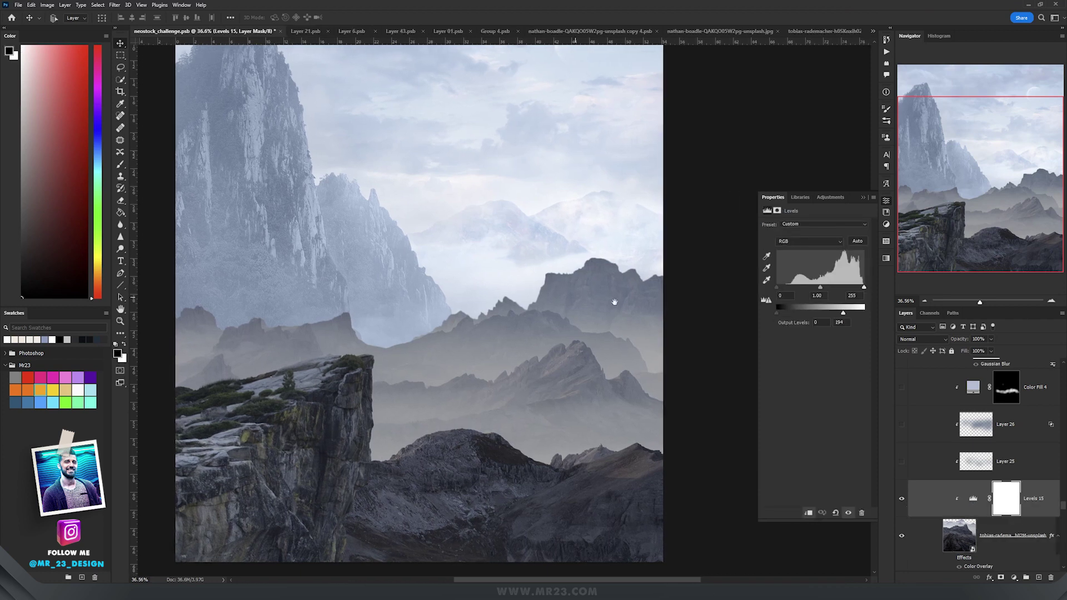
pyautogui.click(965, 428)
pyautogui.click(902, 424)
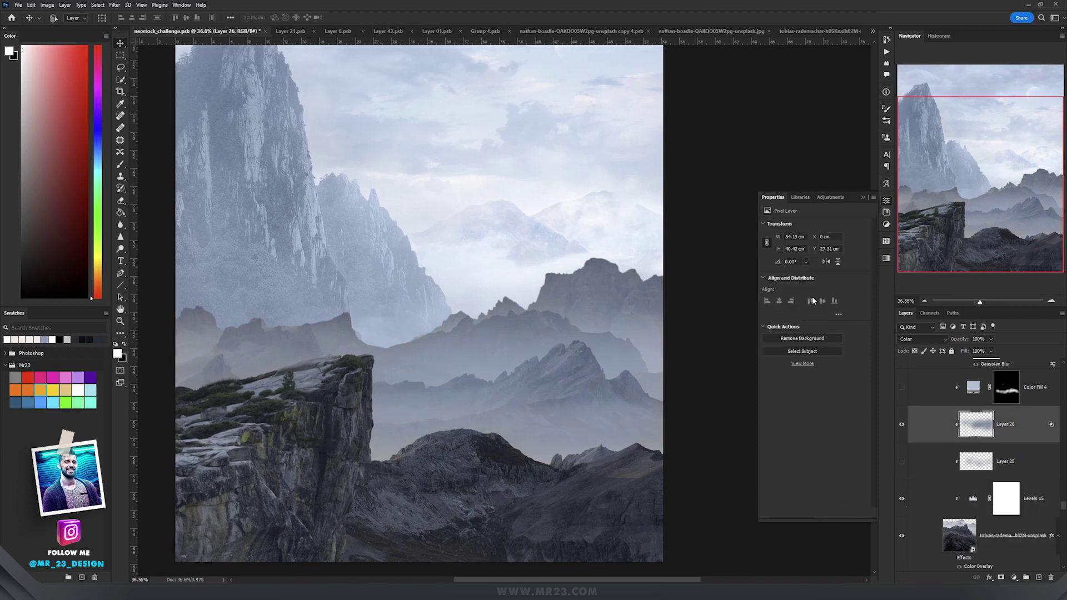
pyautogui.click(903, 426)
pyautogui.click(902, 424)
# - Examine how the brownish foggy range compares in colour with the bluish mountains and sky behind it
pyautogui.scroll(1, 575, 379)
pyautogui.scroll(5, 575, 378)
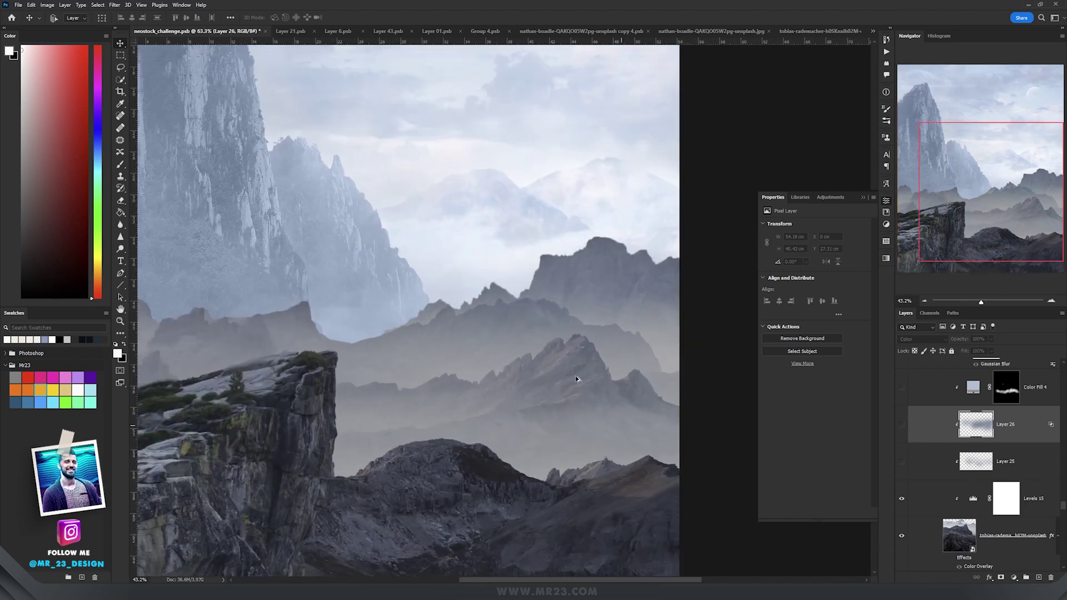
pyautogui.scroll(-3, 548, 362)
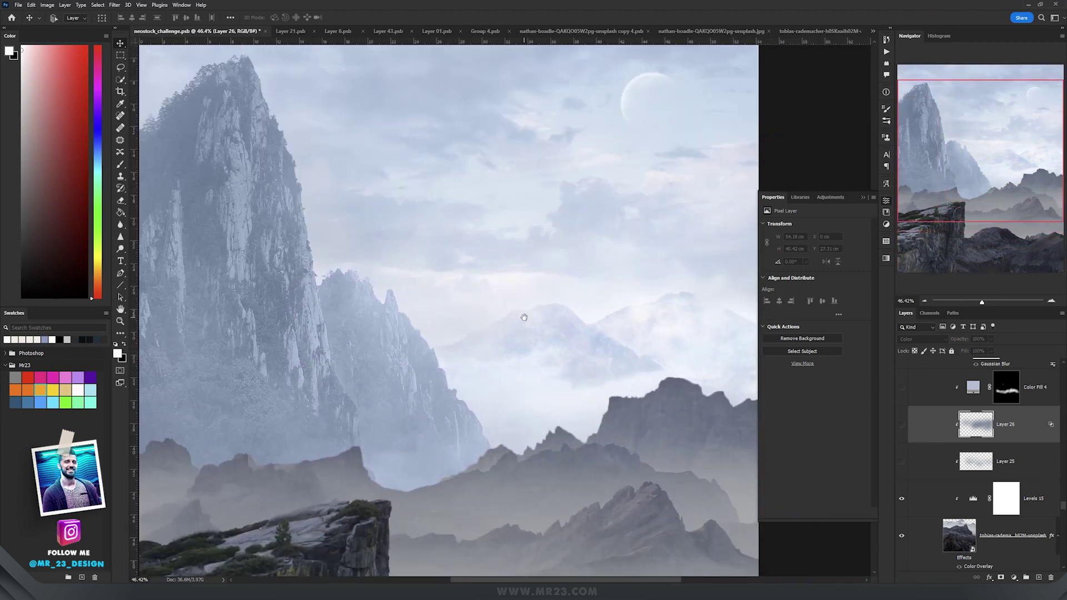
pyautogui.moveTo(524, 318); pyautogui.dragTo(490, 323)
pyautogui.scroll(9, 620, 491)
pyautogui.scroll(-10, 620, 490)
pyautogui.moveTo(621, 492); pyautogui.dragTo(440, 421)
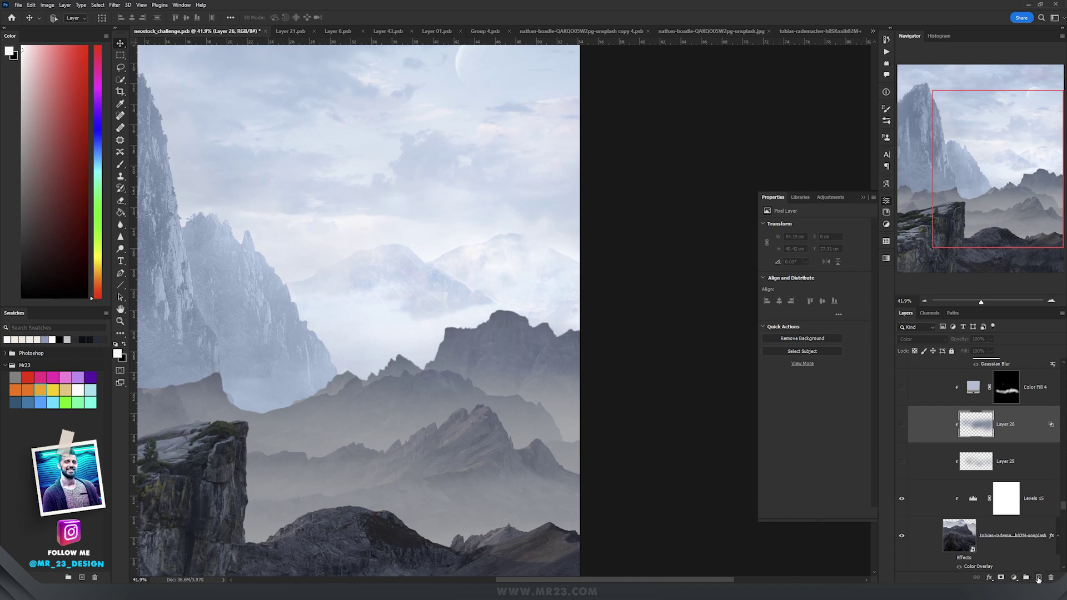
# - Add a new clipped layer above Layer 26, set its blend mode to Color, and activate the Brush tool
pyautogui.click(1039, 578)
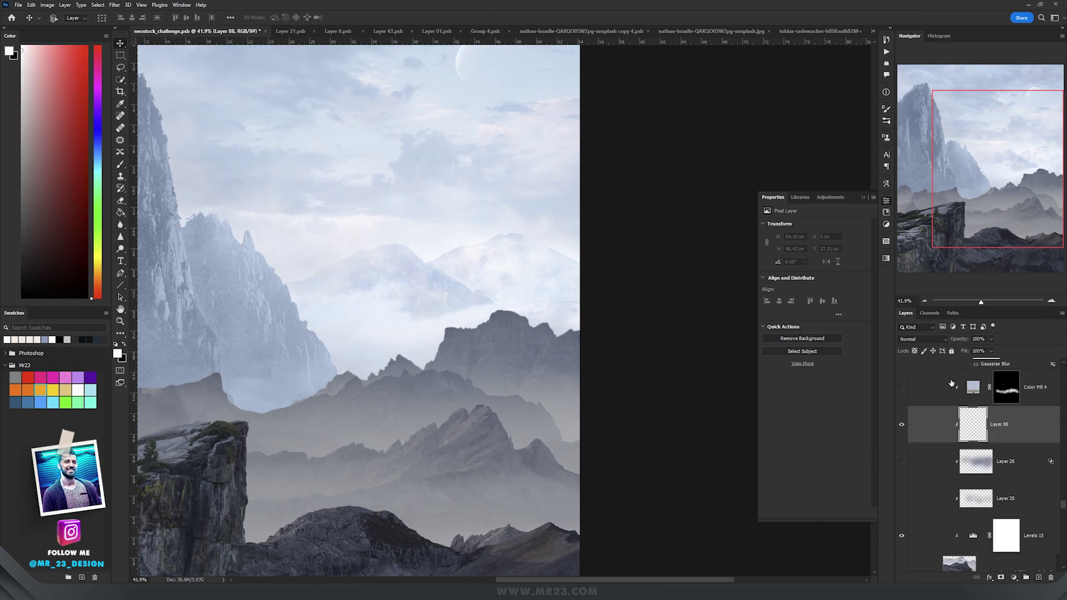
pyautogui.click(925, 339)
pyautogui.click(912, 556)
pyautogui.press('b')
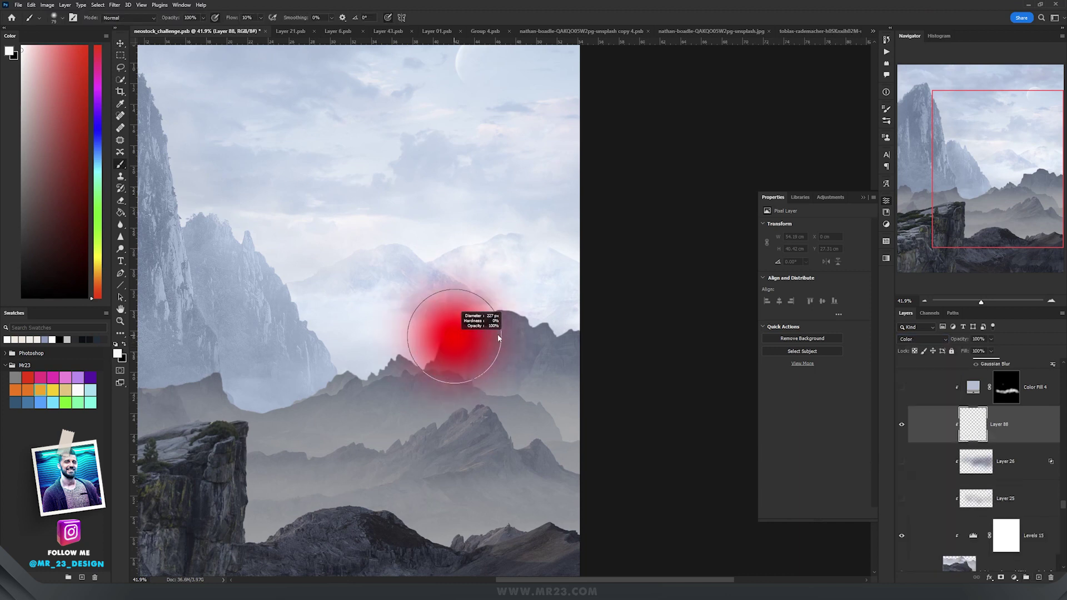
# - Sample the pale blue of the distant cliff and paint it over the brownish foggy range on the Color-mode layer
pyautogui.keyDown('alt'); pyautogui.click(284, 303); pyautogui.keyUp('alt')
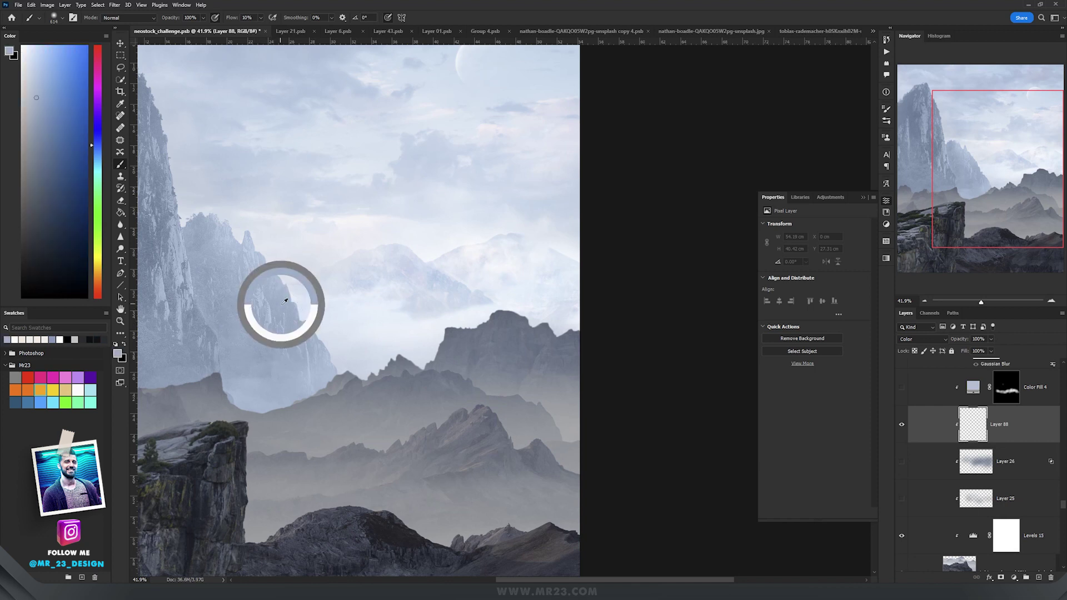
pyautogui.moveTo(285, 301); pyautogui.dragTo(282, 298)
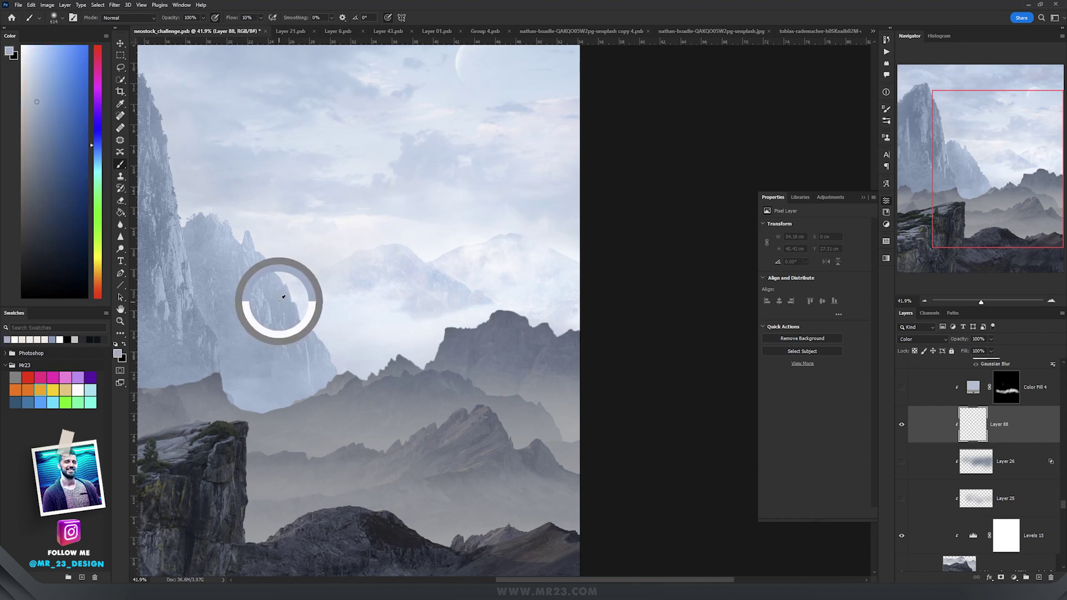
pyautogui.moveTo(370, 386)
pyautogui.mouseDown()
pyautogui.moveTo(358, 385)
pyautogui.moveTo(518, 427)
pyautogui.mouseUp()
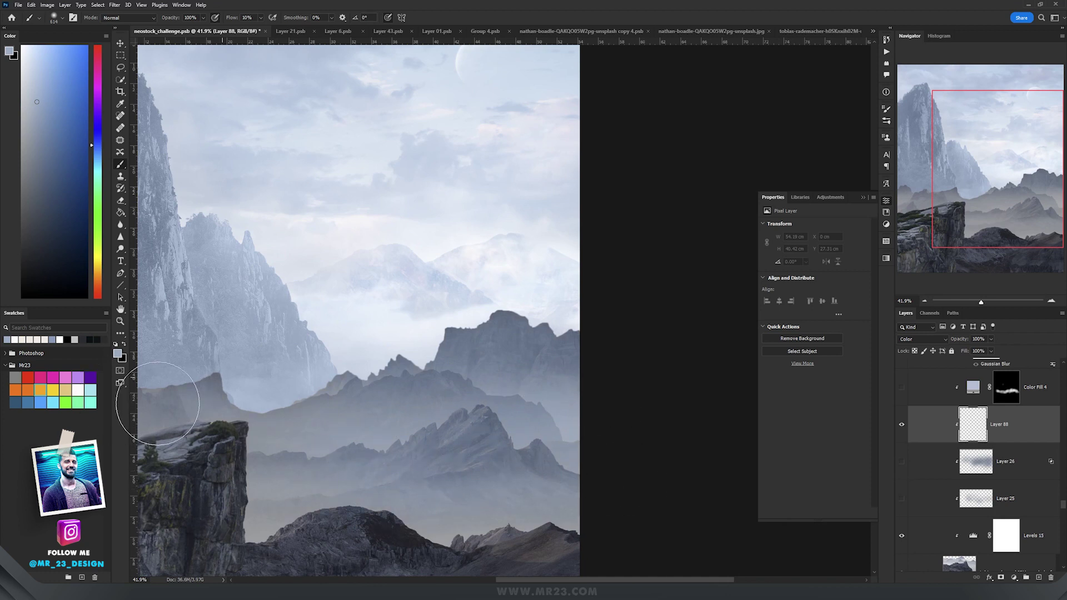
pyautogui.moveTo(636, 525)
pyautogui.mouseDown()
pyautogui.moveTo(389, 474)
pyautogui.moveTo(305, 406)
pyautogui.moveTo(217, 463)
pyautogui.moveTo(180, 388)
pyautogui.moveTo(484, 363)
pyautogui.mouseUp()
pyautogui.scroll(-4, 484, 362)
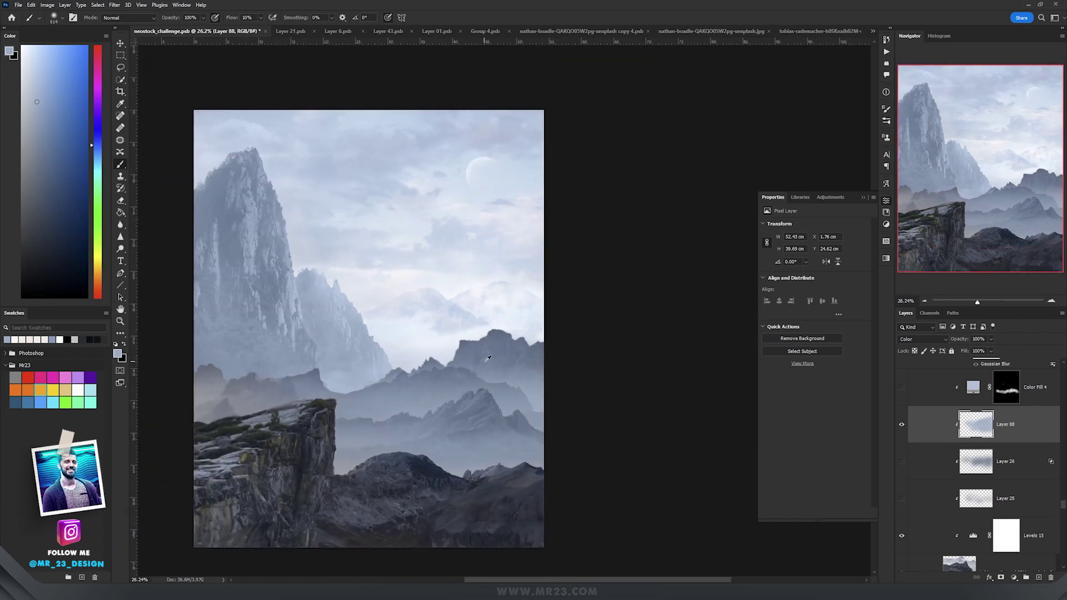
# - Show the castle layer and check its Gaussian Blur smart filter by hiding the filter and reviewing its settings without changes
pyautogui.scroll(3, 487, 358)
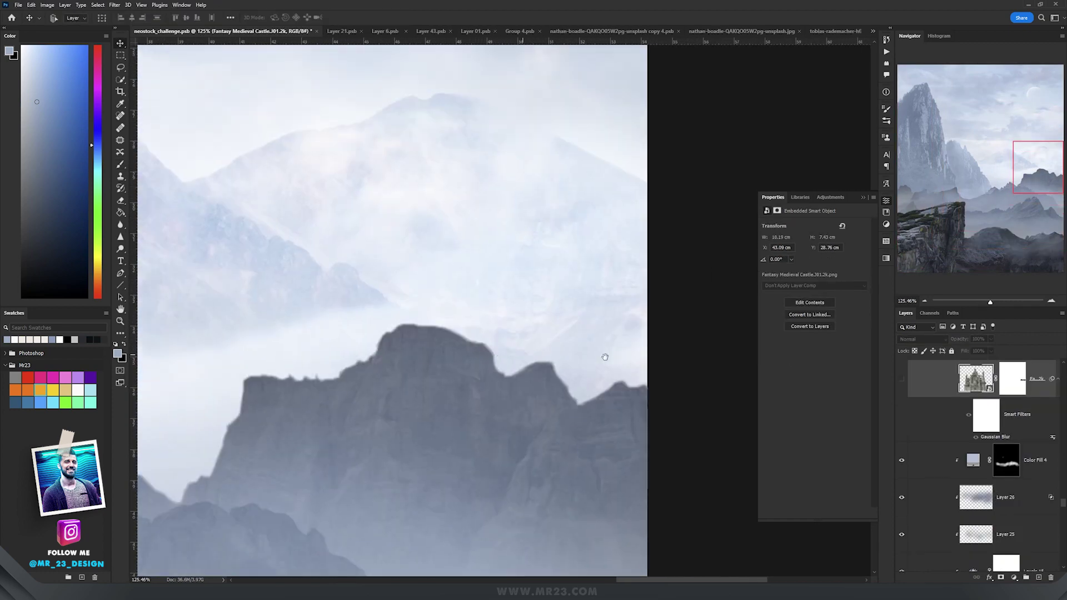
pyautogui.click(900, 378)
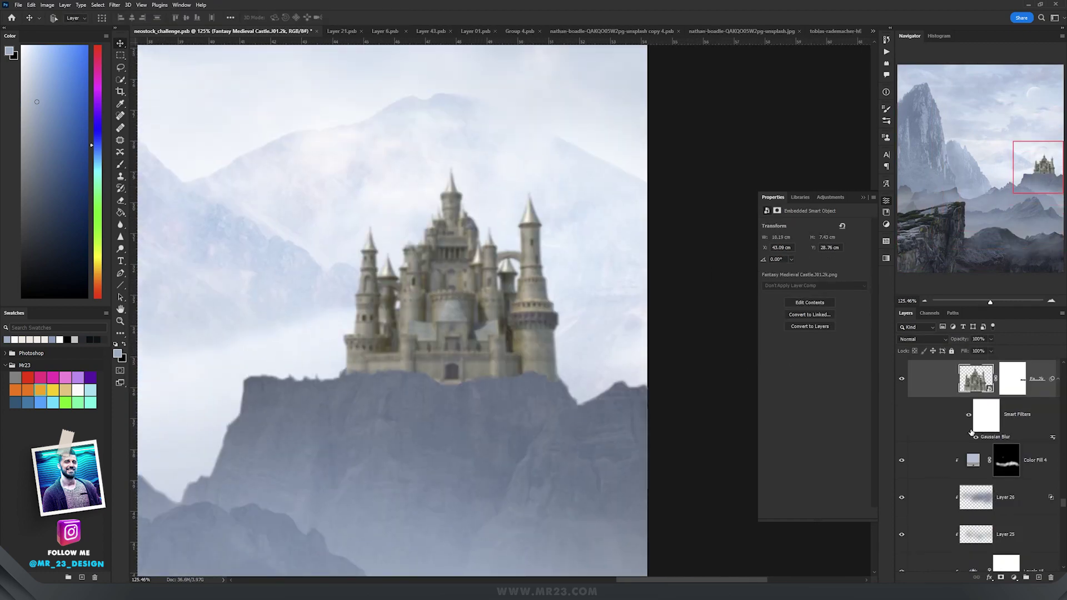
pyautogui.click(969, 415)
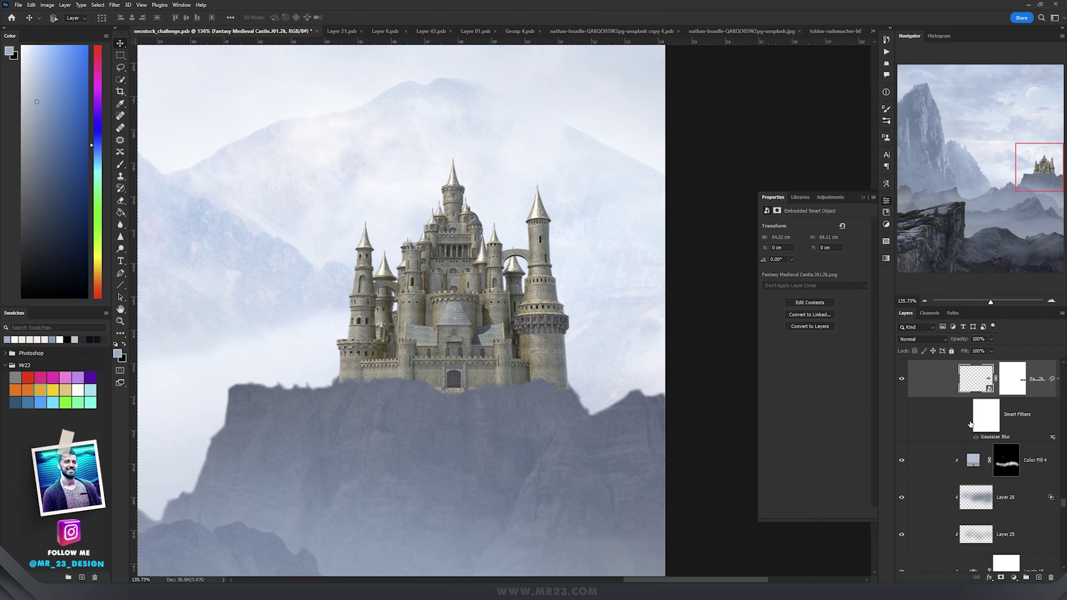
pyautogui.doubleClick(989, 438)
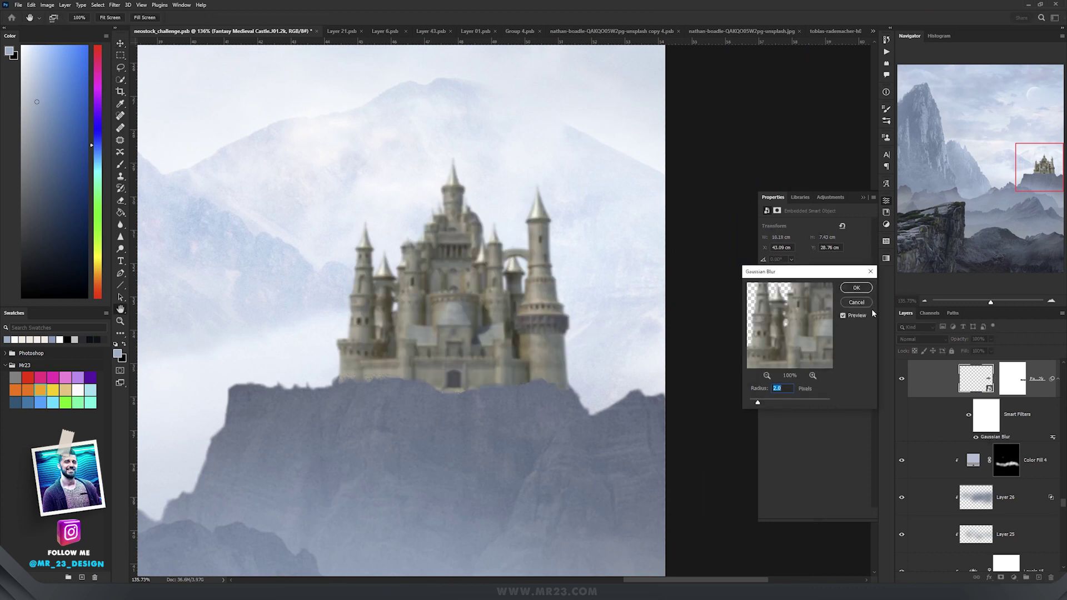
pyautogui.click(856, 302)
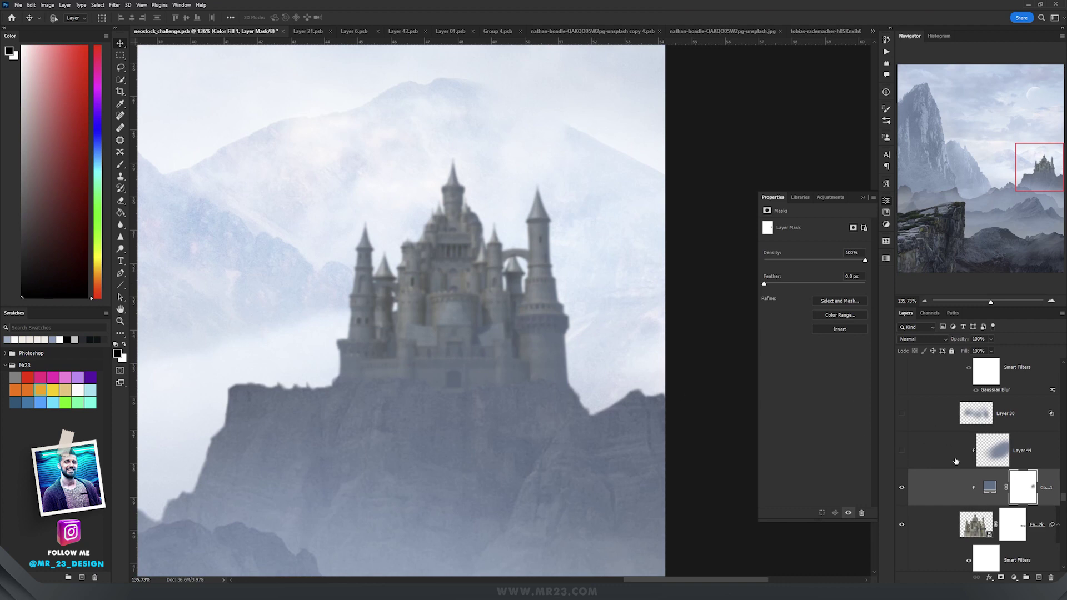
# - Show Layer 44, clipped above the castle's colour fill, and check its blend mode
pyautogui.click(1005, 452)
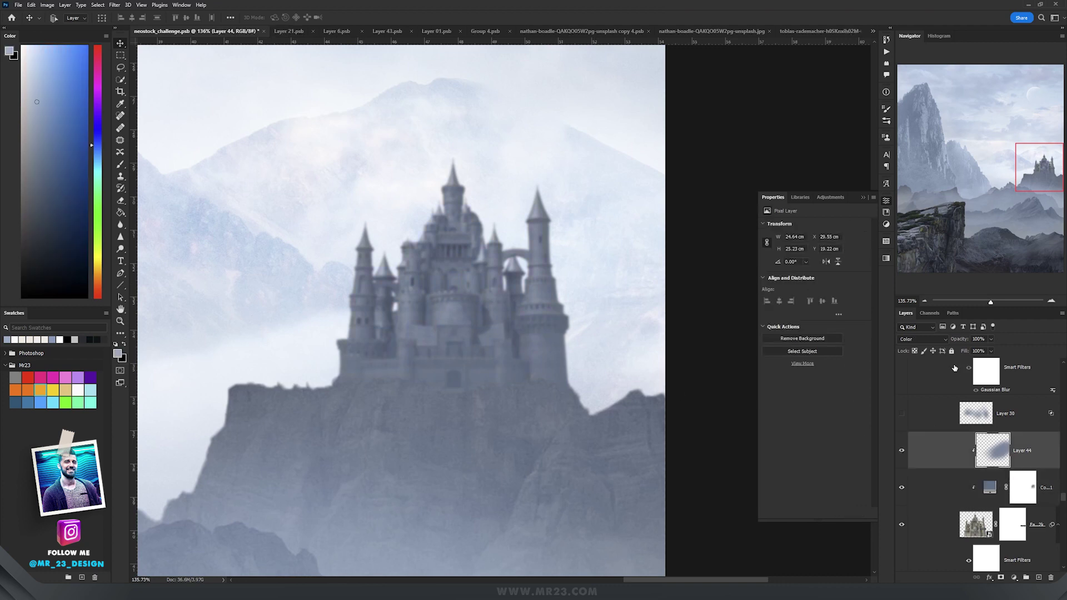
pyautogui.click(924, 343)
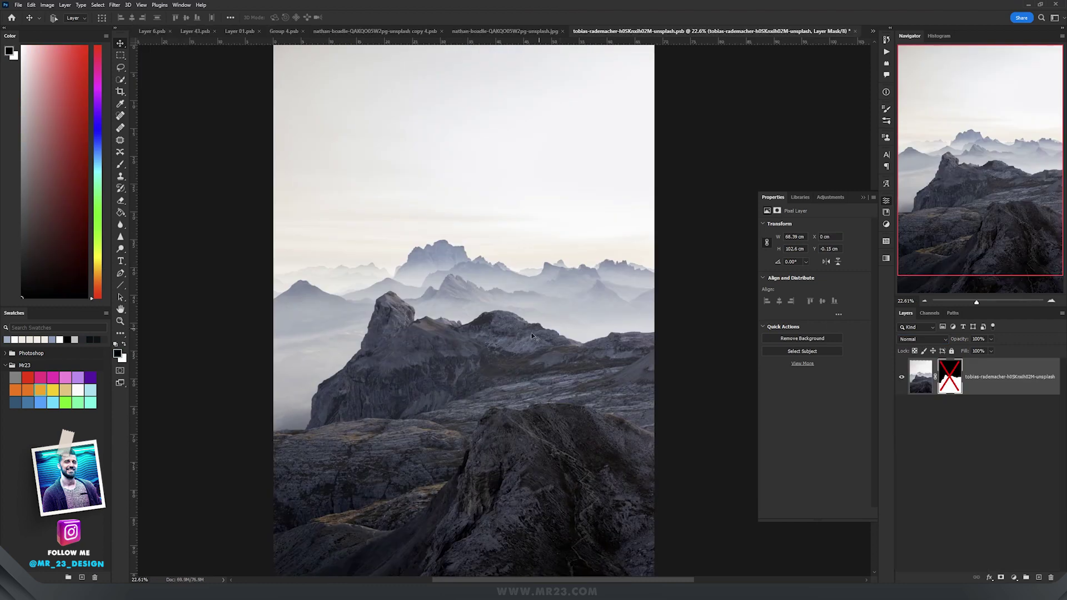
# - Examine the full rocky mountain source photo and re-enable its layer mask
pyautogui.scroll(5, 516, 339)
pyautogui.scroll(-4, 516, 338)
pyautogui.moveTo(513, 336); pyautogui.dragTo(526, 243)
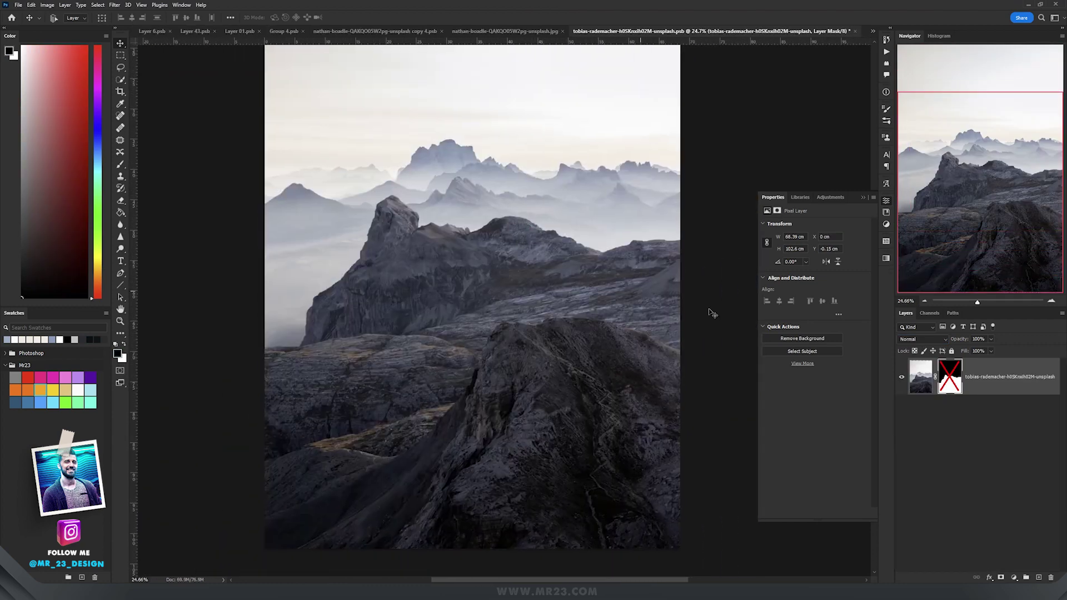
pyautogui.keyDown('shift'); pyautogui.click(946, 387); pyautogui.keyUp('shift')
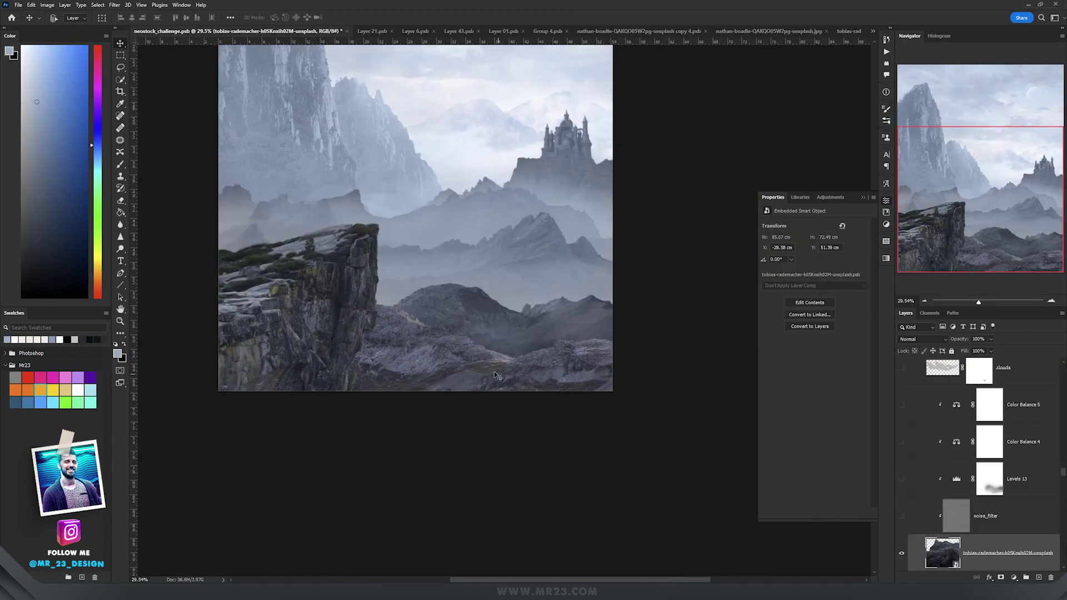
# - Compare the texture of the foreground rocks with the noise_filter layer hidden and shown
pyautogui.moveTo(683, 326); pyautogui.dragTo(486, 374)
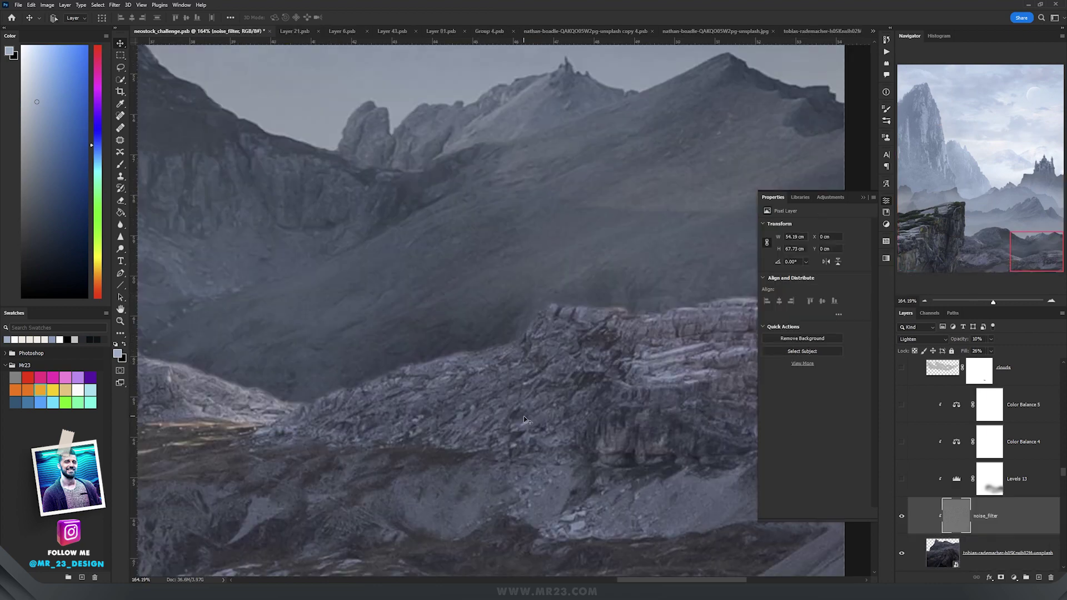
pyautogui.scroll(4, 523, 416)
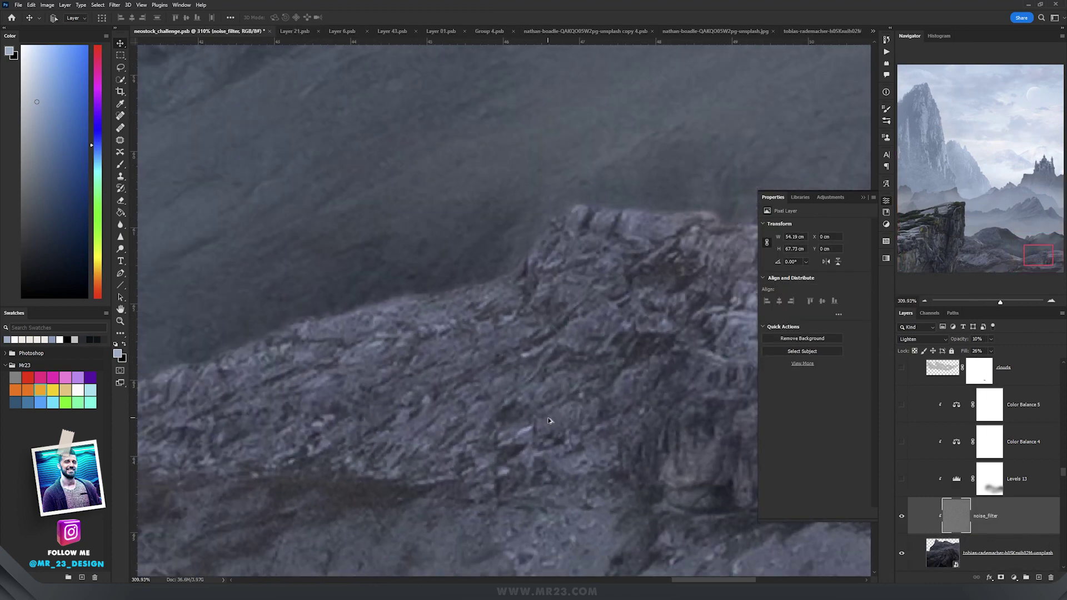
pyautogui.click(902, 516)
pyautogui.click(902, 516)
# - Raise the noise_filter layer's opacity to 100% to inspect the exaggerated grain on the rocks, and restore it to 10%
pyautogui.click(991, 339)
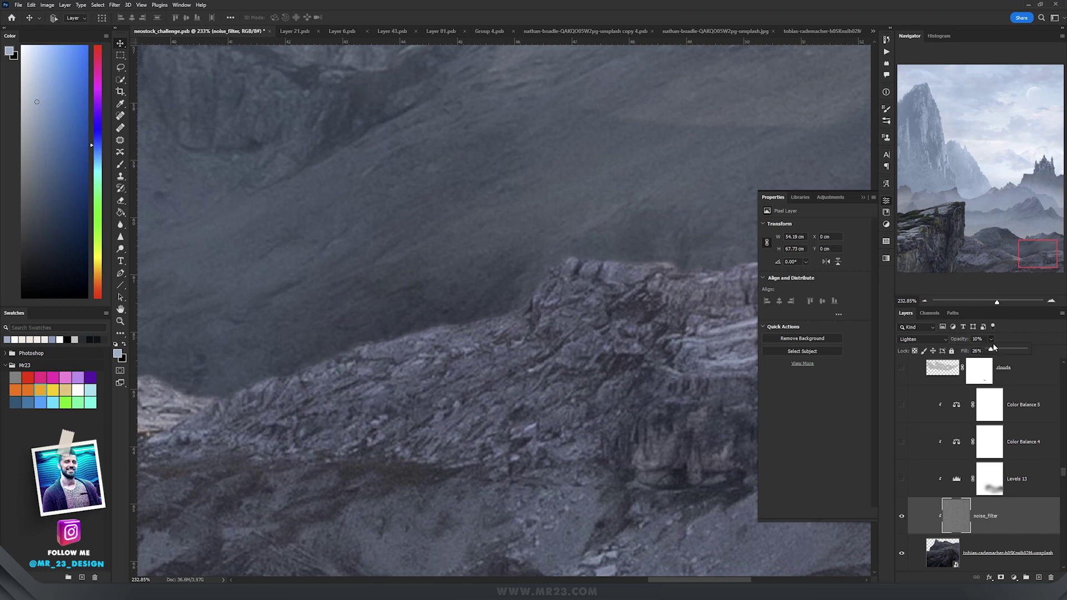
pyautogui.scroll(-3, 504, 442)
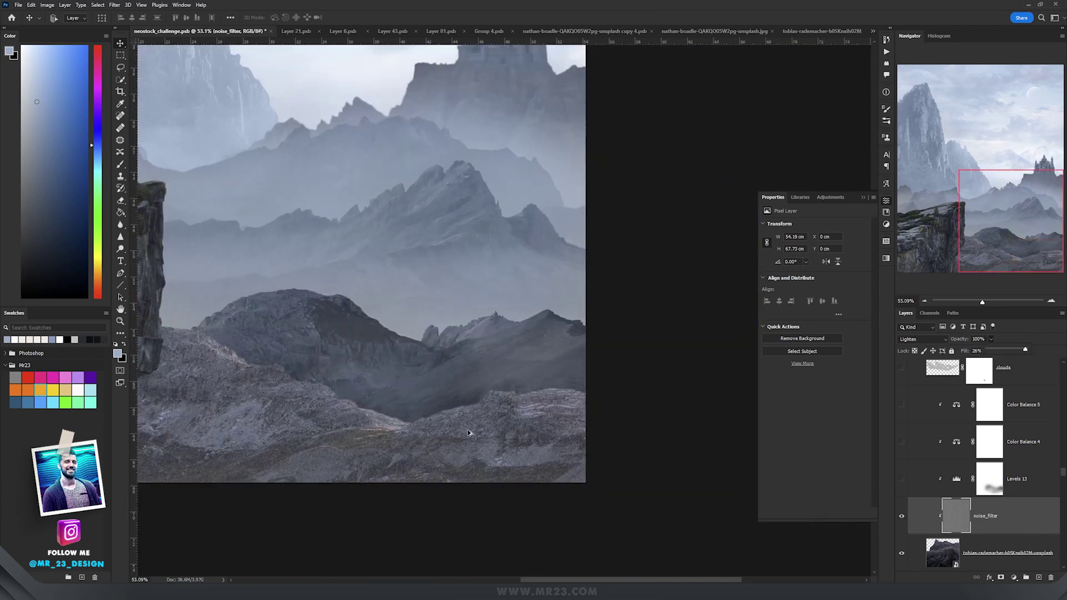
pyautogui.scroll(-8, 506, 441)
pyautogui.scroll(4, 437, 440)
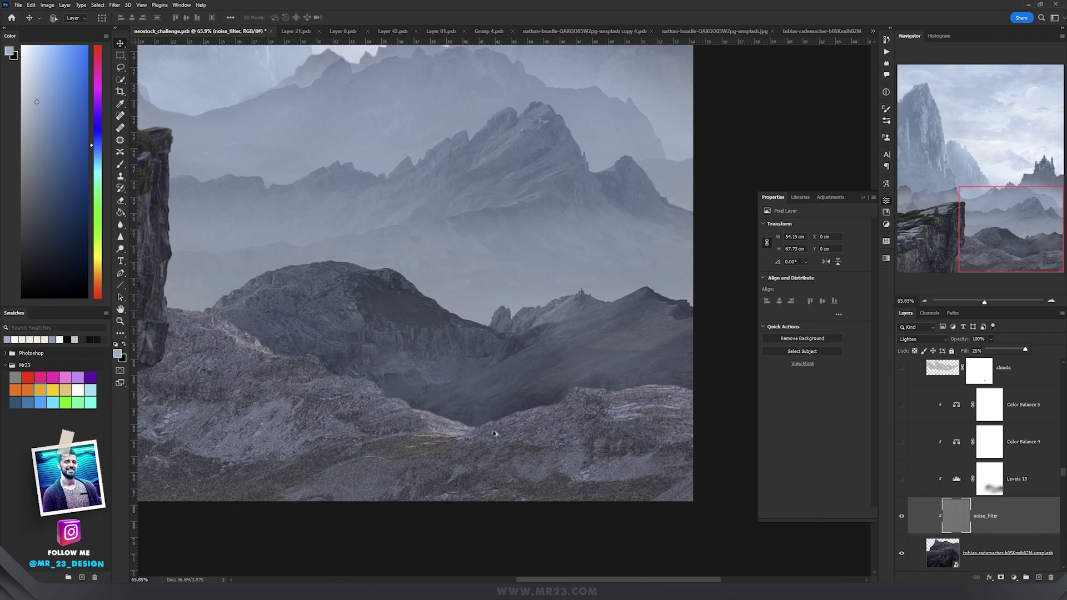
pyautogui.scroll(5, 576, 435)
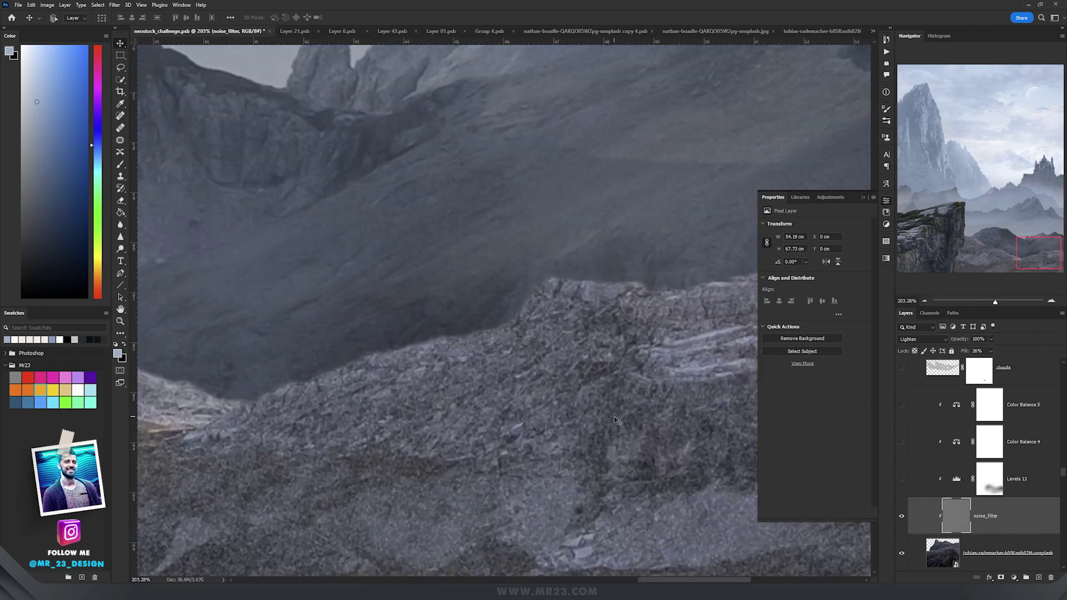
pyautogui.press('1')
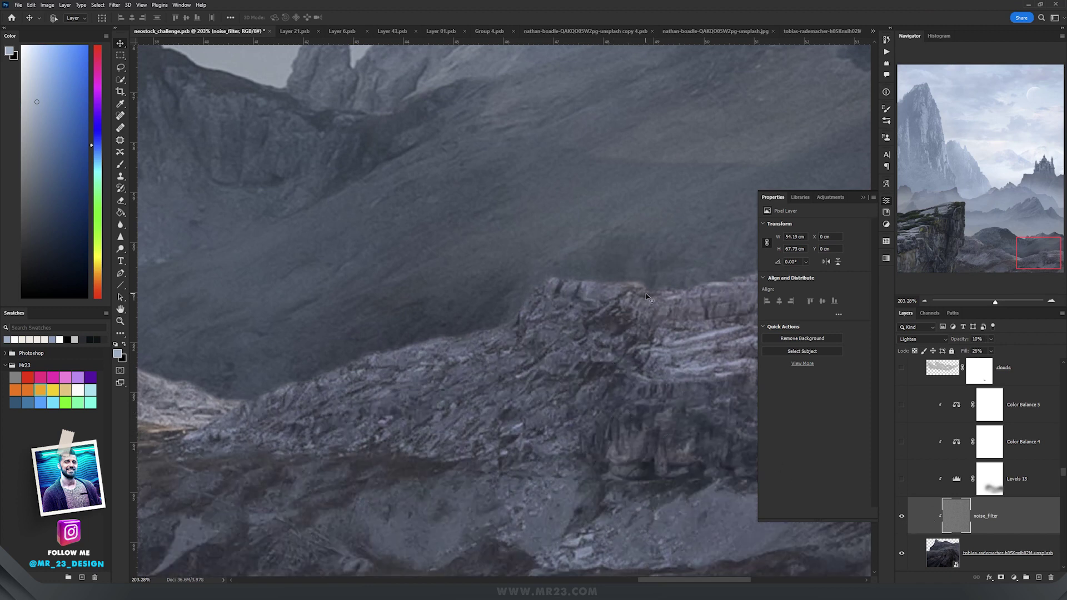
# - Examine how the subtle noise on the foreground rocks blends with the darker hills and misty mountains behind them
pyautogui.scroll(-4, 648, 298)
pyautogui.moveTo(545, 329); pyautogui.dragTo(454, 394)
pyautogui.moveTo(605, 343); pyautogui.dragTo(448, 325)
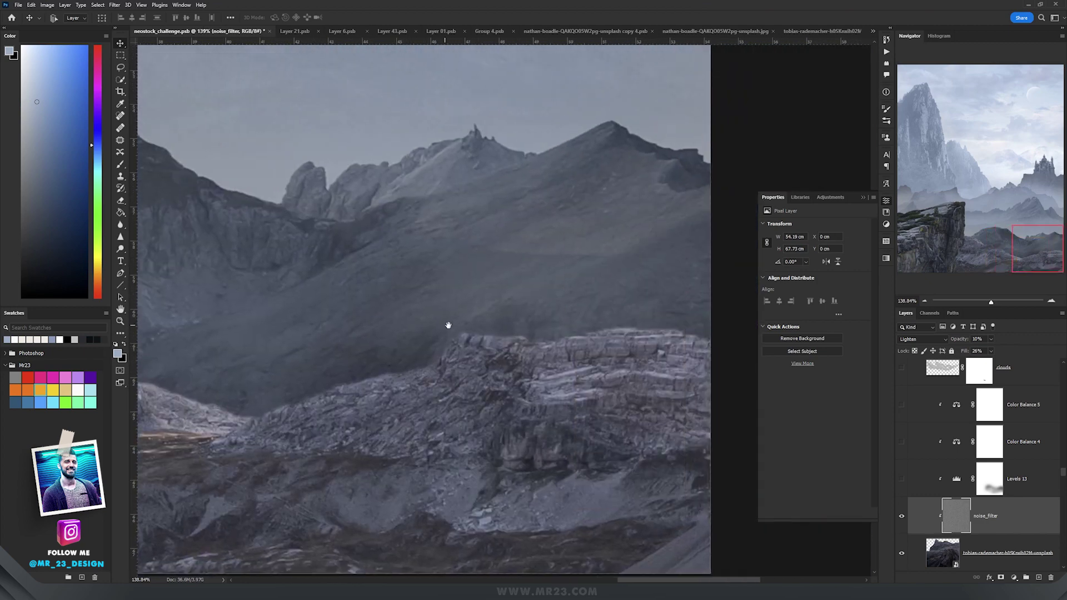
pyautogui.scroll(-2, 498, 325)
pyautogui.scroll(1, 588, 340)
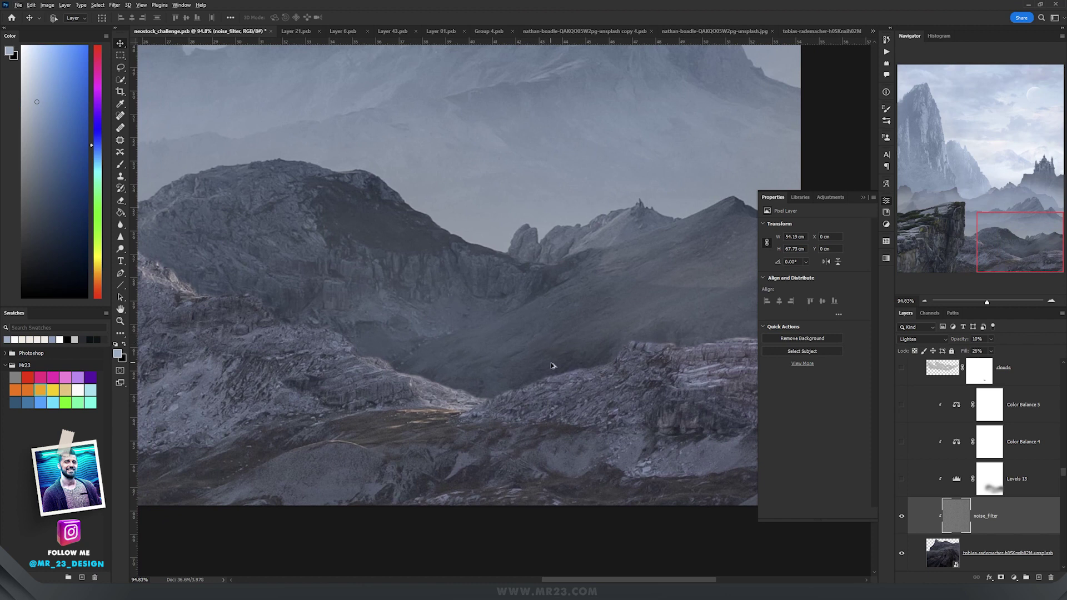
pyautogui.moveTo(504, 359); pyautogui.dragTo(598, 374)
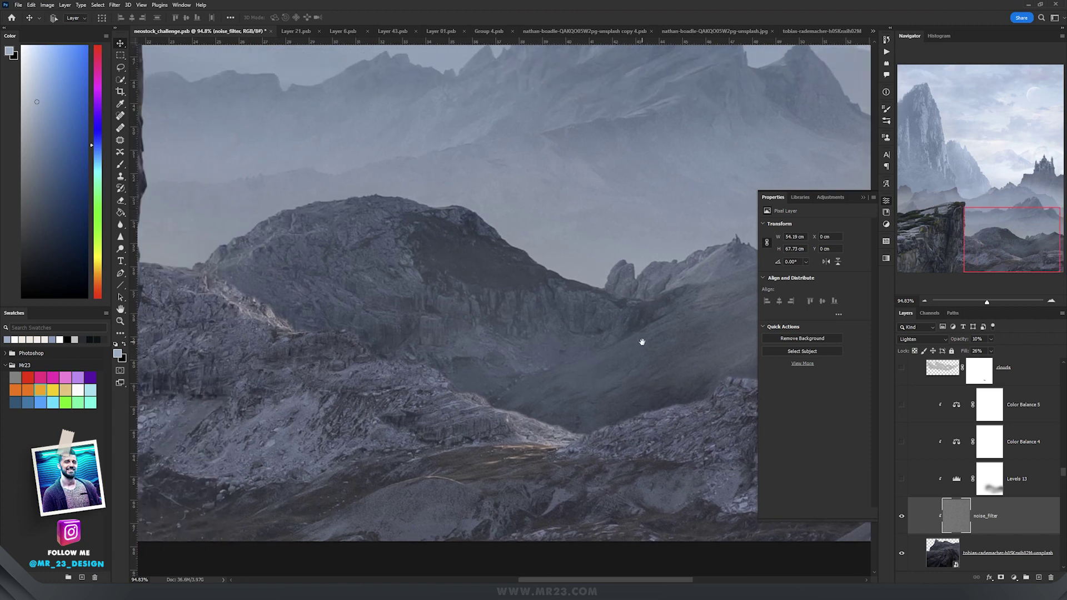
pyautogui.moveTo(631, 341); pyautogui.dragTo(500, 412)
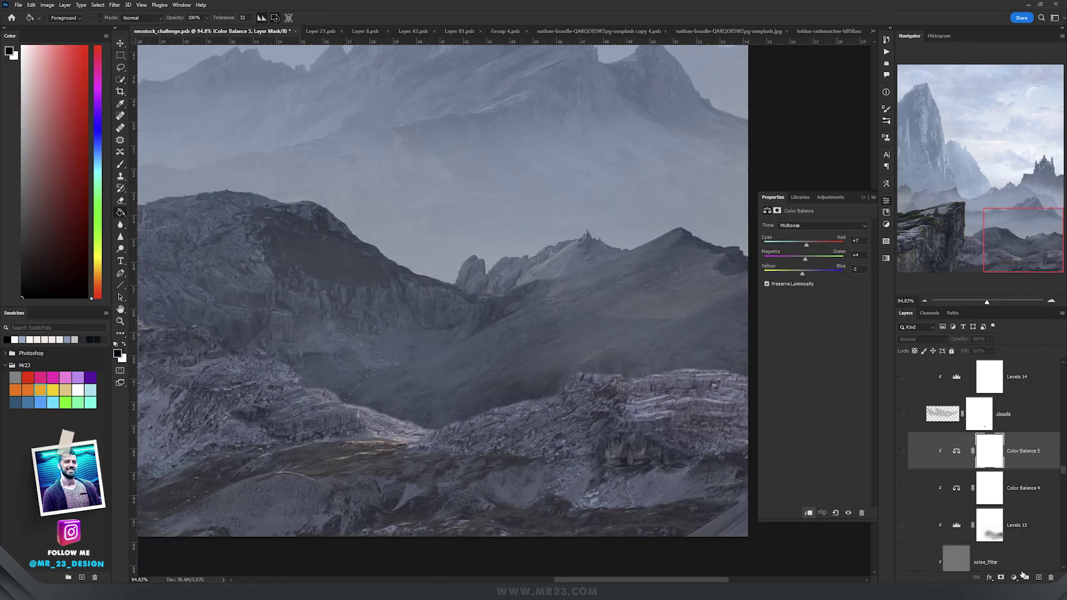
# - Add a new layer above Color Balance 5 and fill it with black
pyautogui.click(1037, 578)
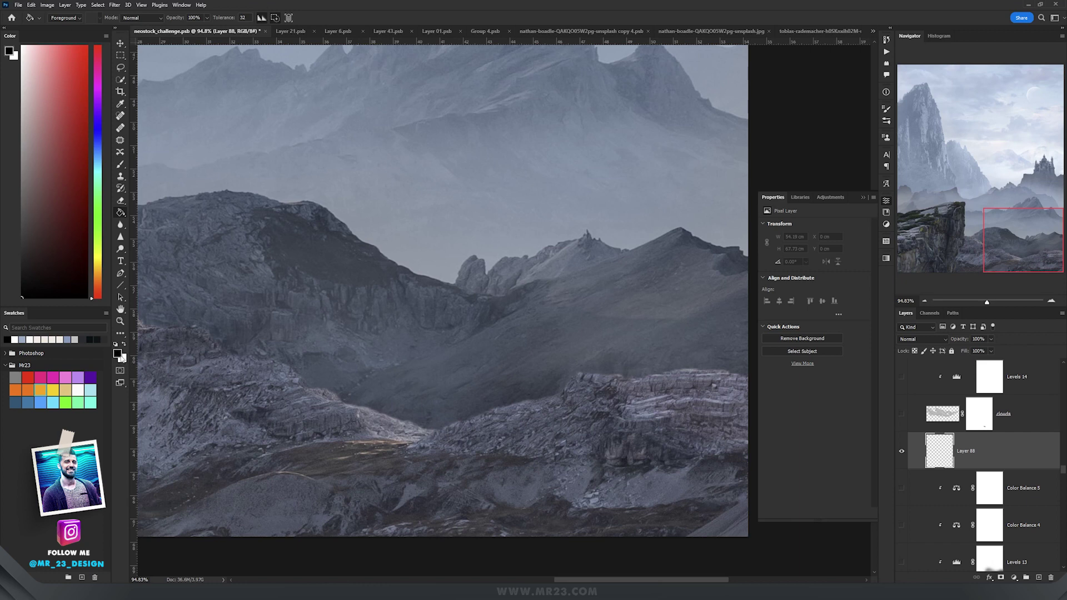
pyautogui.click(372, 255)
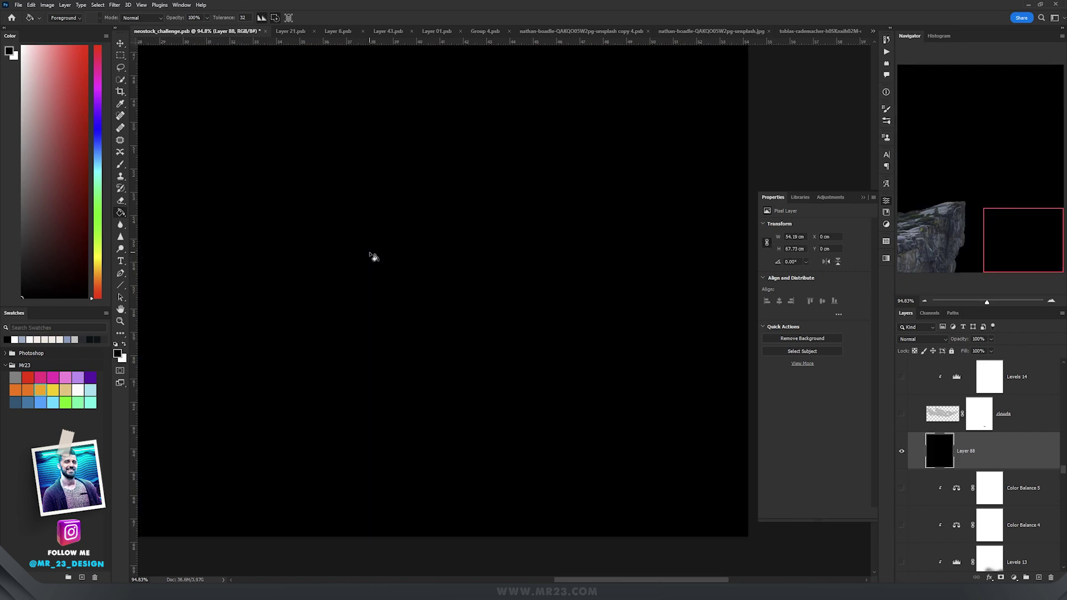
pyautogui.moveTo(387, 207); pyautogui.dragTo(433, 368)
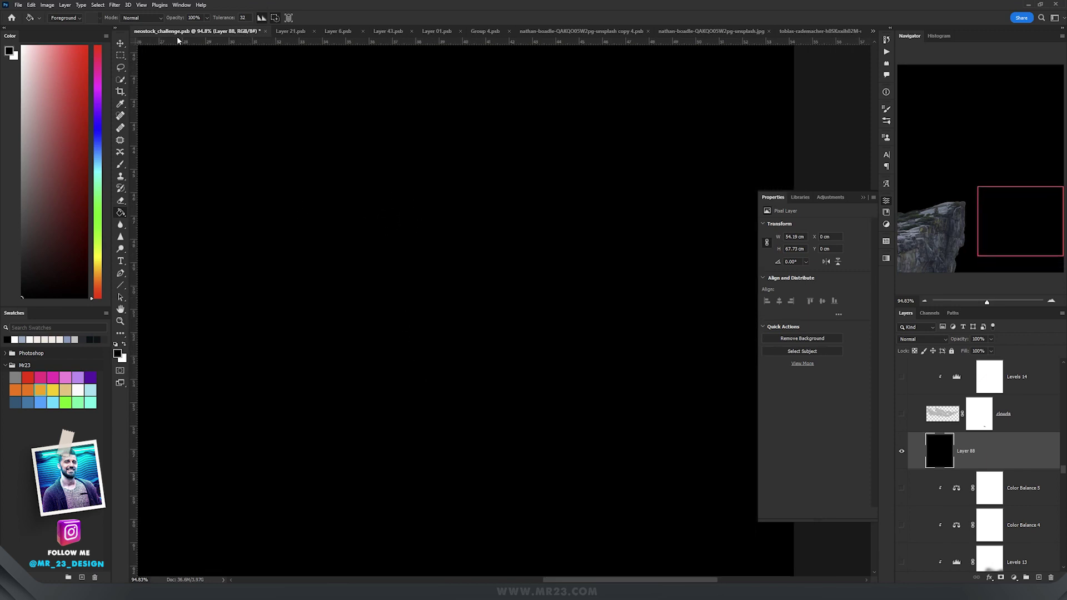
# - Apply the Add Noise filter to the black layer at 400%, with Gaussian distribution and Monochromatic enabled
pyautogui.click(116, 5)
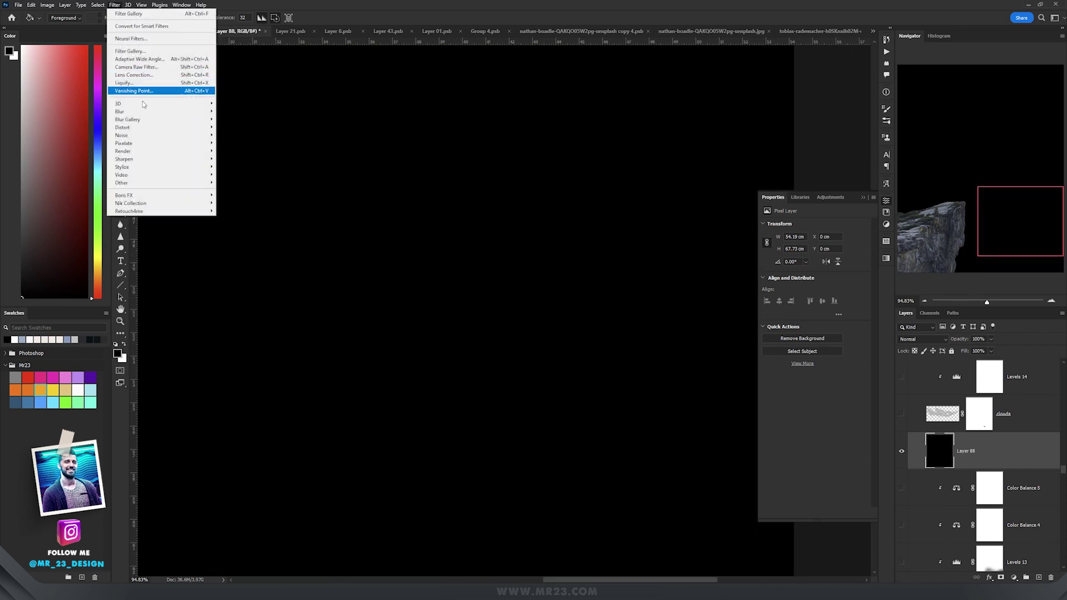
pyautogui.moveTo(157, 142)
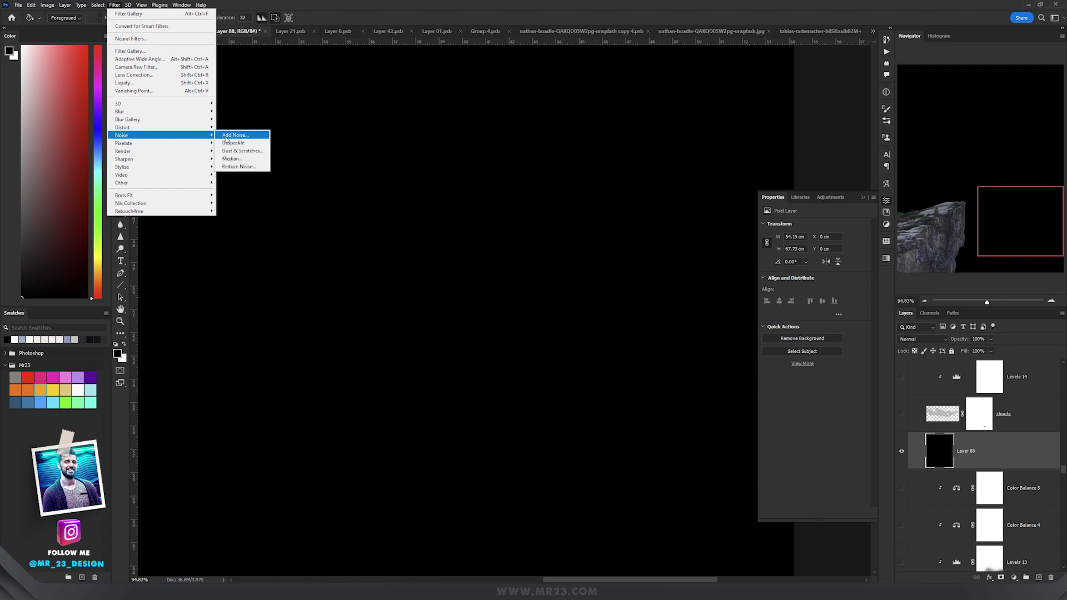
pyautogui.click(228, 135)
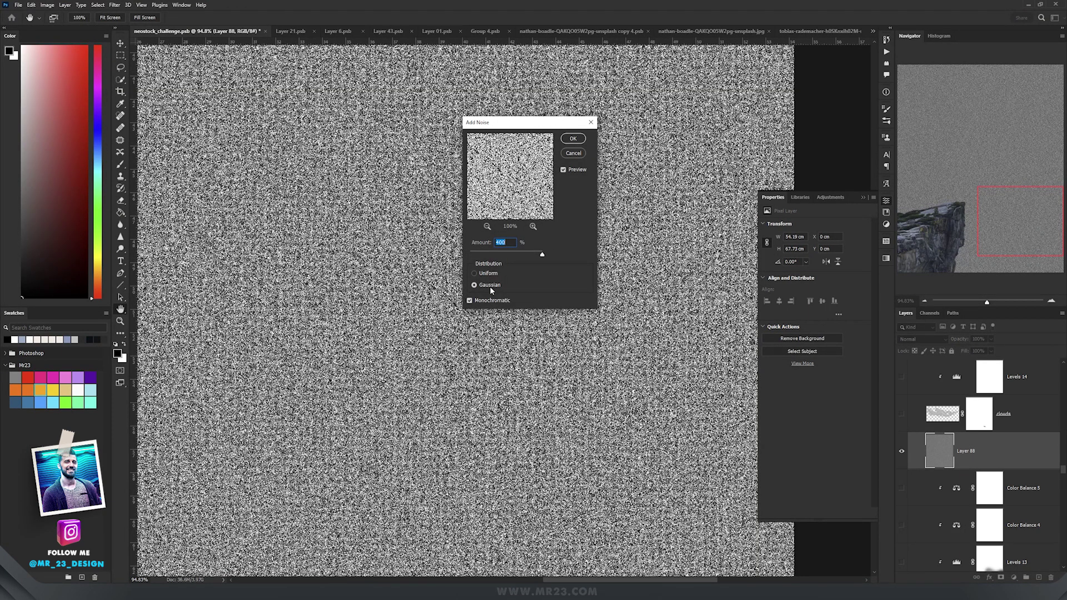
pyautogui.click(573, 138)
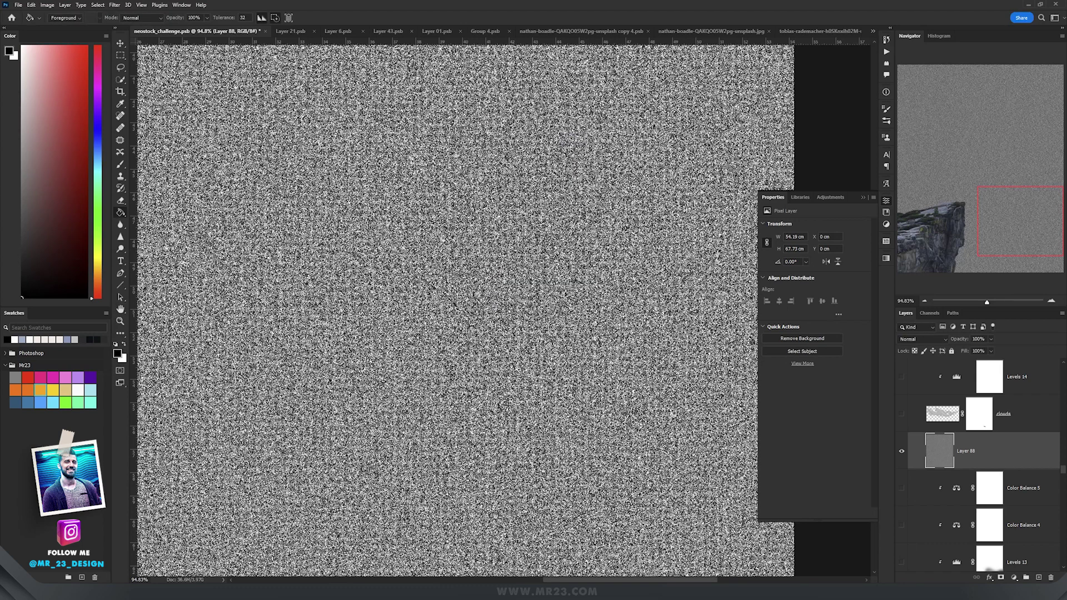
# - Soften the noise layer with the Blur filter followed by Blur More
pyautogui.click(114, 5)
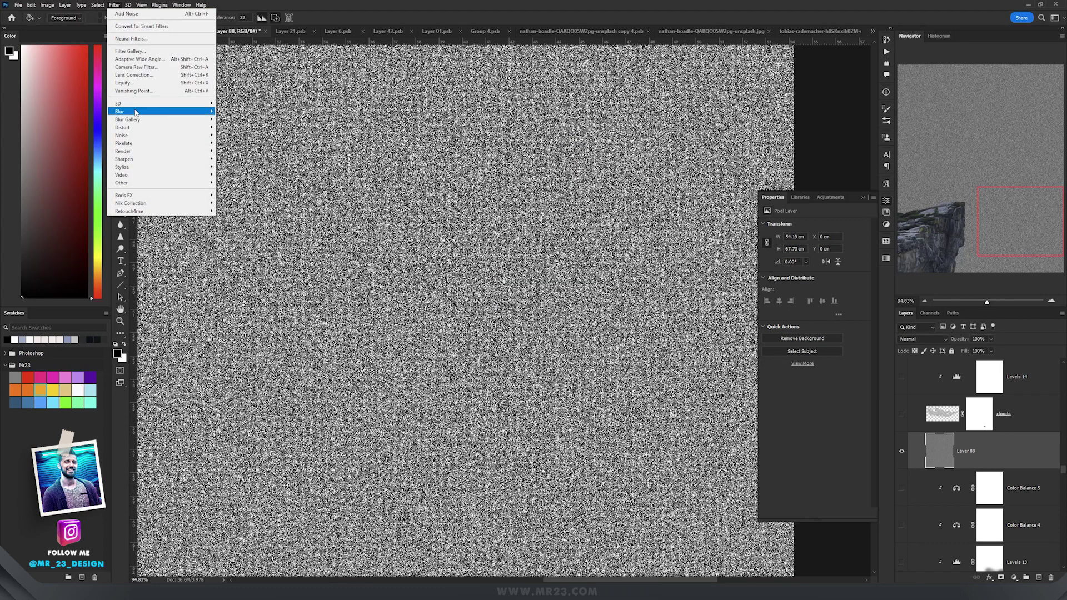
pyautogui.moveTo(136, 112)
pyautogui.click(226, 119)
pyautogui.click(116, 6)
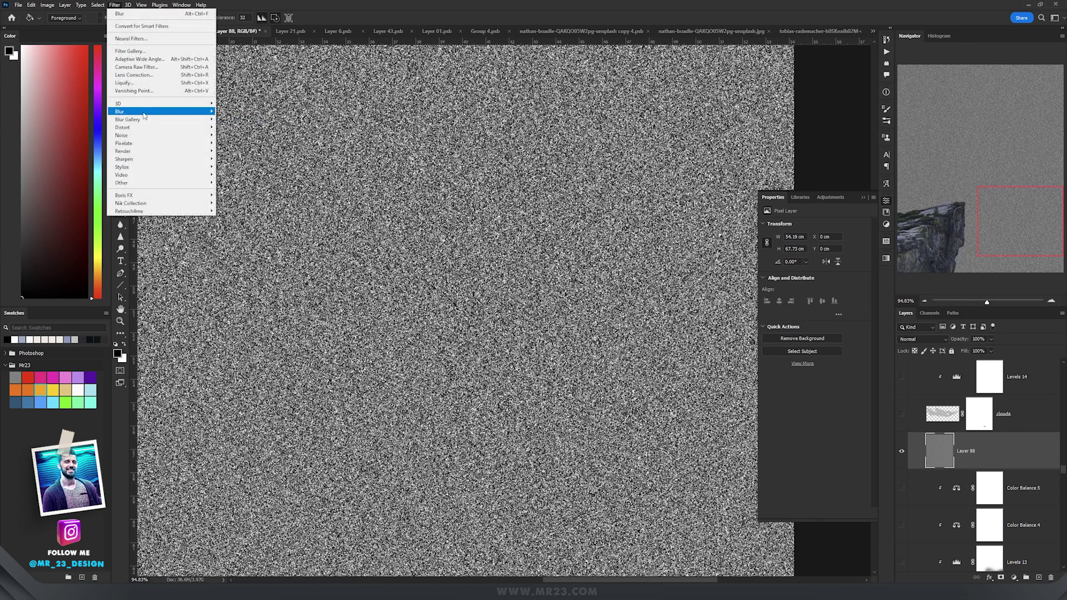
pyautogui.moveTo(151, 114)
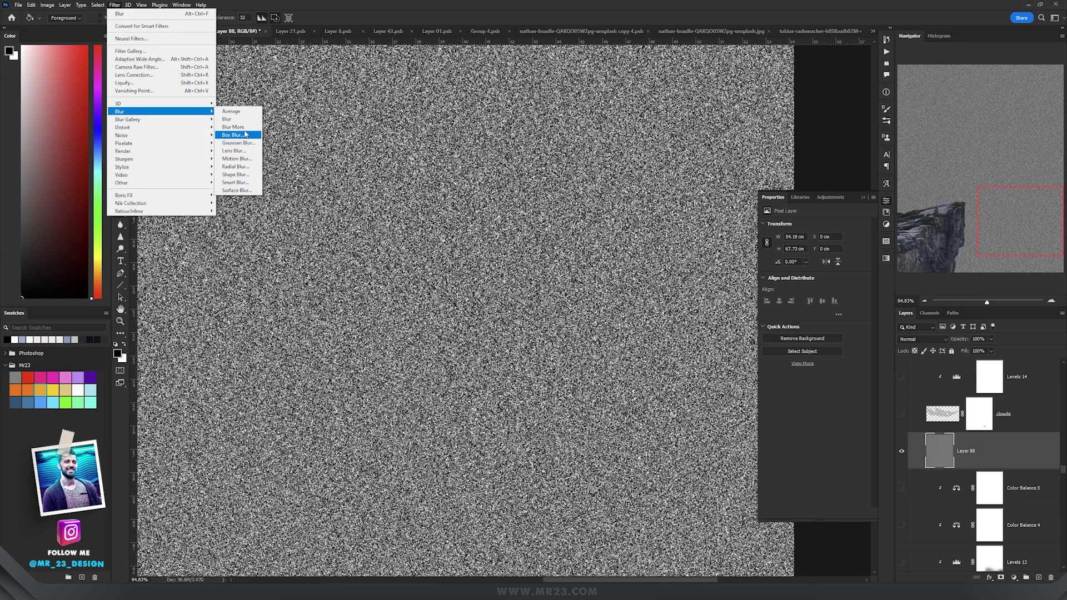
pyautogui.click(241, 127)
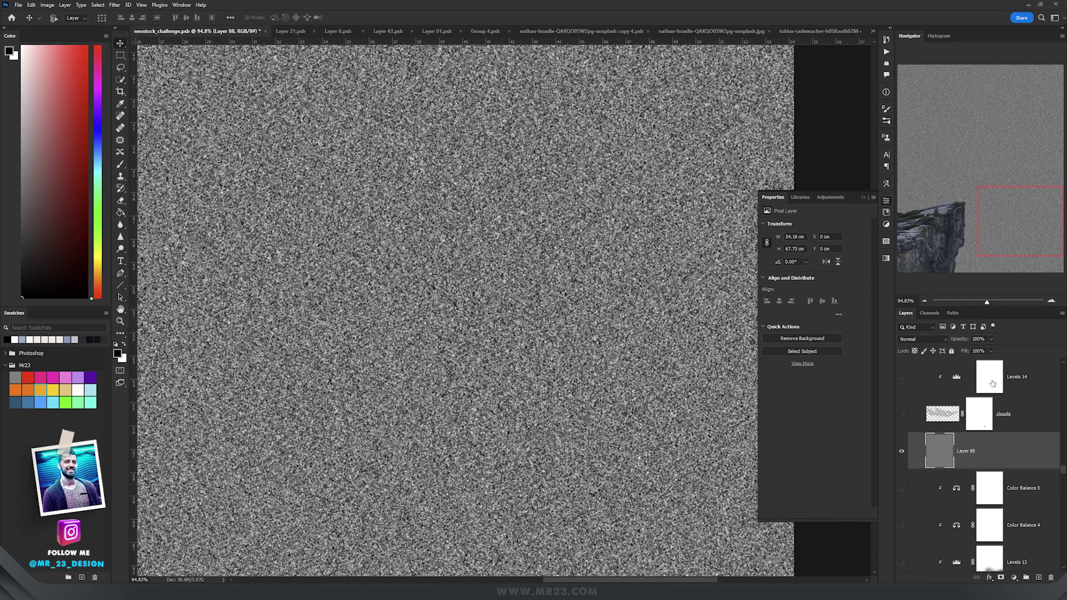
# - Set the noise layer's blend mode to Lighten, lower its opacity to 10% and reduce its fill
pyautogui.click(912, 341)
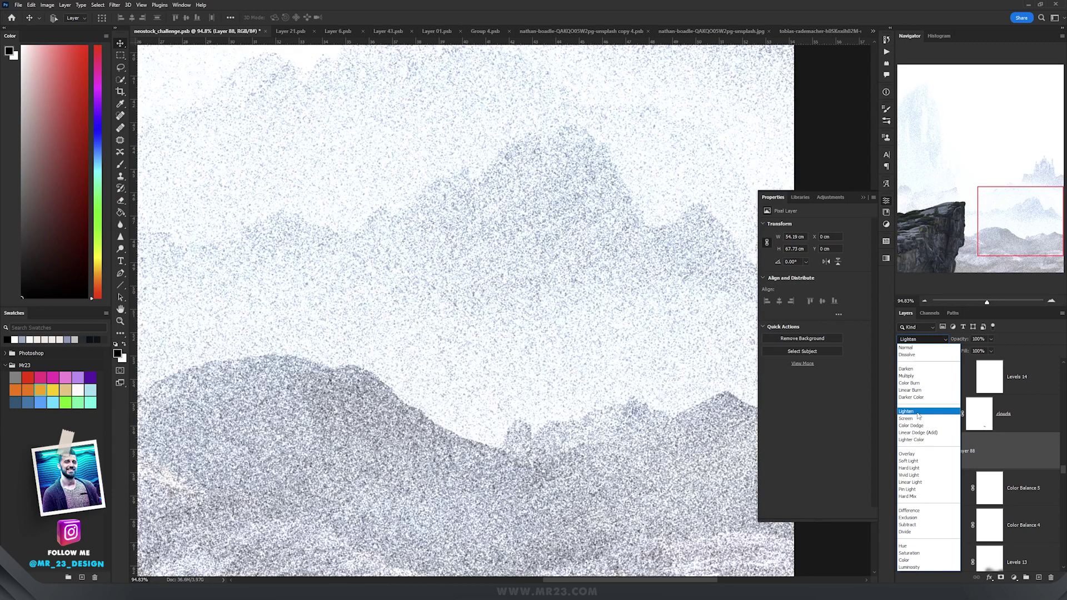
pyautogui.click(906, 412)
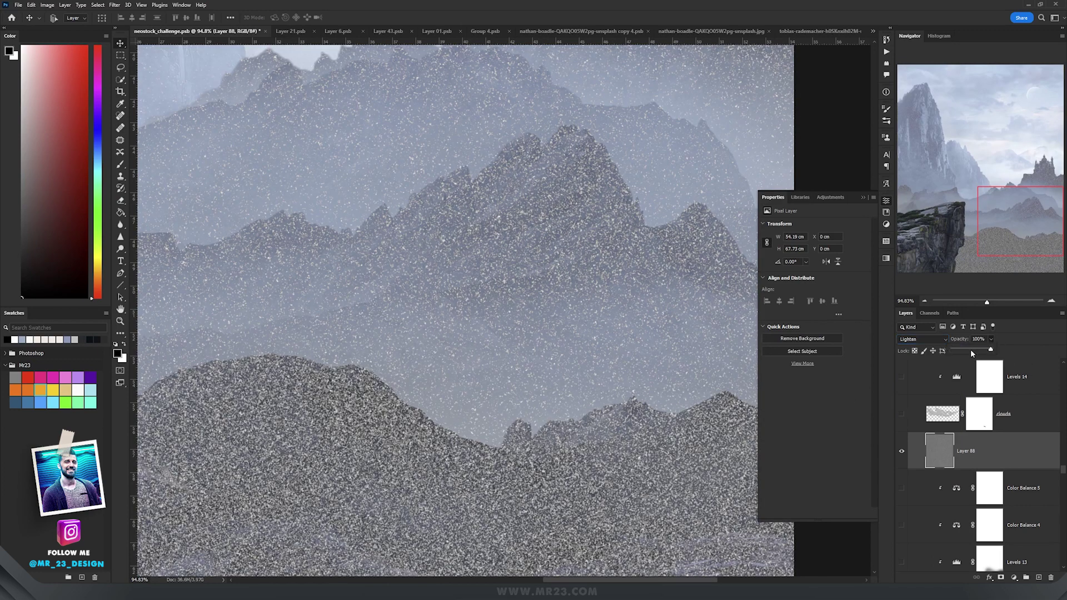
pyautogui.click(957, 351)
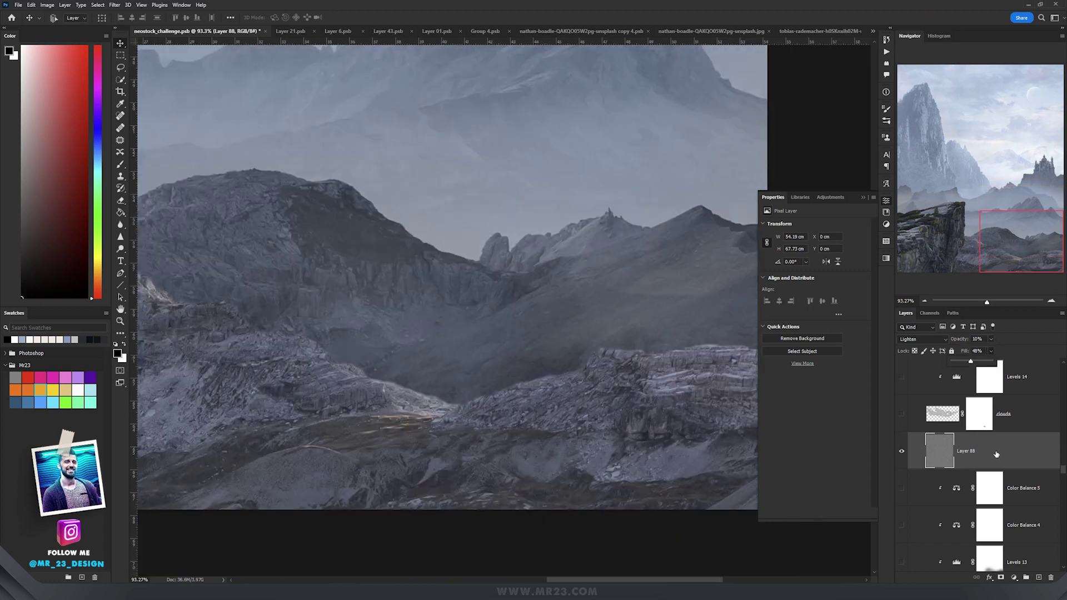
pyautogui.scroll(-8, 528, 218)
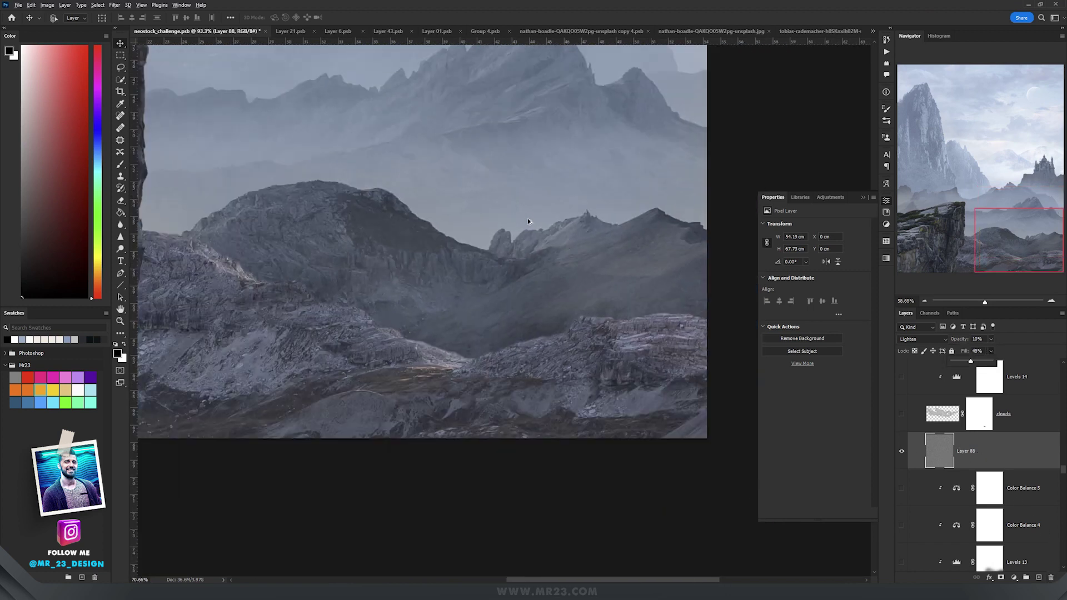
pyautogui.moveTo(477, 248); pyautogui.dragTo(489, 335)
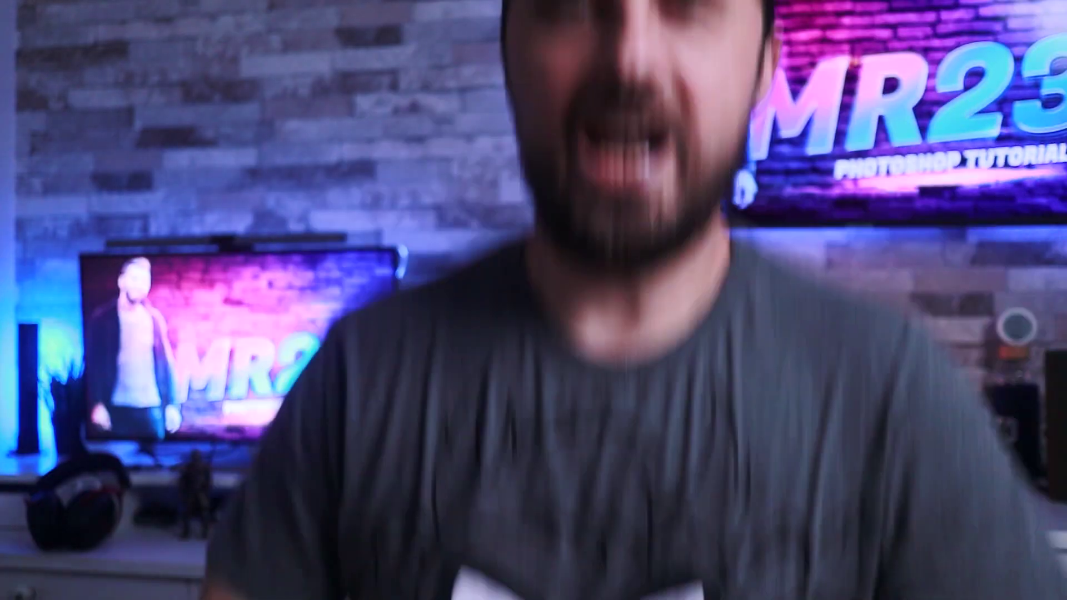
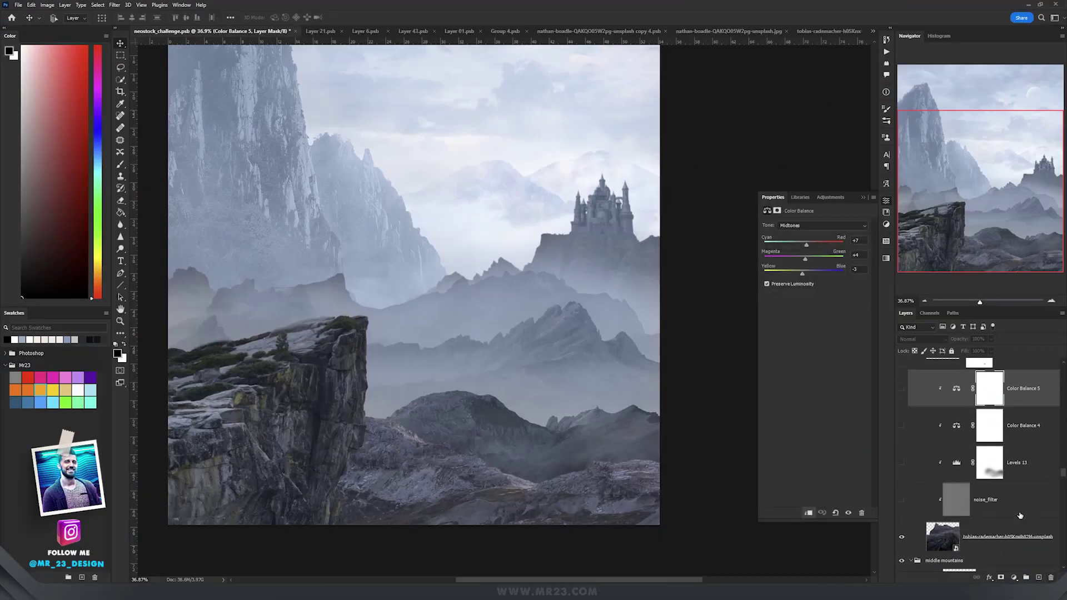
# - Show the noise_filter and Levels 13 layers clipped to the foreground rocks and review the darkening across the composite
pyautogui.scroll(3, 584, 440)
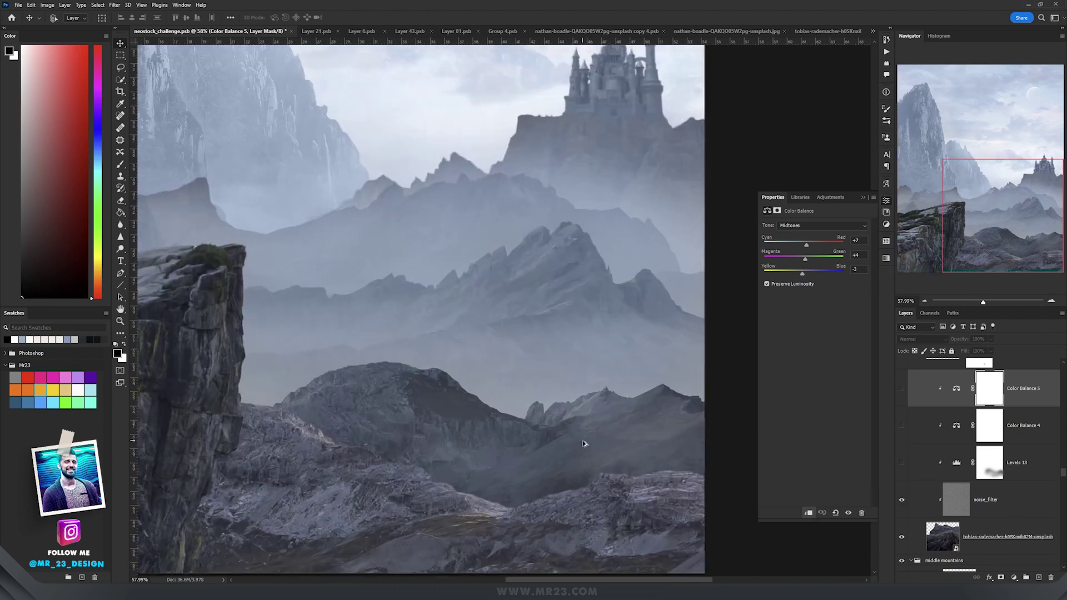
pyautogui.click(955, 500)
pyautogui.click(902, 463)
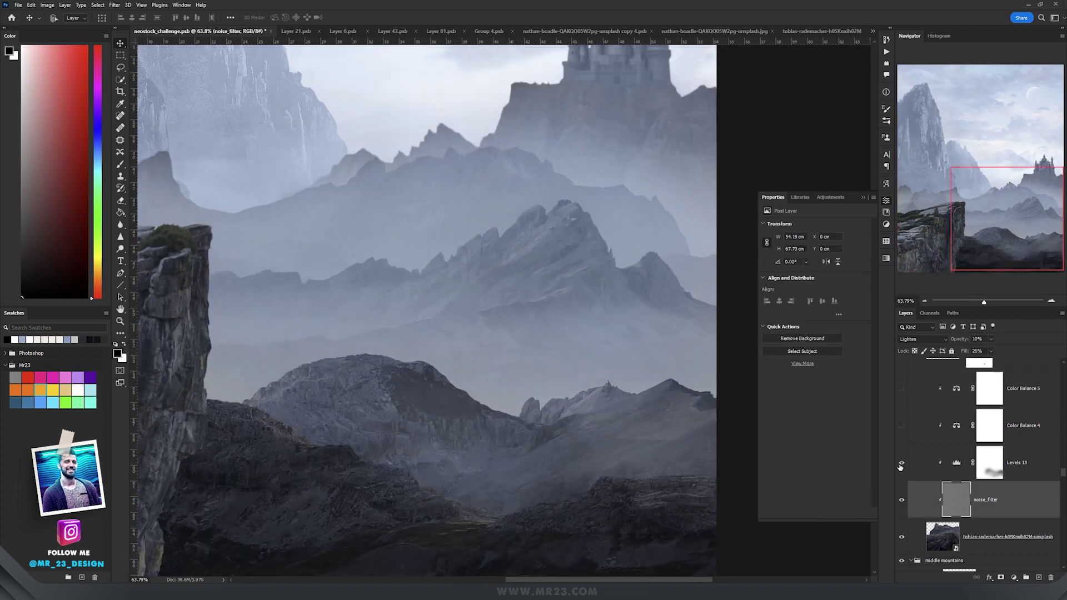
pyautogui.click(957, 464)
pyautogui.moveTo(592, 373); pyautogui.dragTo(624, 314)
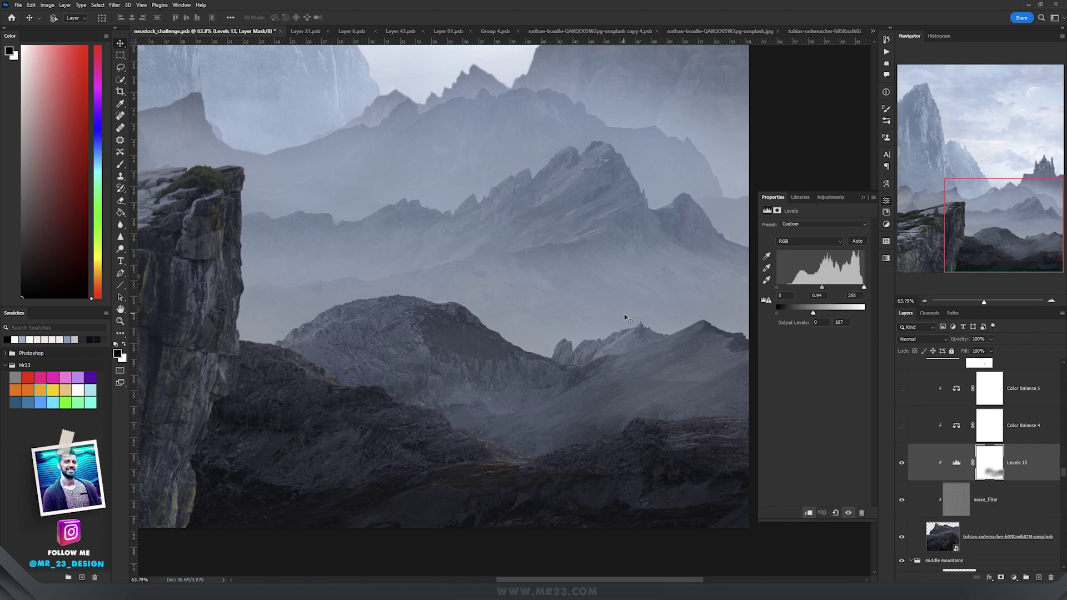
pyautogui.scroll(-3, 544, 389)
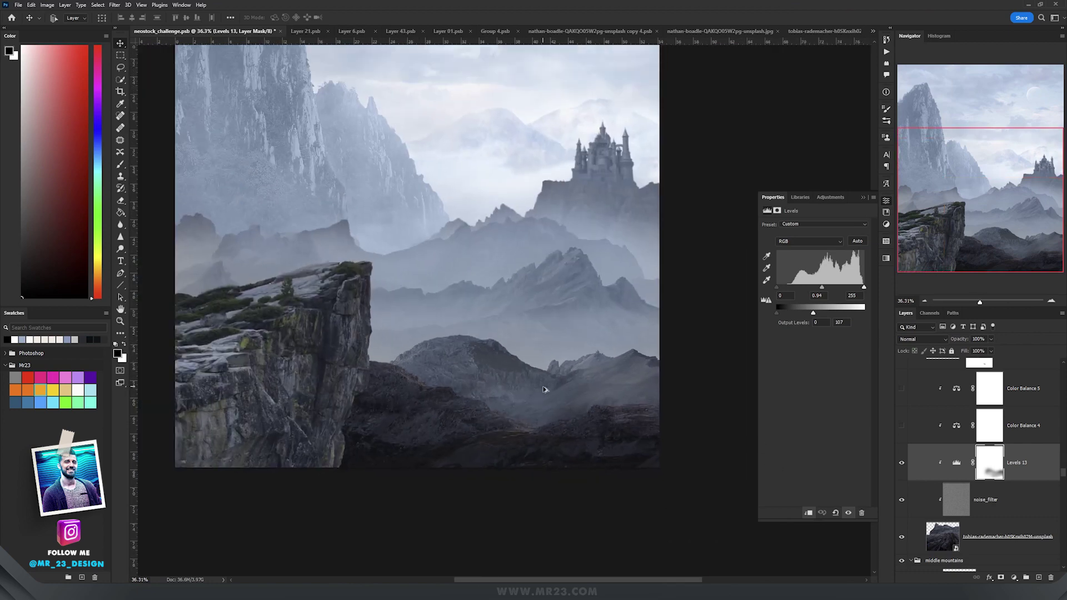
pyautogui.moveTo(523, 374); pyautogui.dragTo(522, 417)
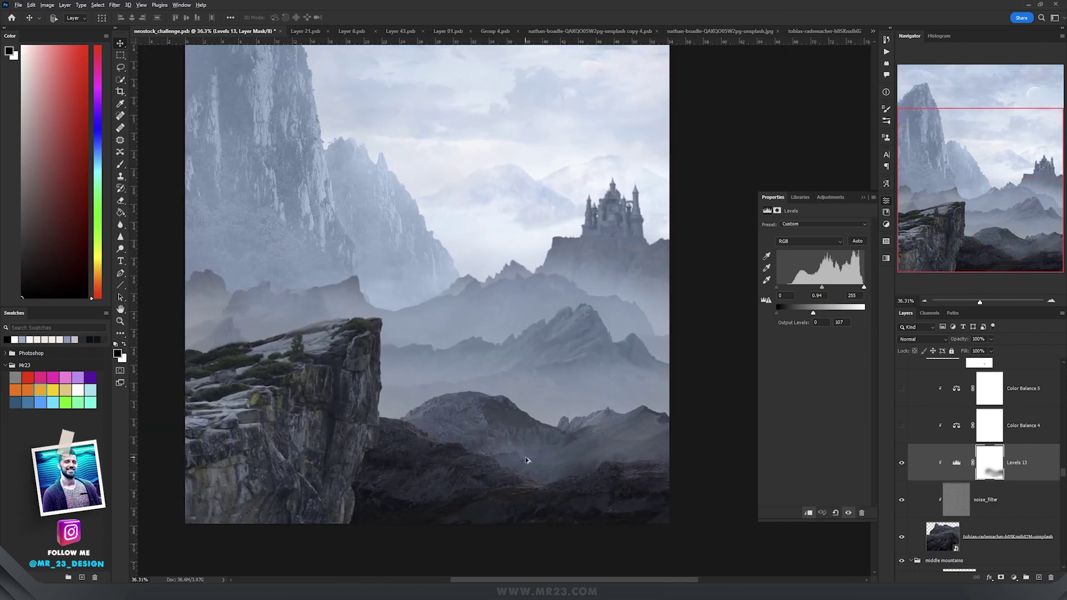
pyautogui.scroll(2, 526, 451)
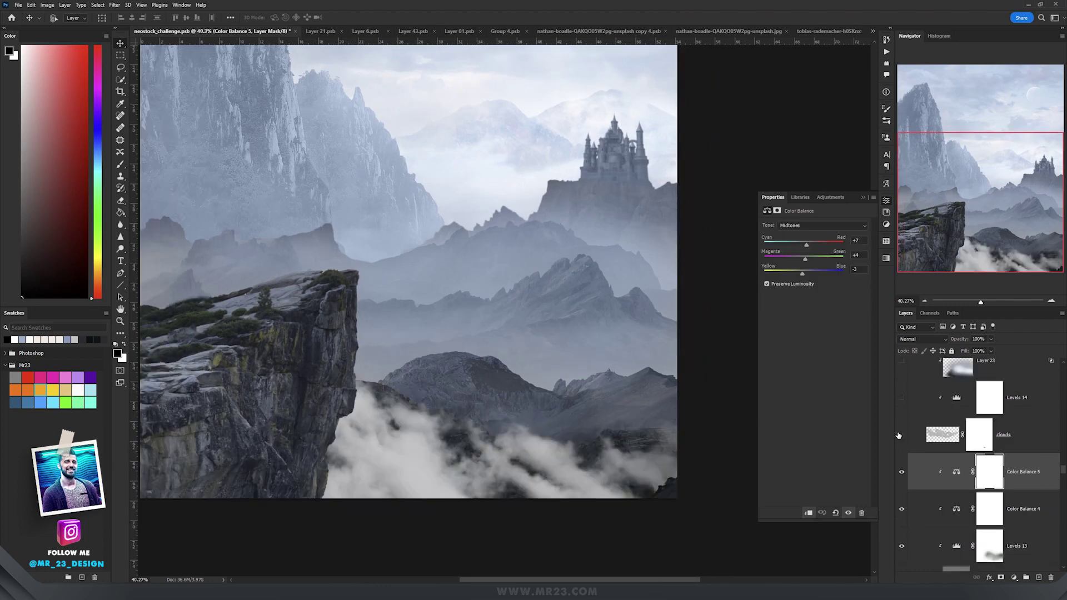
# - Compare the valley with and without the clouds layer, and select that layer
pyautogui.click(901, 436)
pyautogui.click(901, 435)
pyautogui.click(946, 438)
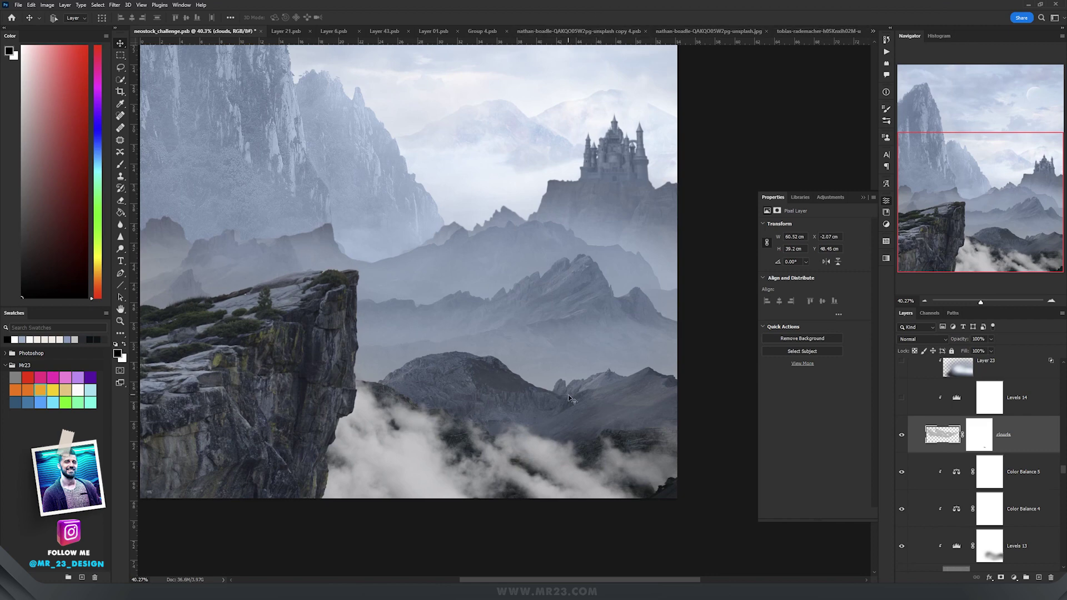
# - Open the dark mountain cloud photo and select its clouds with Color Range, sampling the bright cloud at Fuzziness 117
pyautogui.click(563, 33)
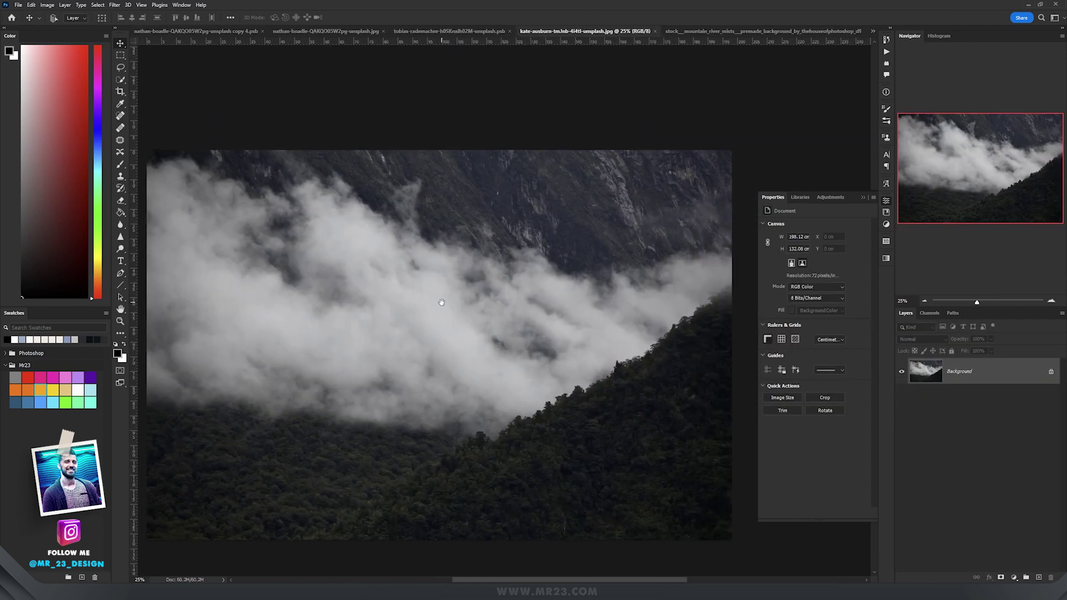
pyautogui.scroll(1, 495, 232)
pyautogui.scroll(-2, 495, 232)
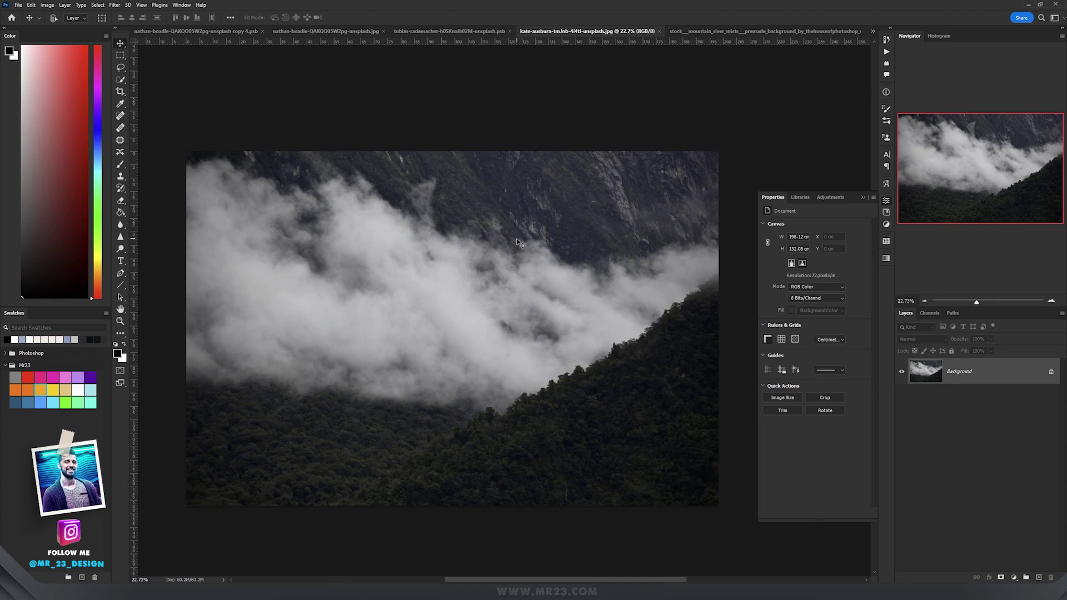
pyautogui.click(100, 6)
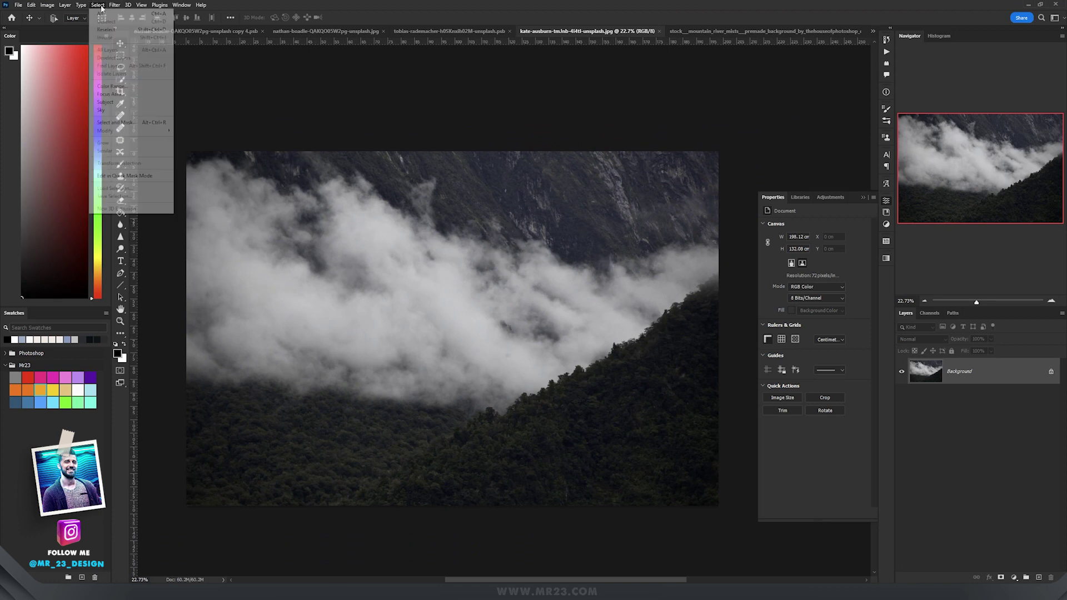
pyautogui.click(114, 87)
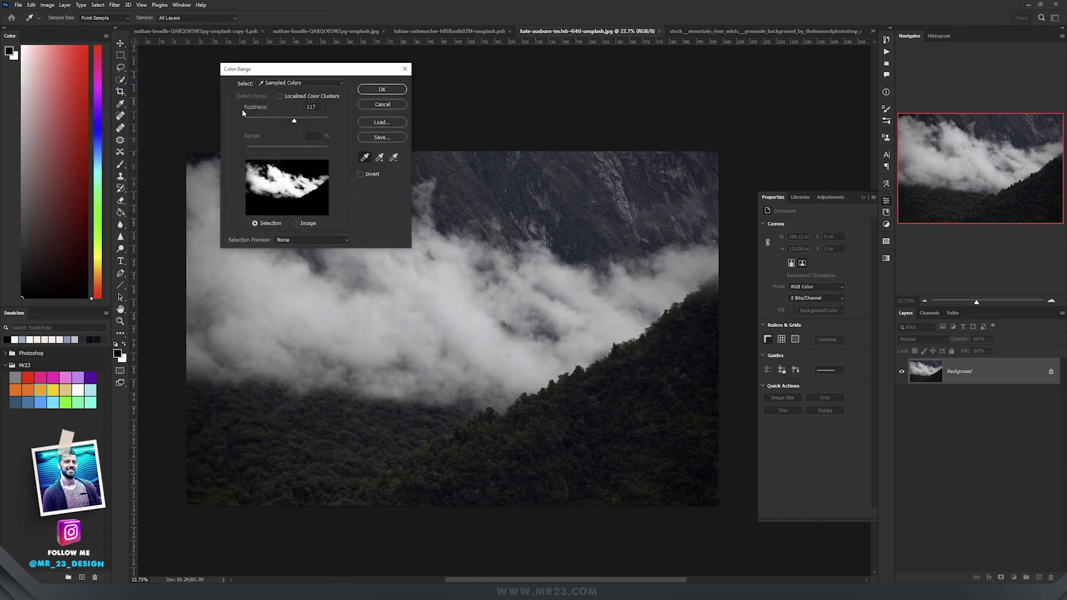
pyautogui.click(451, 299)
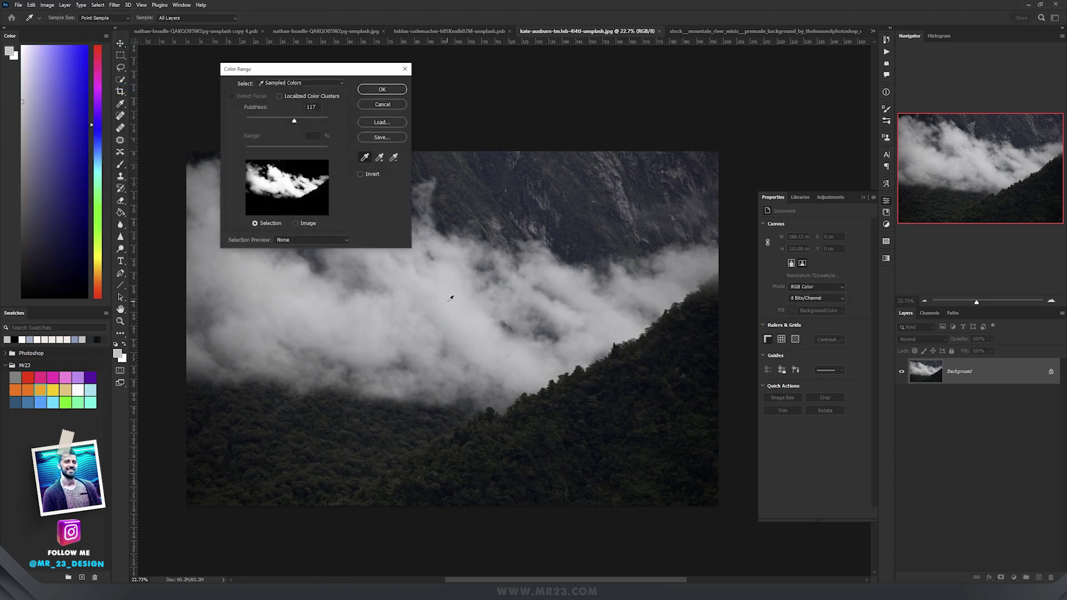
pyautogui.click(451, 300)
pyautogui.click(451, 303)
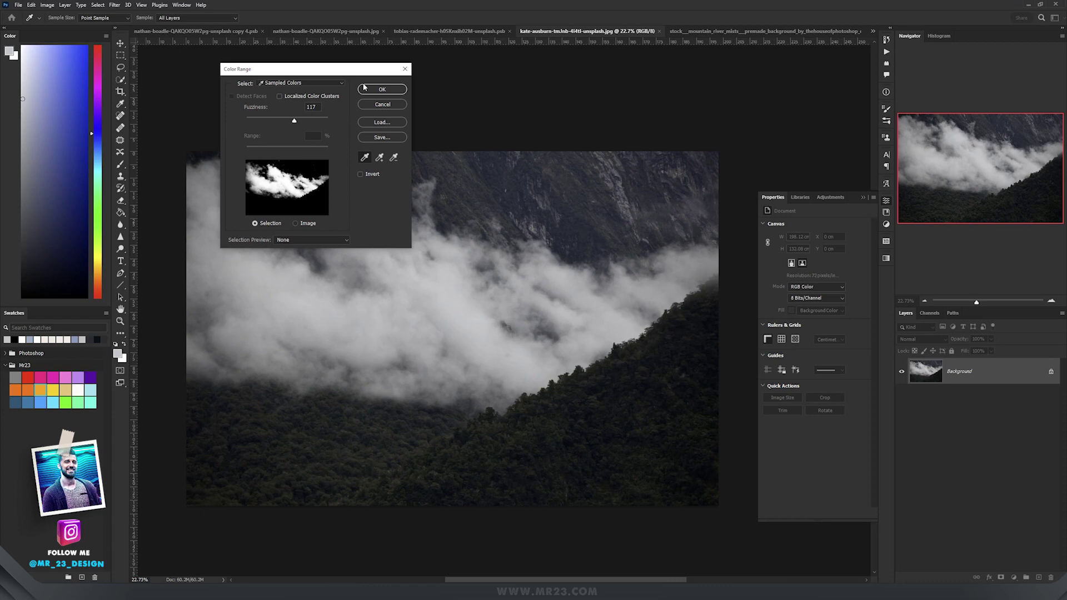
pyautogui.click(381, 89)
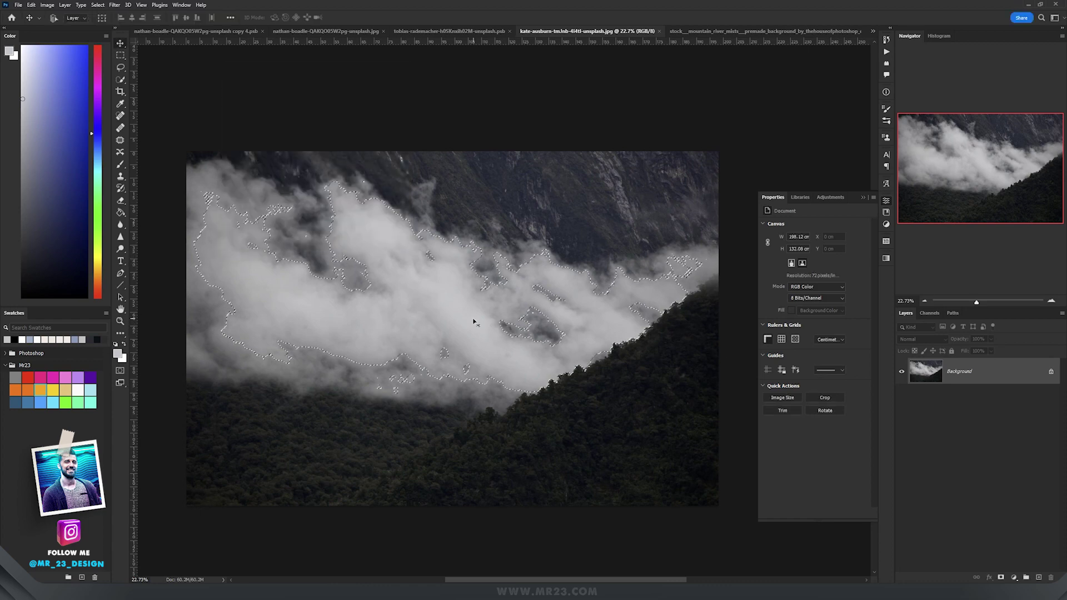
# - Copy the selected clouds and paste them into neostock_challenge.psb above Layer 23
pyautogui.scroll(5, 471, 351)
pyautogui.scroll(-4, 472, 352)
pyautogui.hotkey('ctrl', 'c')
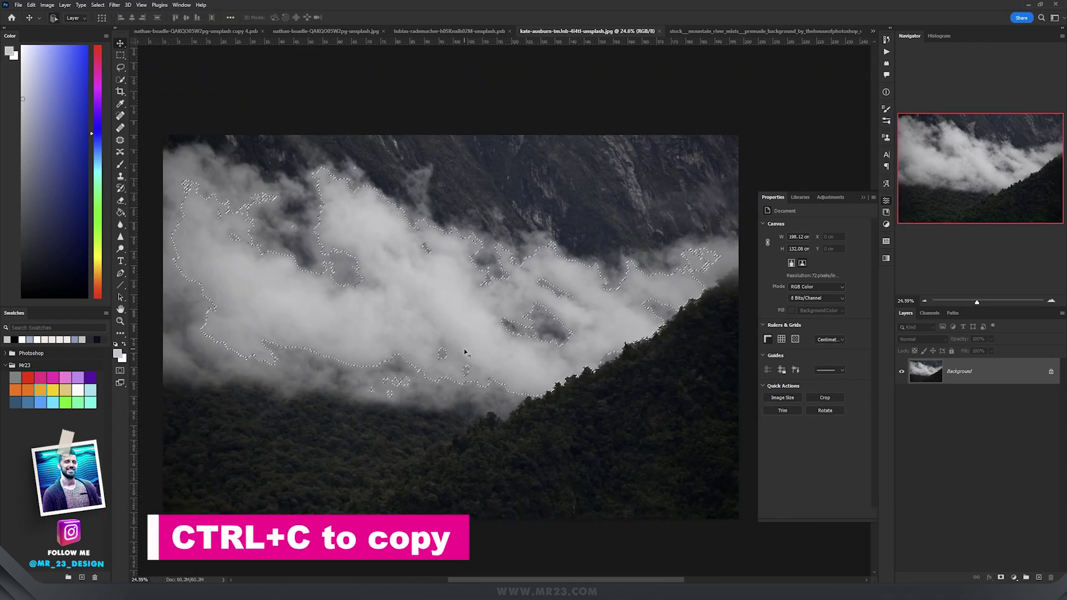
pyautogui.click(874, 31)
pyautogui.click(723, 36)
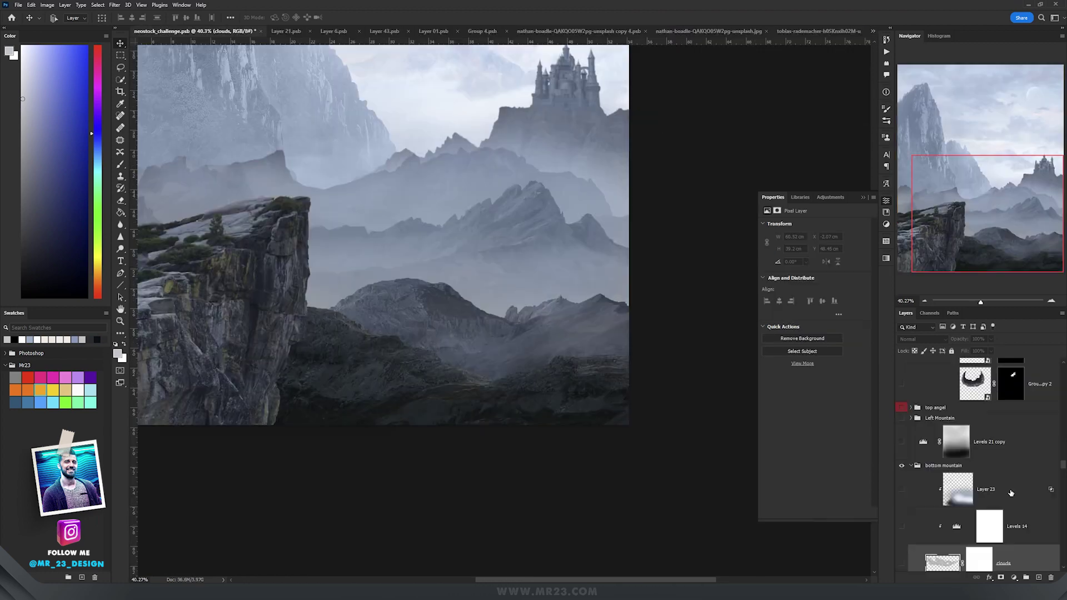
pyautogui.click(1010, 493)
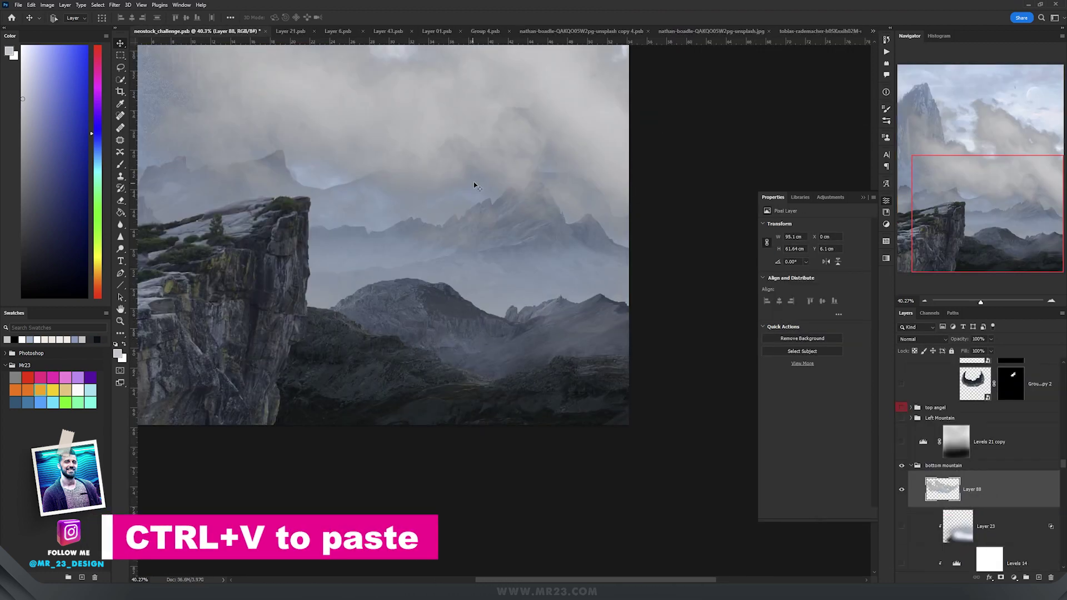
# - Move the pasted clouds down over the dark rocks in the valley beside the foreground cliff
pyautogui.scroll(-3, 490, 243)
pyautogui.moveTo(456, 128); pyautogui.dragTo(382, 399)
pyautogui.scroll(5, 501, 370)
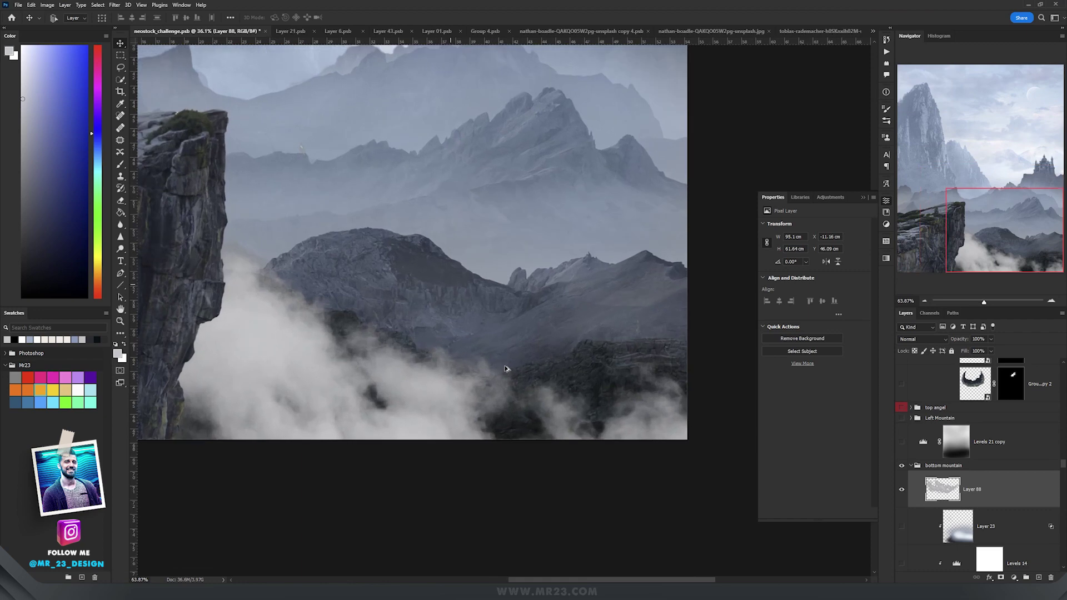
pyautogui.moveTo(478, 342)
pyautogui.mouseDown()
pyautogui.moveTo(475, 365)
pyautogui.moveTo(481, 347)
pyautogui.mouseUp()
pyautogui.scroll(-2, 485, 329)
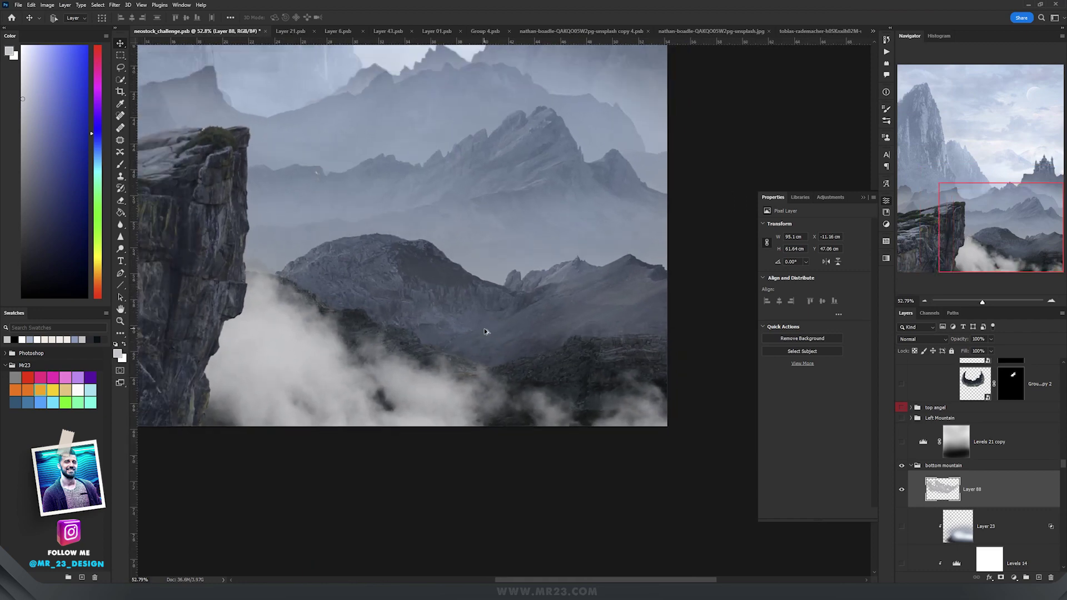
pyautogui.moveTo(489, 308); pyautogui.dragTo(574, 353)
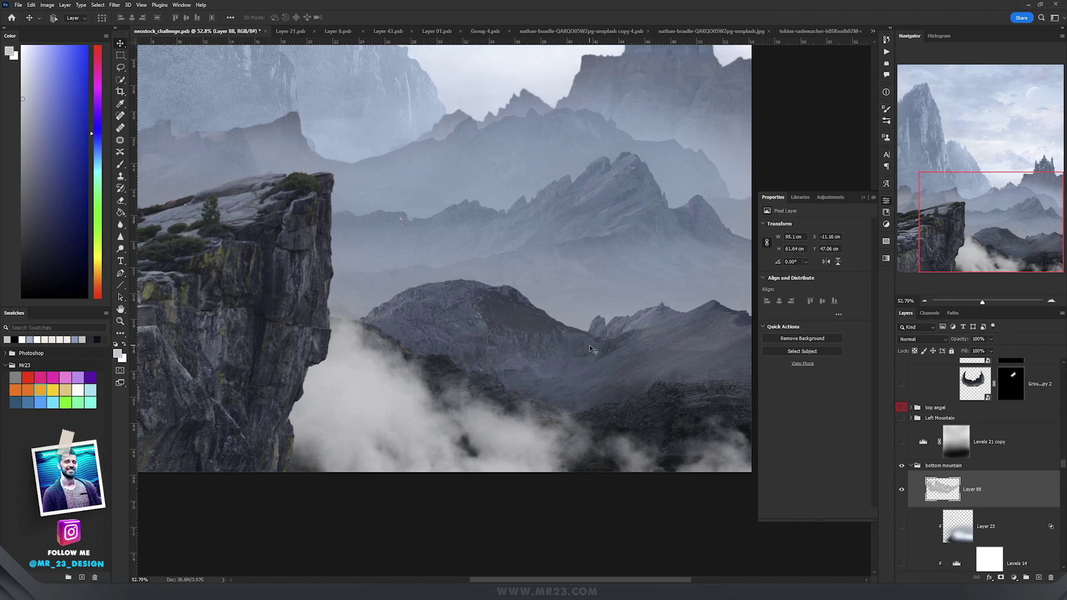
pyautogui.scroll(-3, 538, 317)
# - Scale the pasted clouds to about 60.66% and position them along the bottom edge of the valley
pyautogui.hotkey('ctrl', 't')
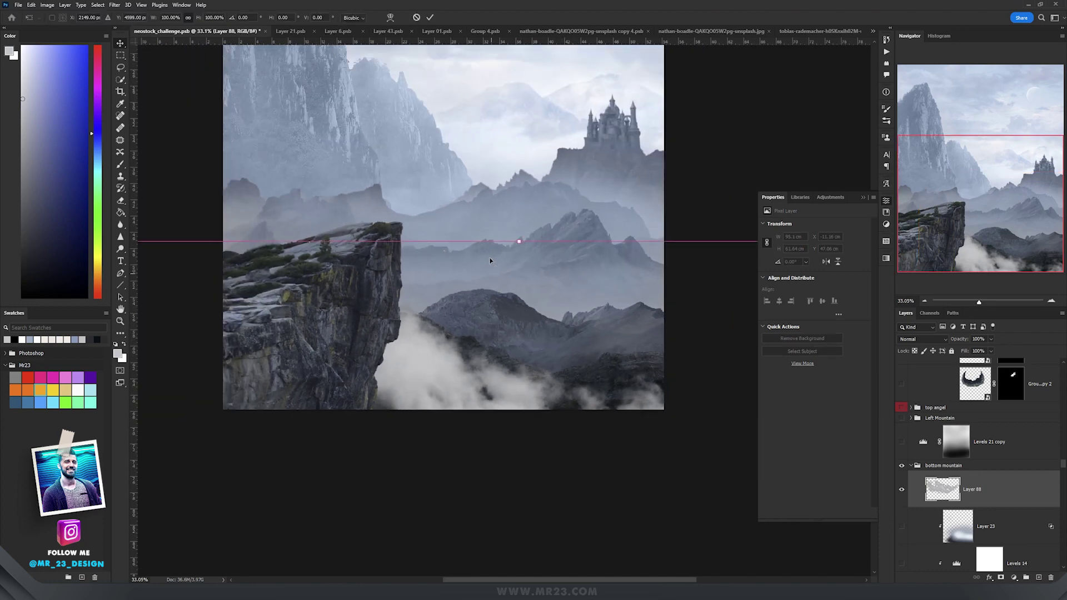
pyautogui.moveTo(521, 240); pyautogui.dragTo(521, 338)
pyautogui.moveTo(556, 419); pyautogui.dragTo(531, 349)
pyautogui.press('Return')
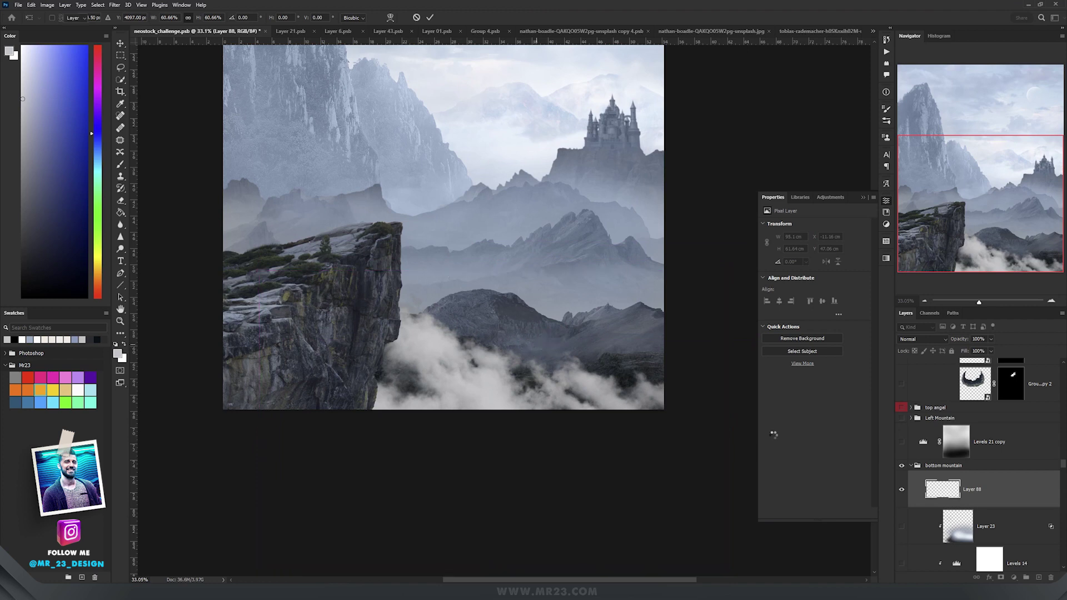
# - Show the Levels 14 adjustment clipped to the clouds layer and review its Red, Green and Blue channel settings
pyautogui.click(953, 510)
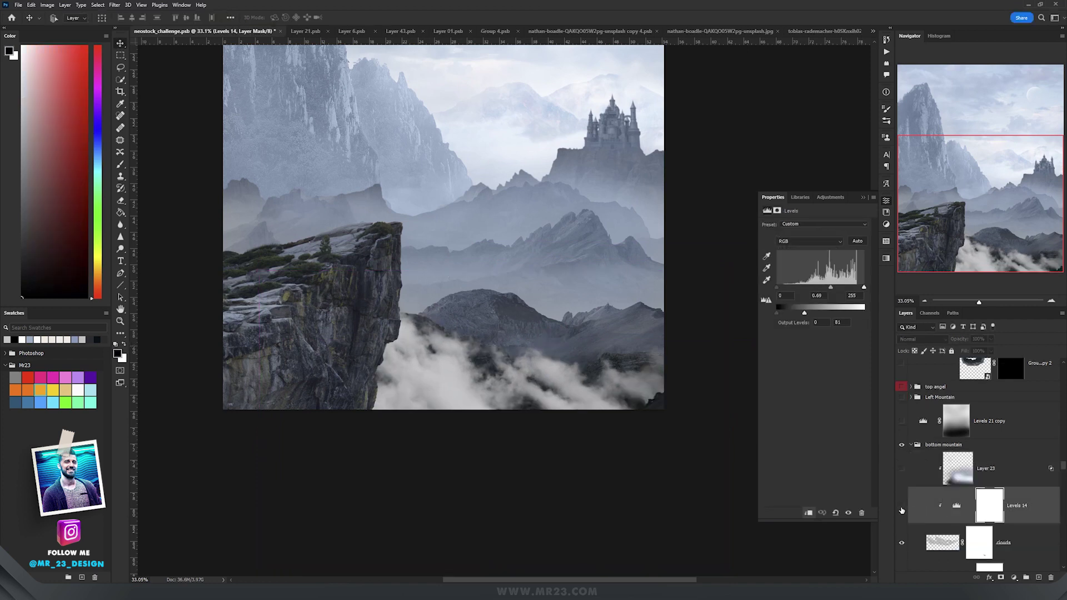
pyautogui.click(902, 507)
pyautogui.click(956, 505)
pyautogui.click(810, 242)
pyautogui.click(805, 252)
pyautogui.click(806, 242)
pyautogui.click(801, 262)
pyautogui.click(805, 241)
pyautogui.click(794, 274)
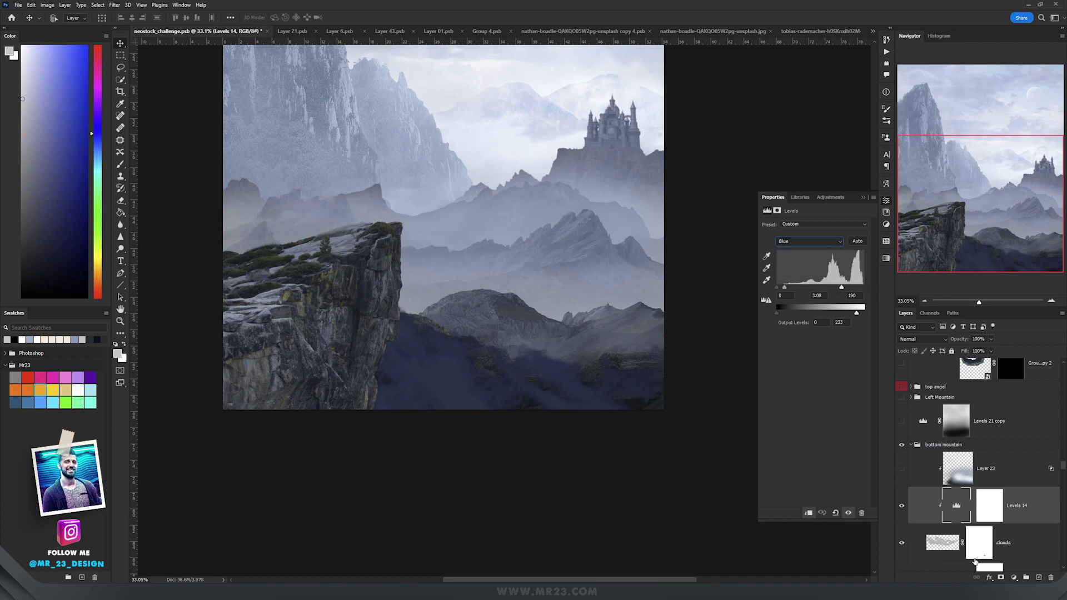
pyautogui.moveTo(598, 352); pyautogui.dragTo(540, 385)
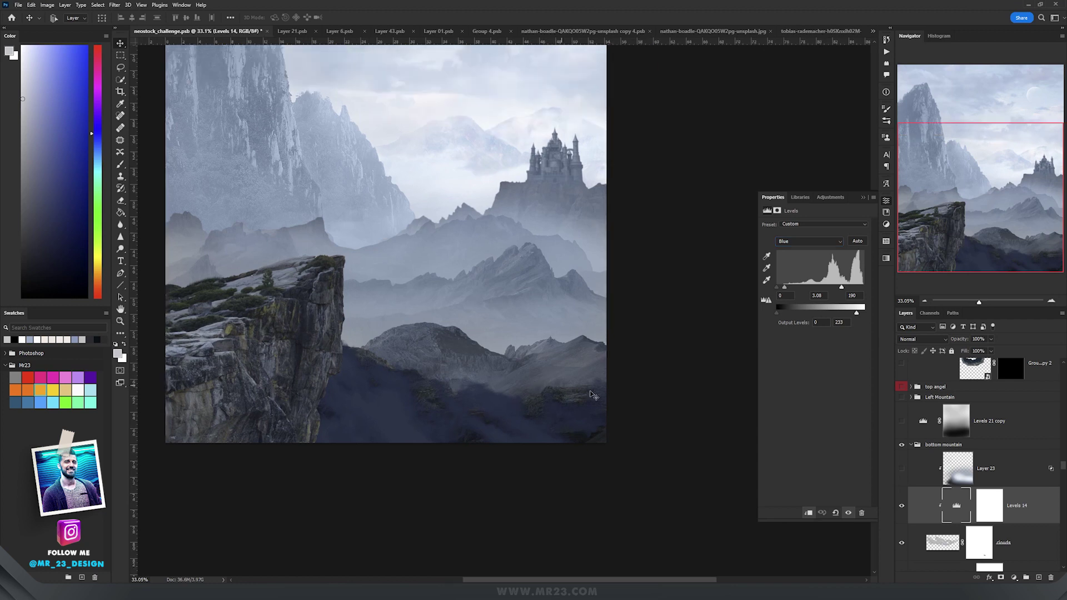
# - Show Layer 23 above Levels 14 to add soft light to the valley clouds, and inspect the blend
pyautogui.click(1001, 472)
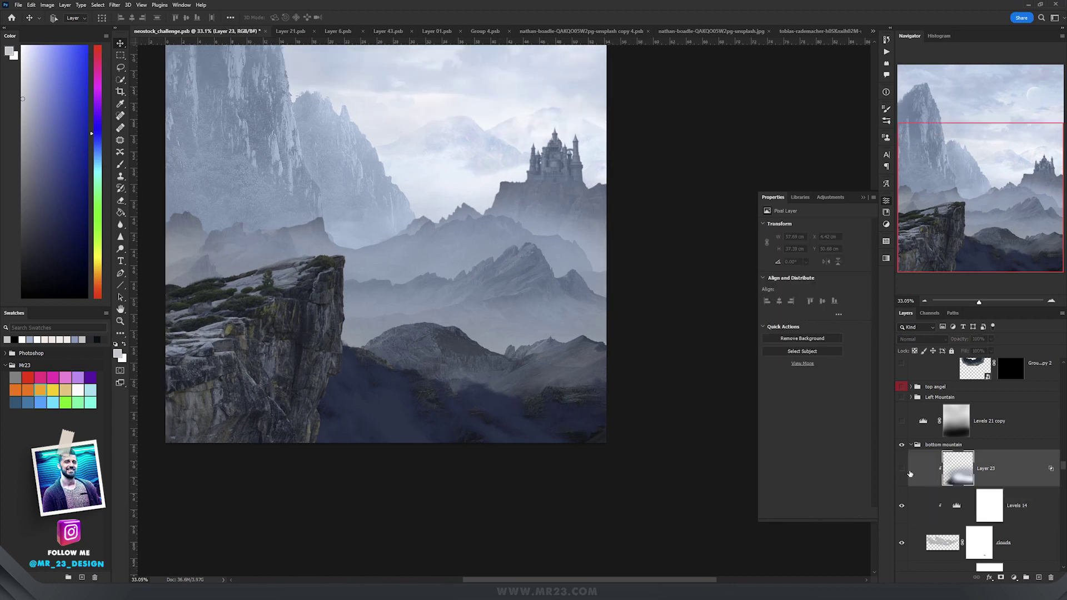
pyautogui.click(902, 470)
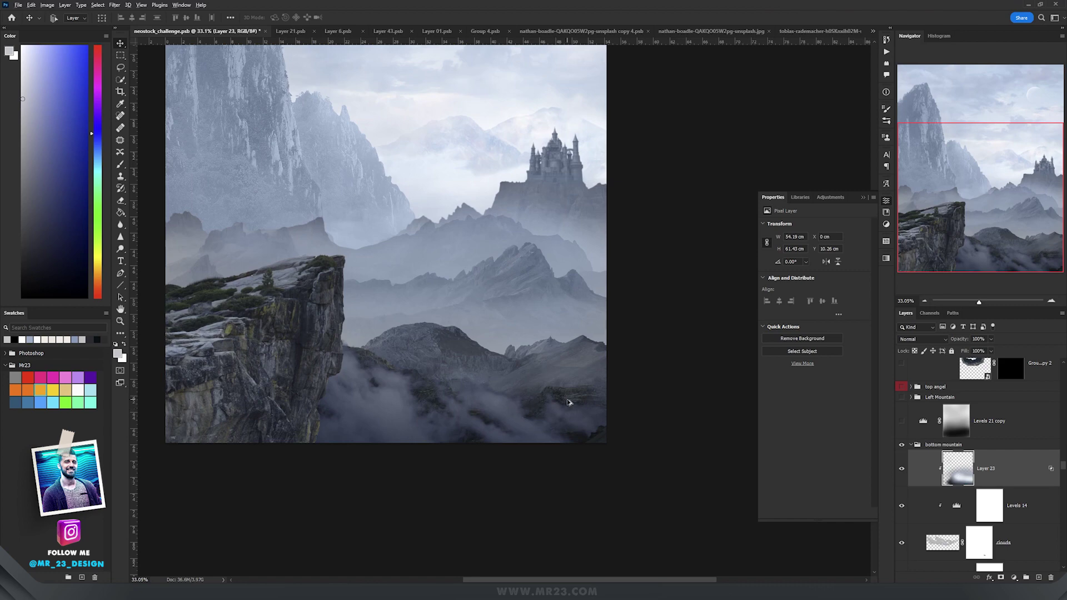
pyautogui.scroll(3, 577, 401)
pyautogui.scroll(-5, 577, 402)
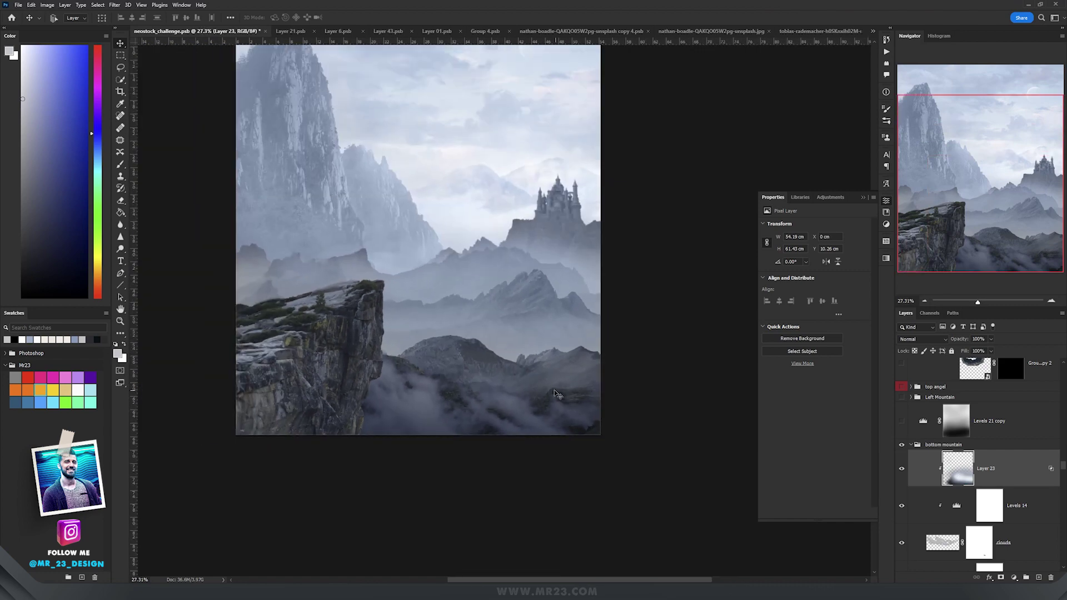
pyautogui.scroll(4, 549, 378)
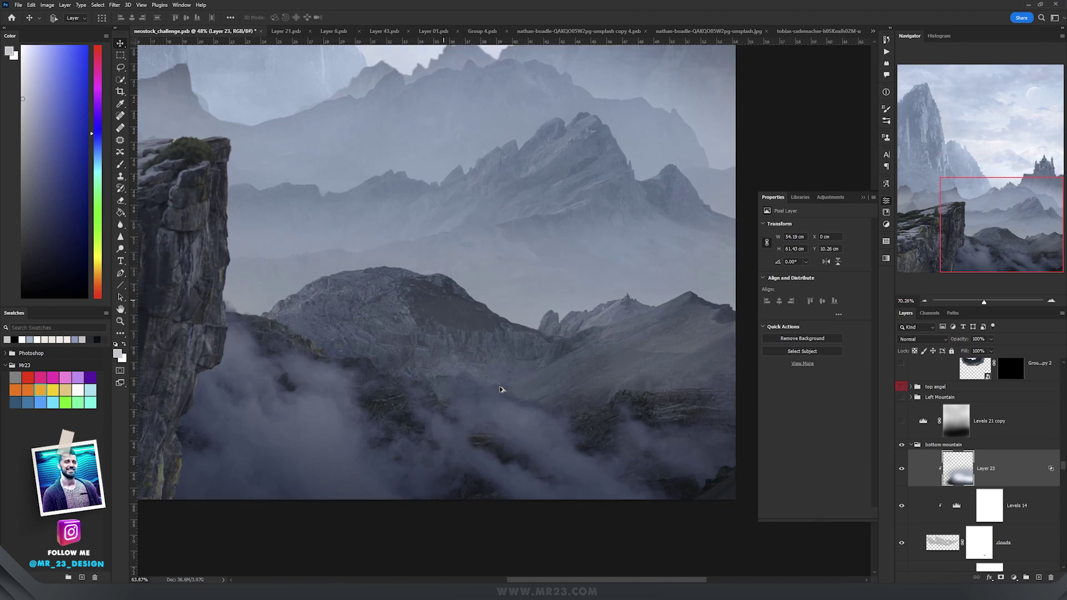
pyautogui.scroll(-2, 553, 399)
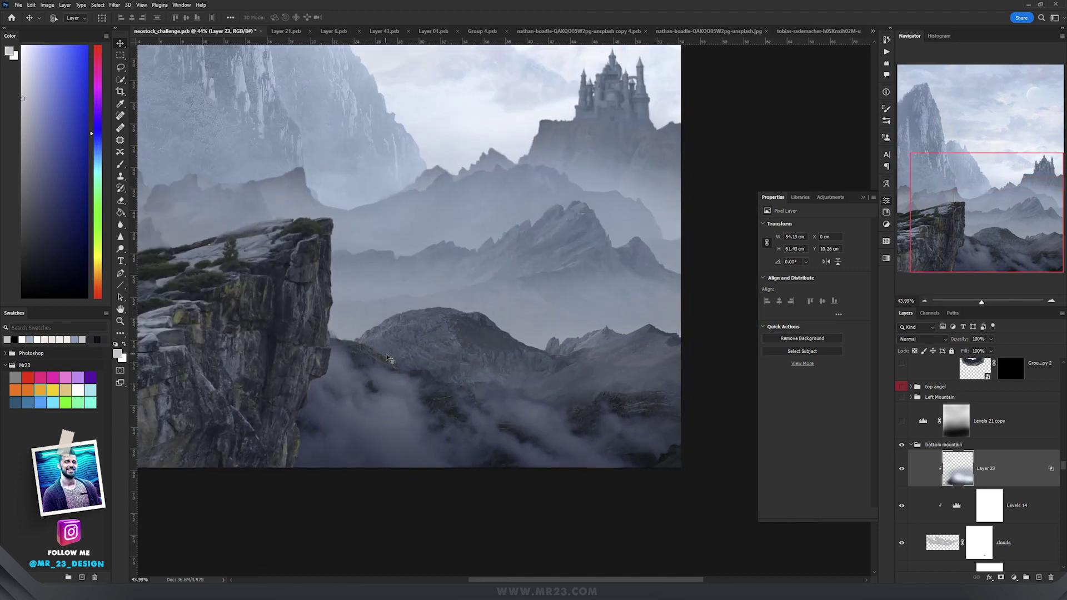
pyautogui.moveTo(436, 368); pyautogui.dragTo(437, 316)
pyautogui.scroll(2, 439, 320)
pyautogui.moveTo(508, 301); pyautogui.dragTo(491, 350)
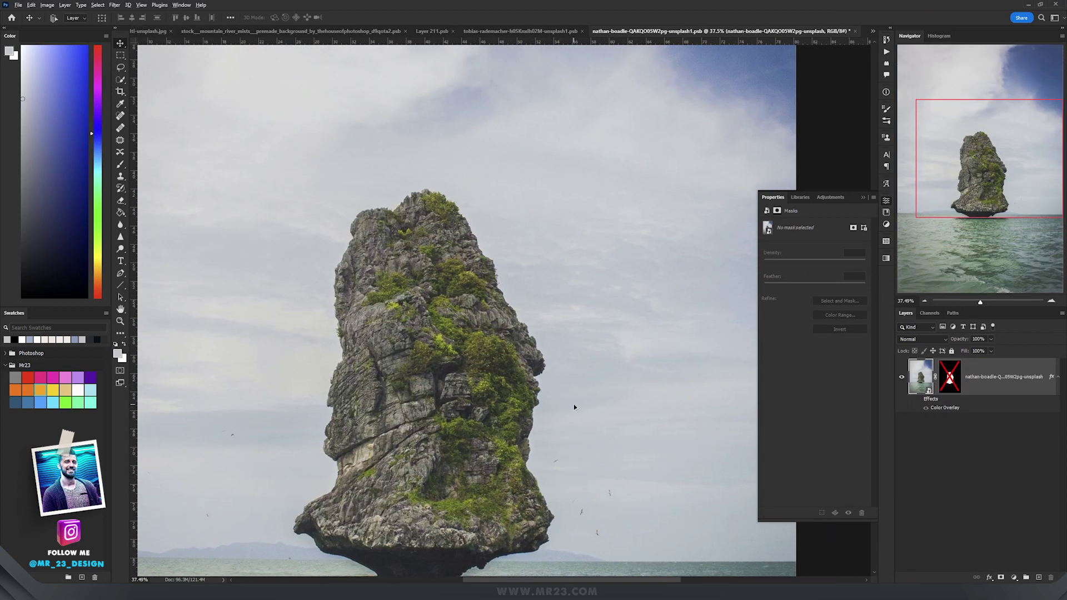
# - Enable the layer mask on the sea-rock photo to cut the overgrown rock out from the sky and water
pyautogui.scroll(5, 573, 404)
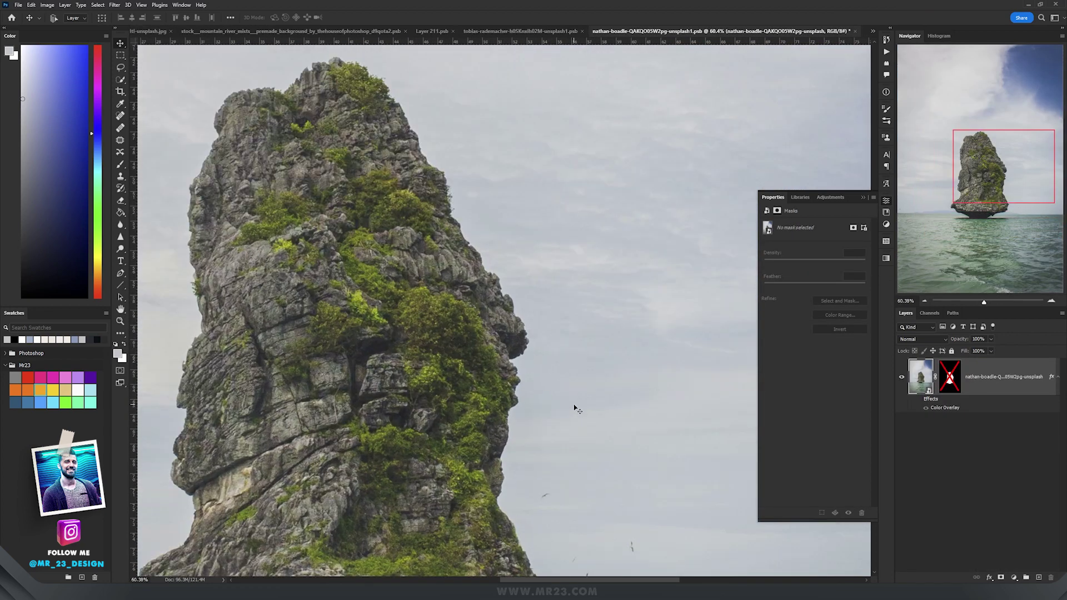
pyautogui.moveTo(574, 404); pyautogui.dragTo(617, 329)
pyautogui.click(947, 384)
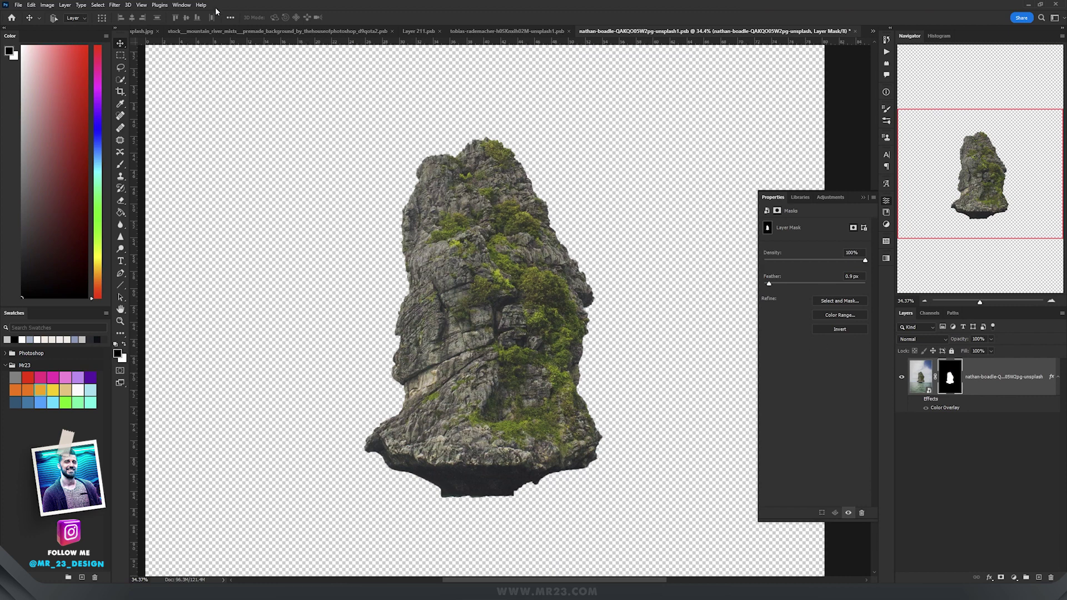
# - Switch to neostock_challenge.psb and show the Levels adjustment clipped to the overgrown rock behind the foreground cliff
pyautogui.click(873, 31)
pyautogui.click(817, 36)
pyautogui.moveTo(467, 248); pyautogui.dragTo(525, 249)
pyautogui.hotkey('ctrl', 'z')
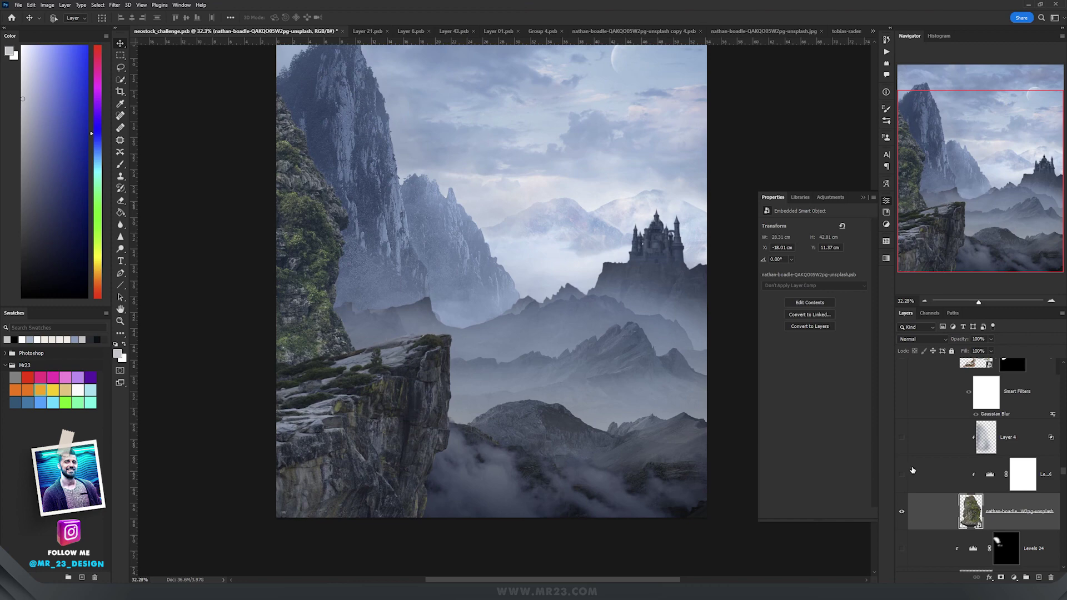
pyautogui.click(901, 474)
pyautogui.click(990, 474)
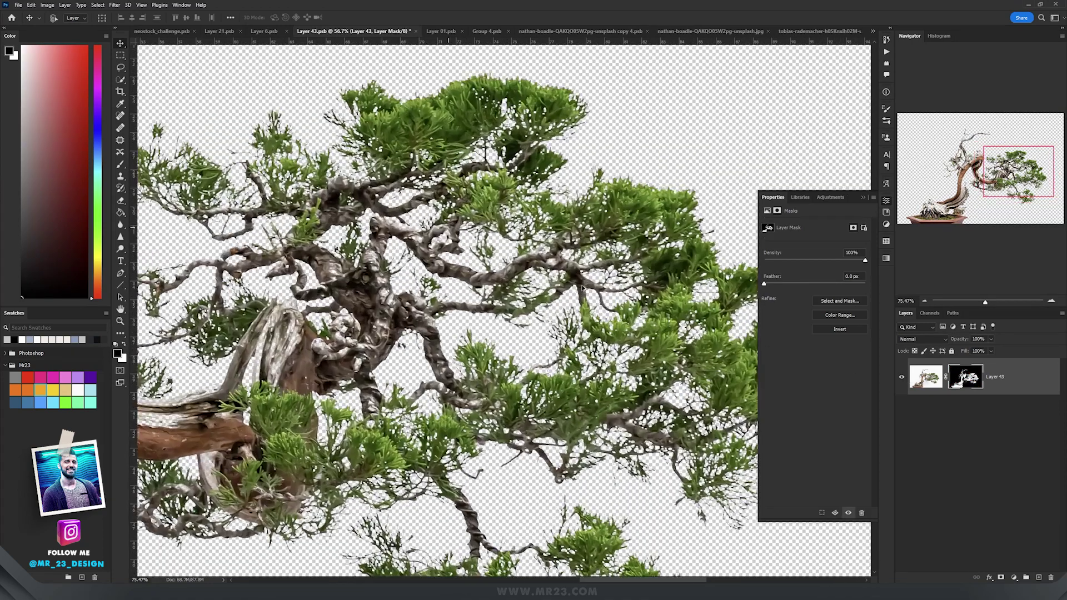
# - Enable the mask on the bonsai smart object so only the wanted branches grow out of the overgrown rock
pyautogui.scroll(-4, 601, 284)
pyautogui.moveTo(383, 274); pyautogui.dragTo(364, 300)
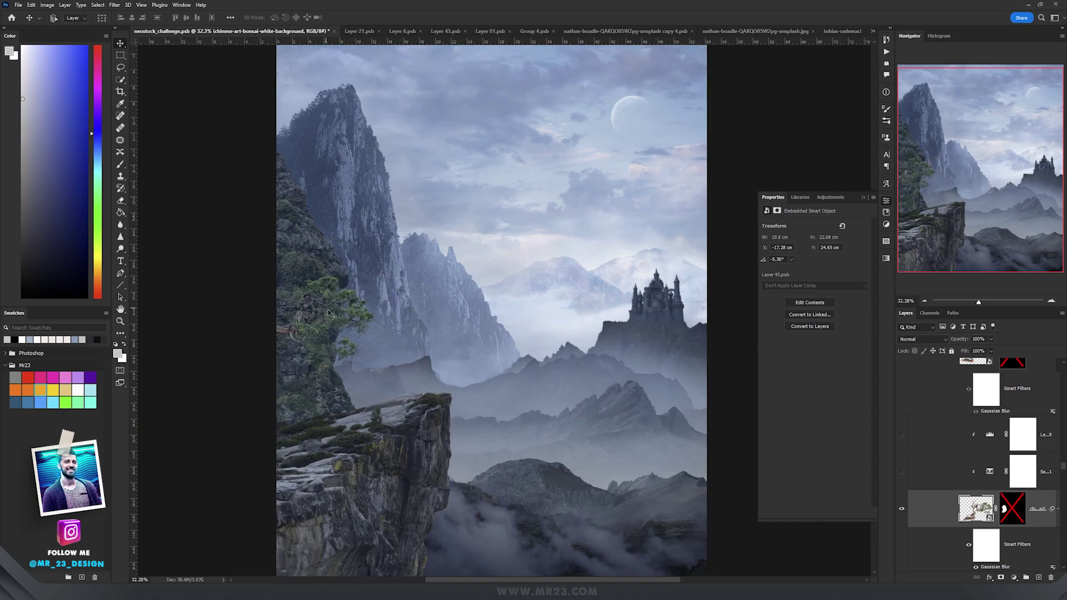
pyautogui.scroll(5, 325, 309)
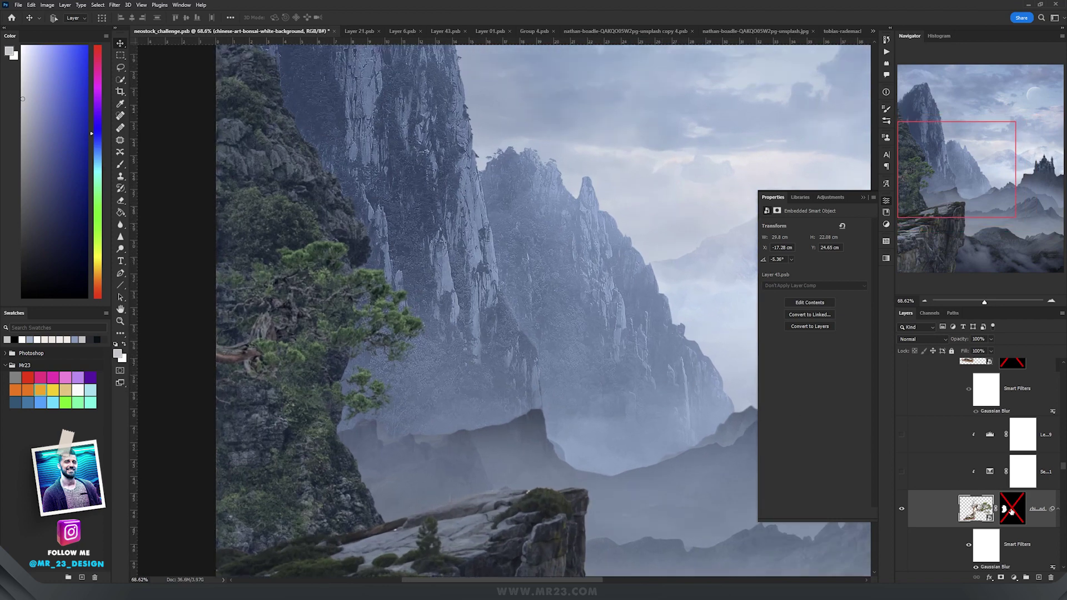
pyautogui.keyDown('shift'); pyautogui.click(1012, 510); pyautogui.keyUp('shift')
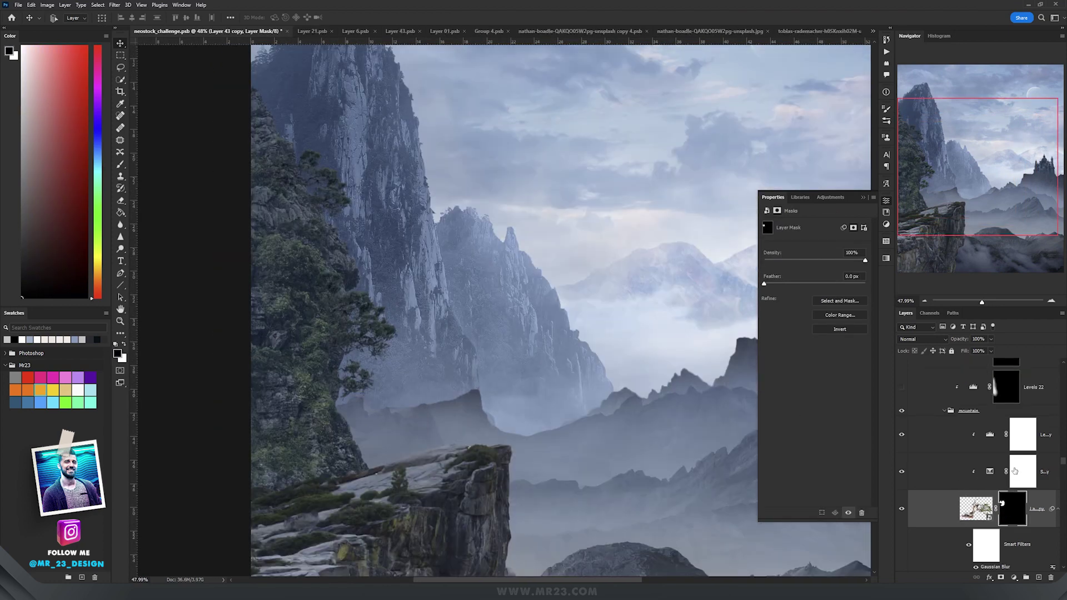
pyautogui.moveTo(428, 236)
pyautogui.mouseDown()
pyautogui.moveTo(463, 222)
pyautogui.moveTo(429, 235)
pyautogui.mouseUp()
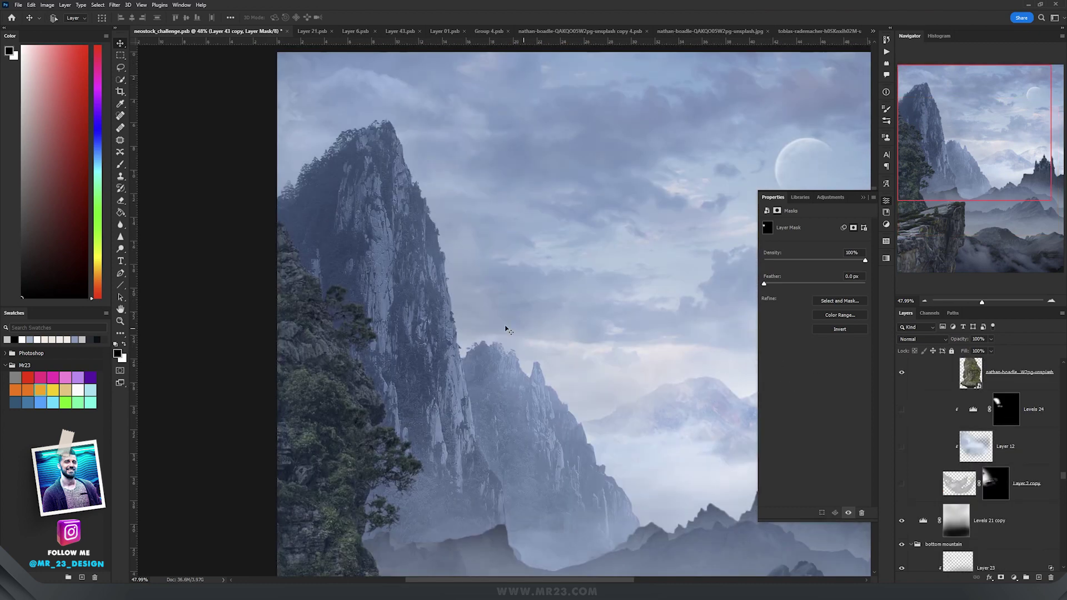
# - Show the masked cloud layer Layer 2 copy behind the overgrown rock and compare it with the clipped Layer 12 toggled
pyautogui.scroll(4, 375, 309)
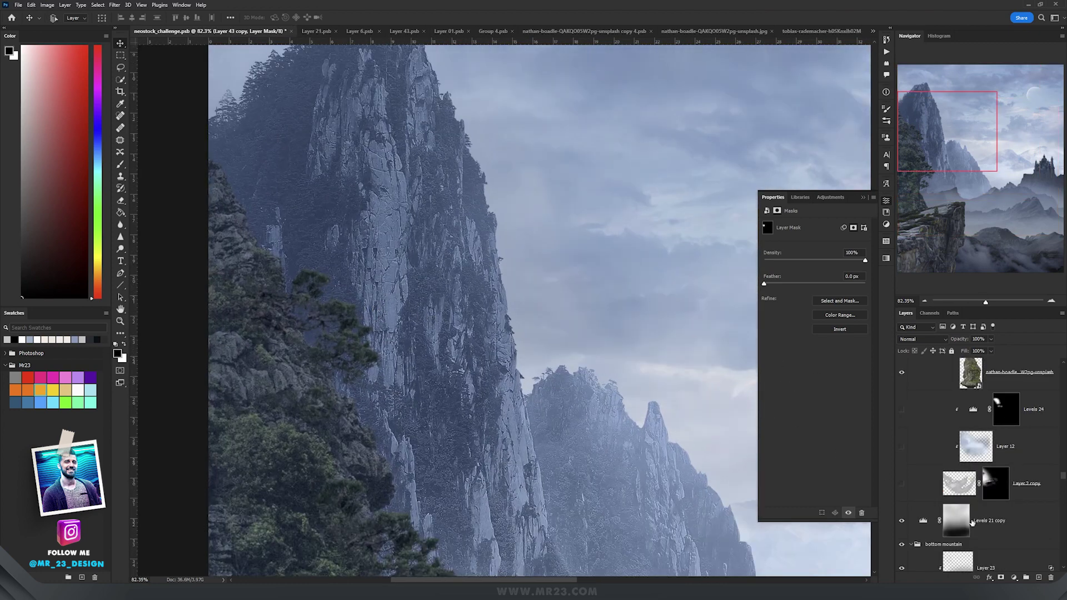
pyautogui.click(901, 483)
pyautogui.click(923, 483)
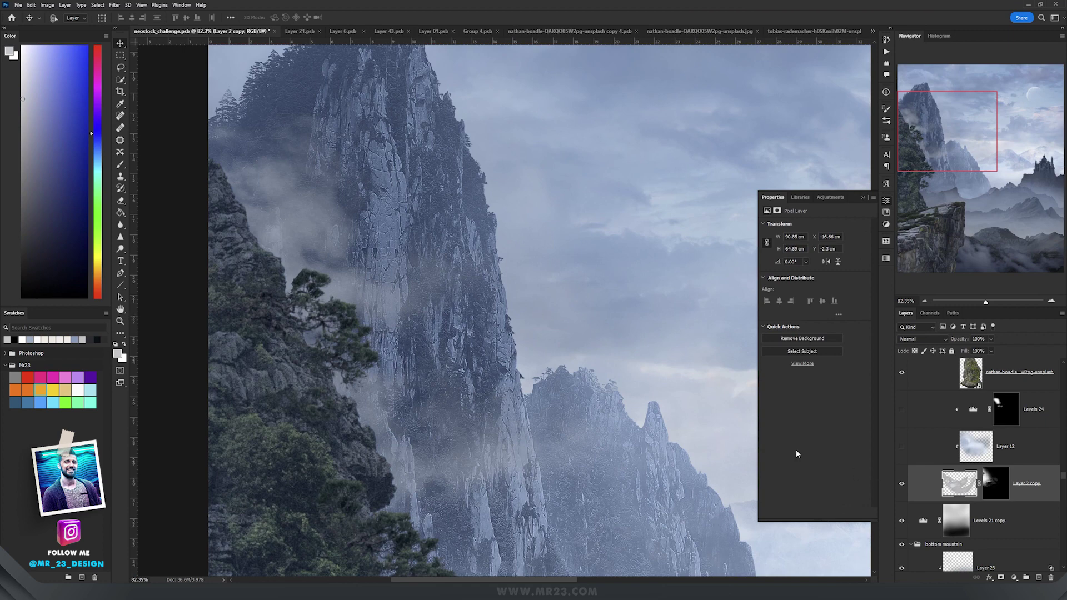
pyautogui.scroll(-3, 575, 398)
pyautogui.moveTo(430, 351); pyautogui.dragTo(517, 317)
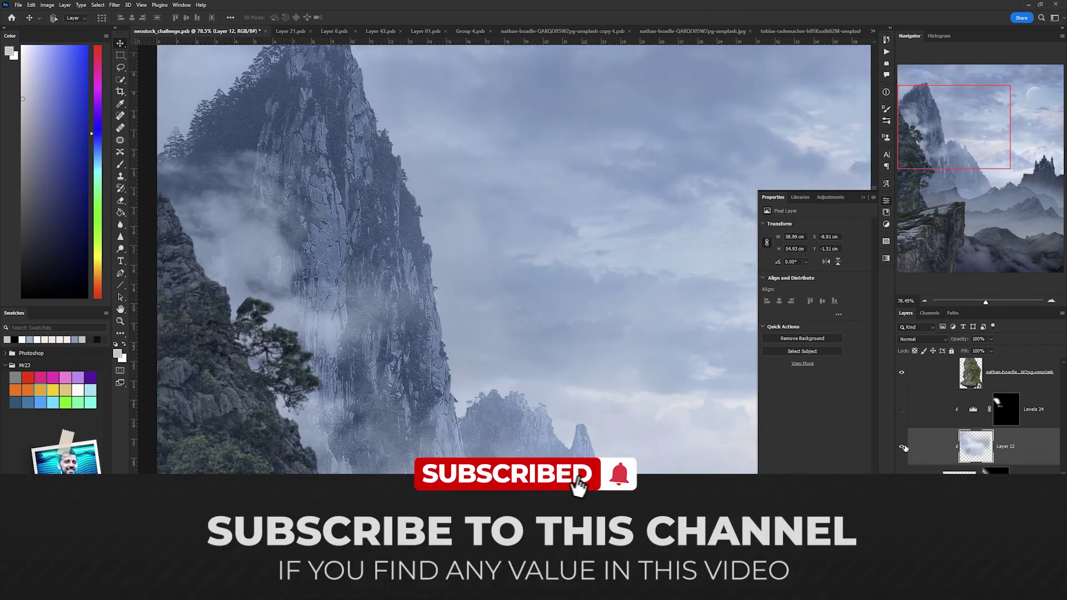
pyautogui.click(902, 448)
pyautogui.click(903, 447)
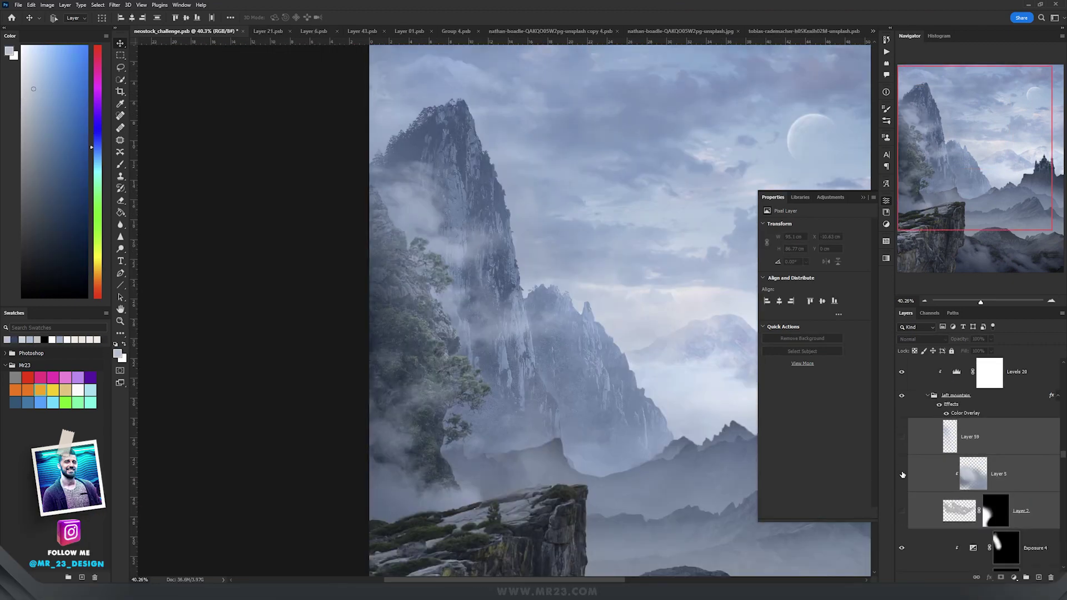
# - Toggle the mist layers Layer 59, Layer 5 and Layer 2 over the overgrown rock, leaving all three shown
pyautogui.click(901, 511)
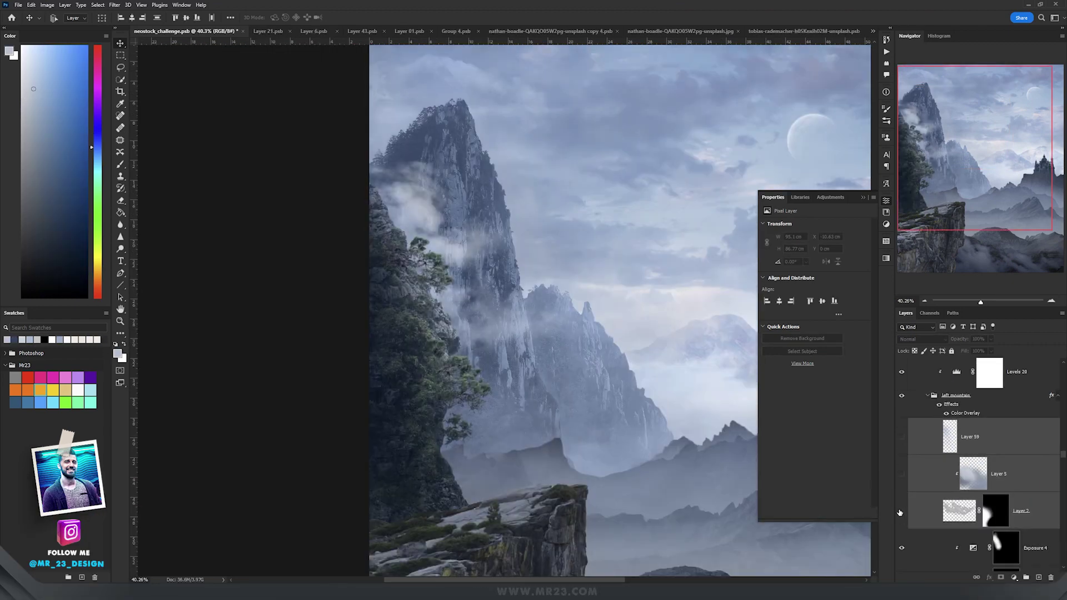
pyautogui.scroll(5, 491, 512)
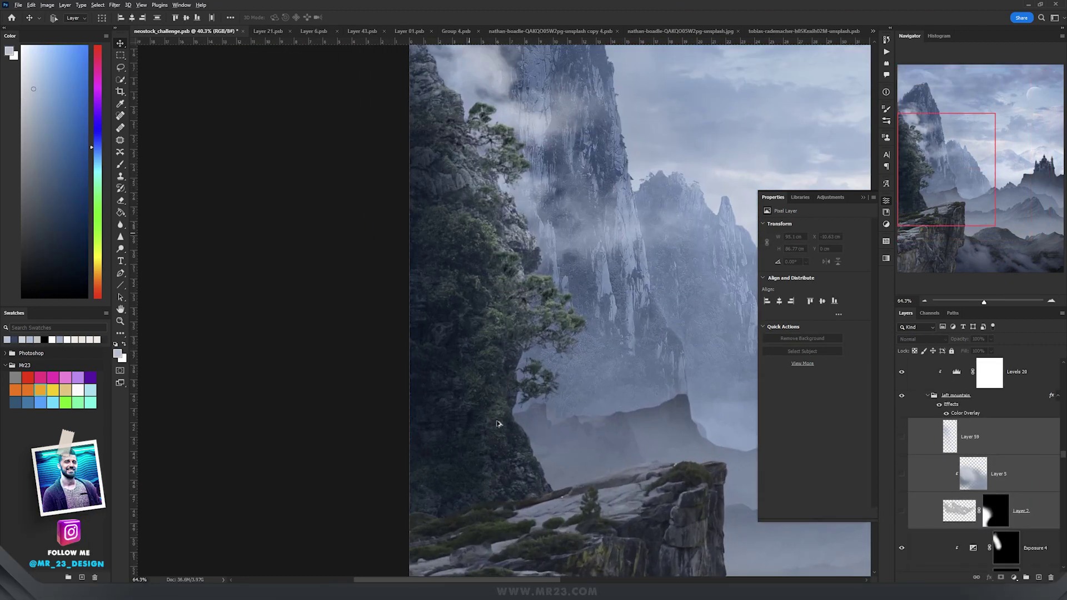
pyautogui.click(902, 510)
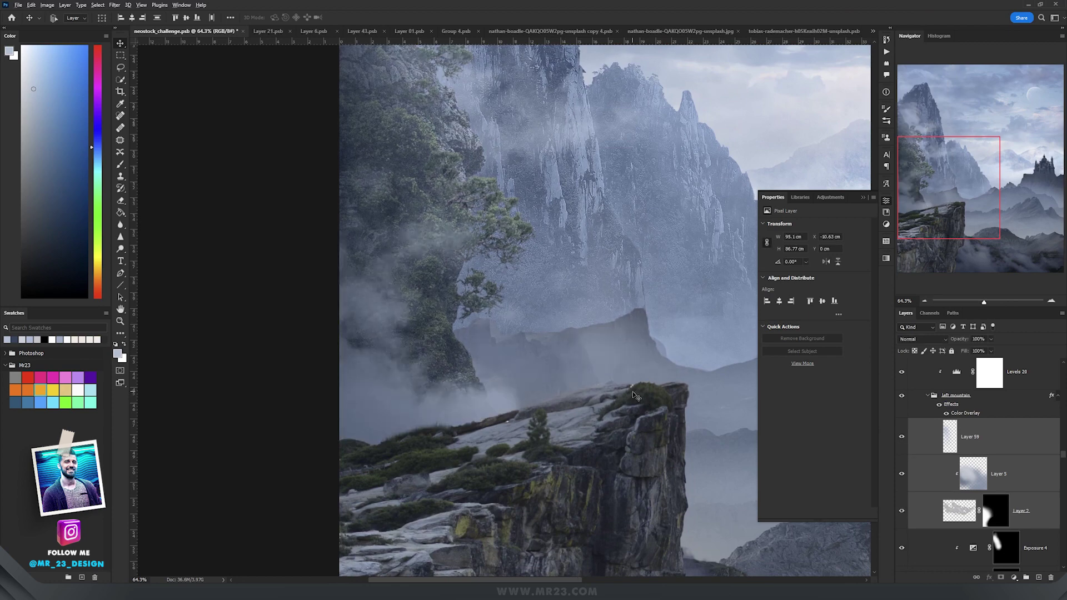
pyautogui.scroll(-4, 567, 462)
pyautogui.scroll(-3, 566, 462)
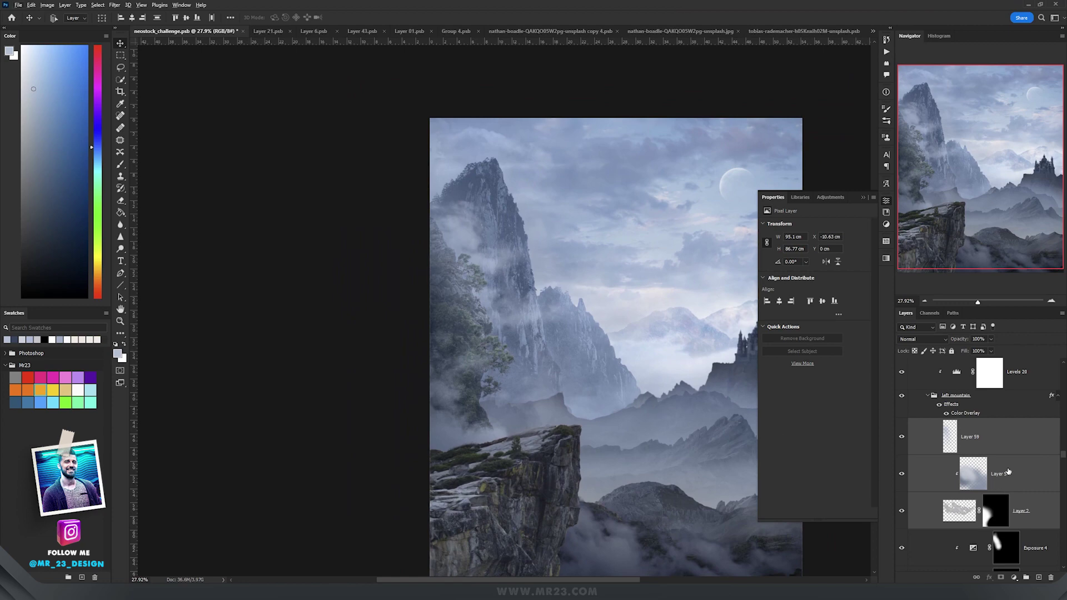
# - Examine the foreground cliff's lighting and open the Levels 12 adjustment clipped to Layer 21
pyautogui.scroll(5, 1003, 492)
pyautogui.scroll(2, 518, 500)
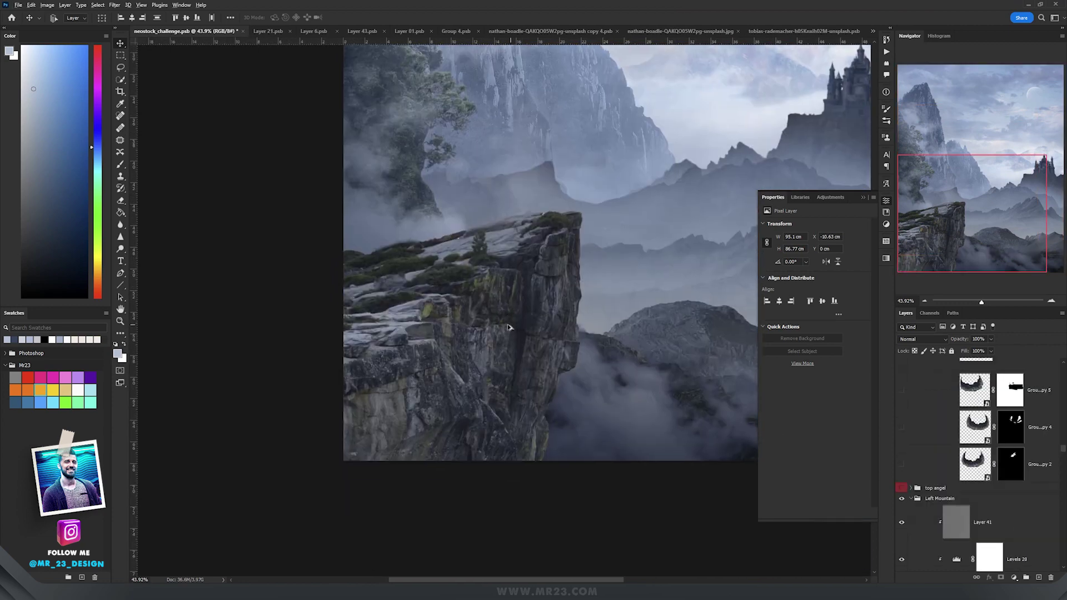
pyautogui.scroll(3, 515, 329)
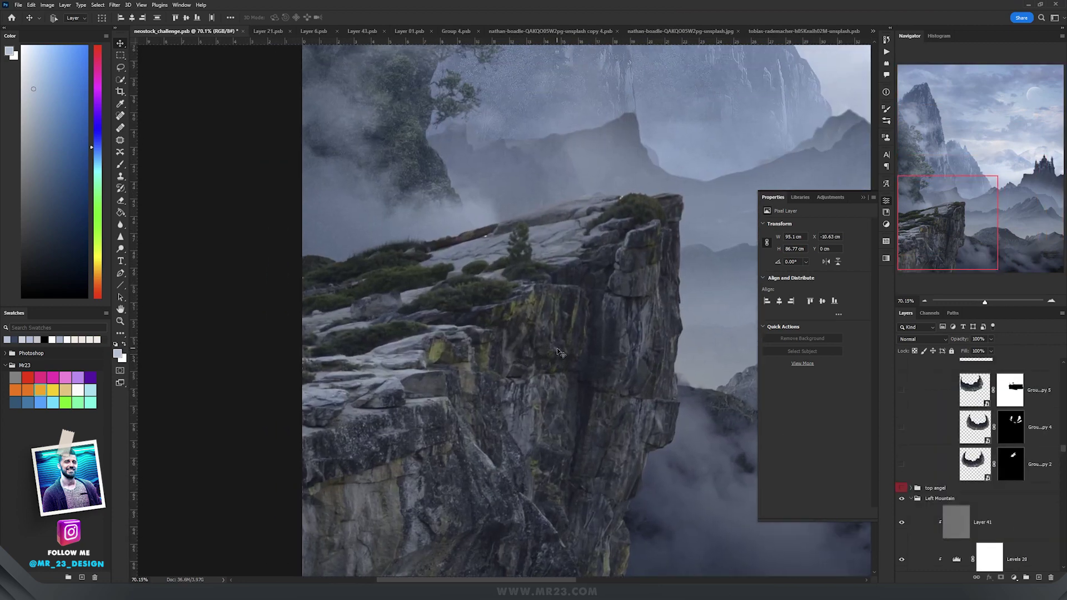
pyautogui.scroll(-3, 559, 352)
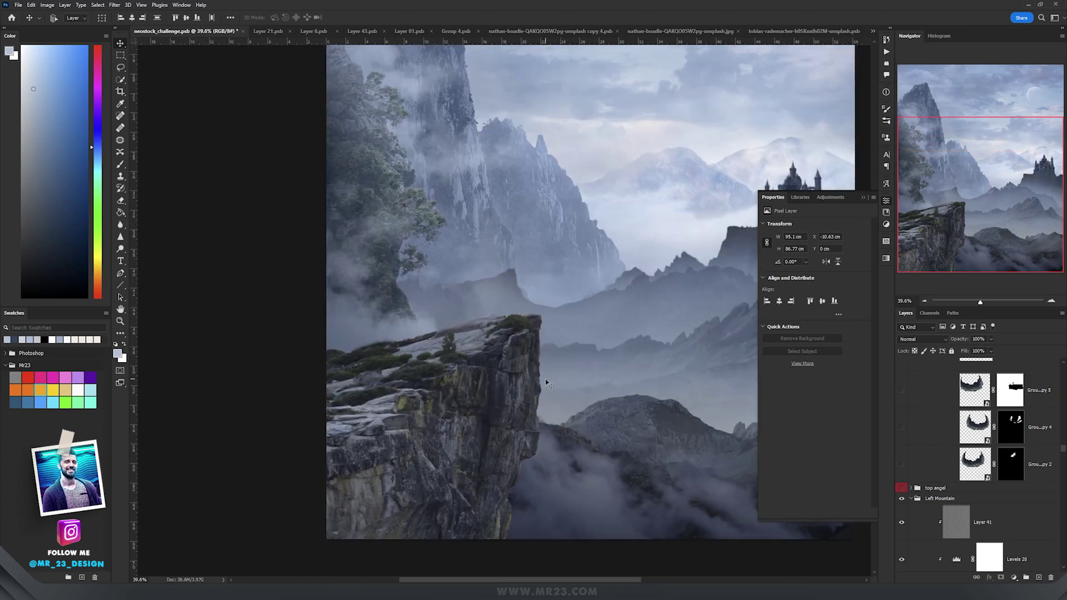
pyautogui.scroll(1, 559, 374)
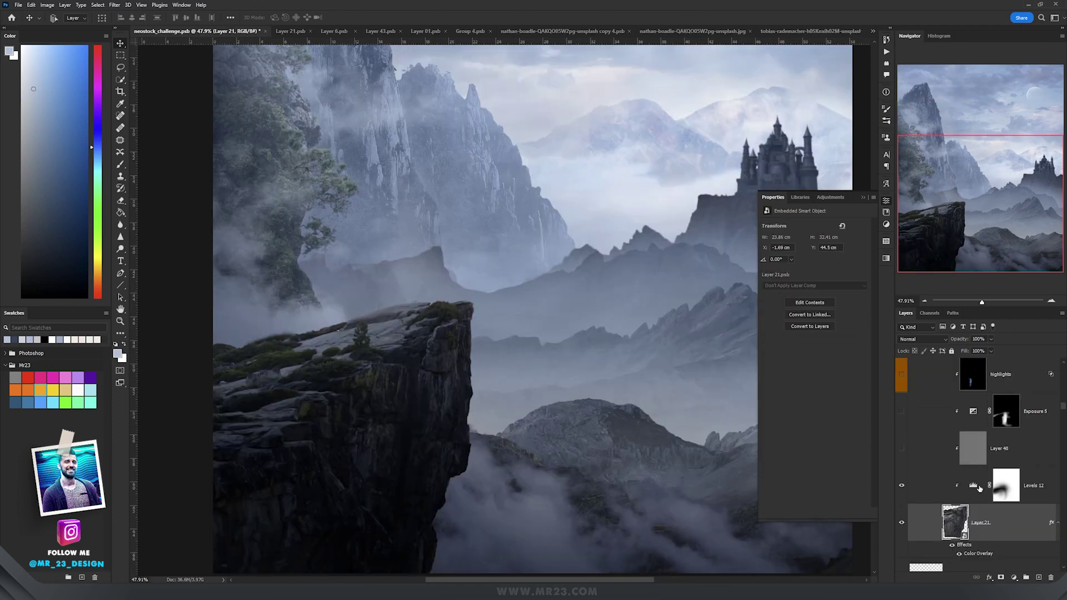
pyautogui.click(978, 487)
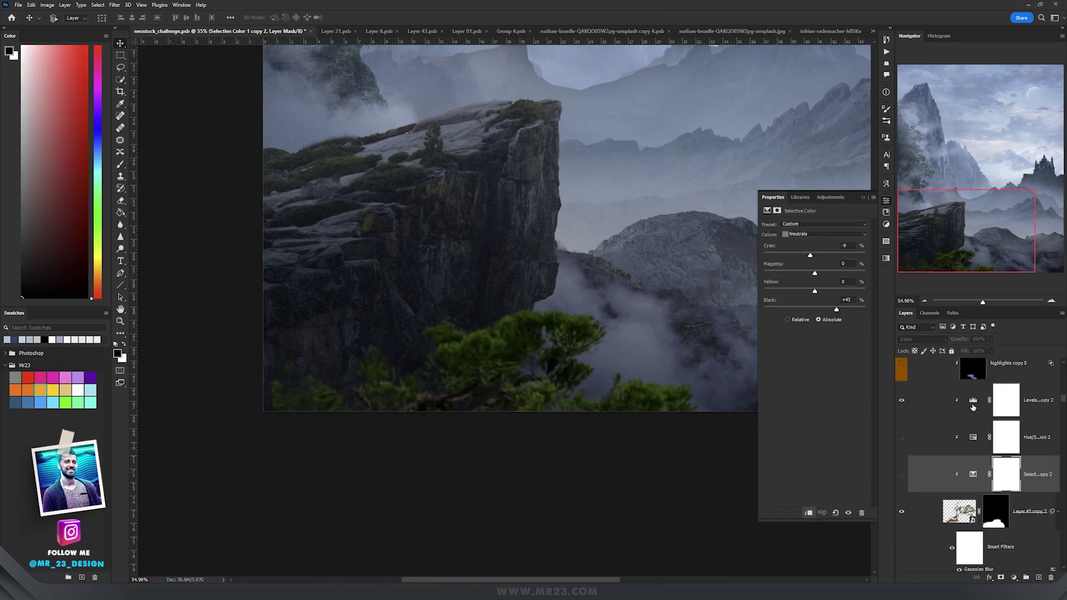
# - Review the foreground foliage's Levels adjustment and show its clipped Selective Color and Hue/Saturation adjustments
pyautogui.click(973, 407)
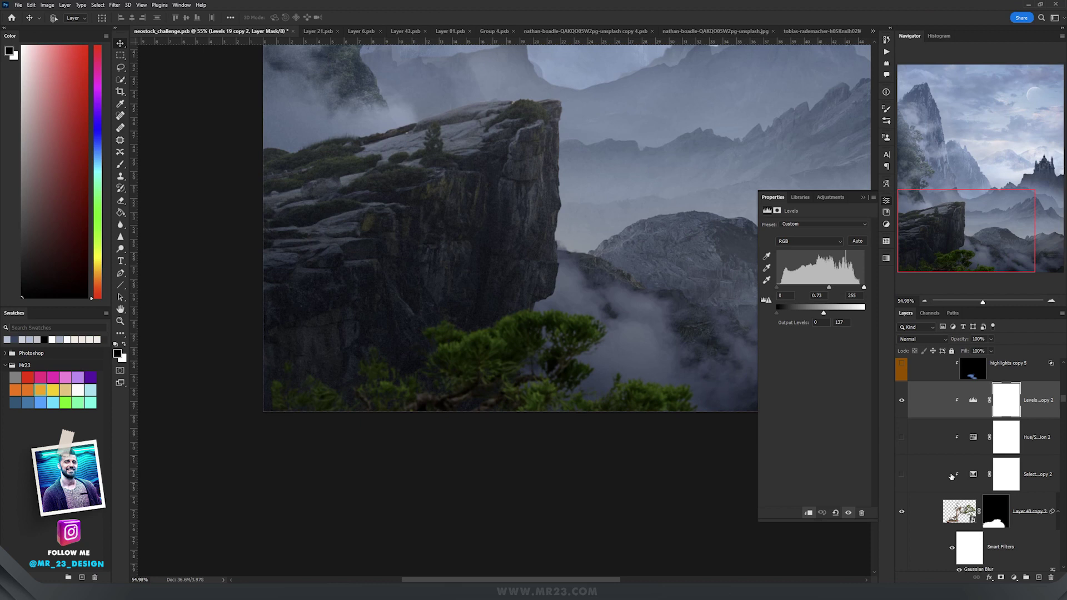
pyautogui.click(974, 475)
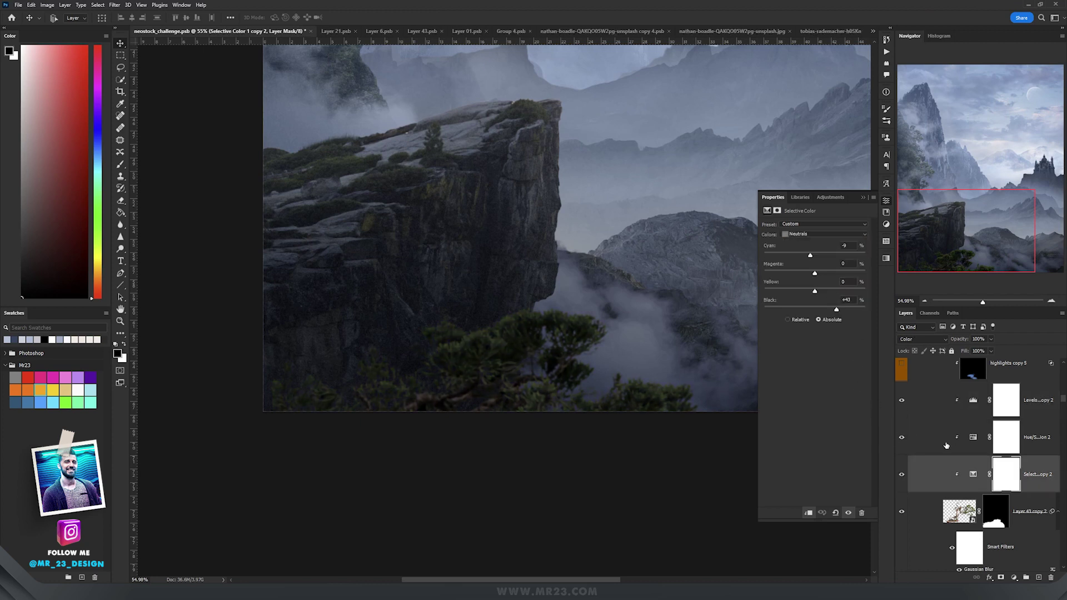
pyautogui.click(973, 438)
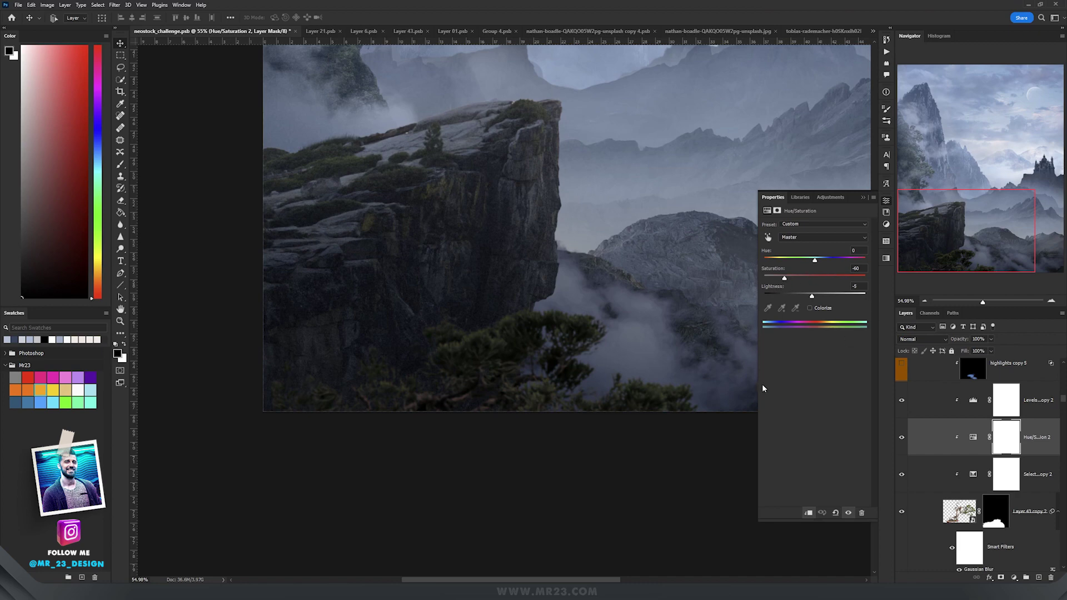
# - Show two of the cloud groups inside the middle mountain group to add mist above the dark valley rocks
pyautogui.scroll(3, 922, 430)
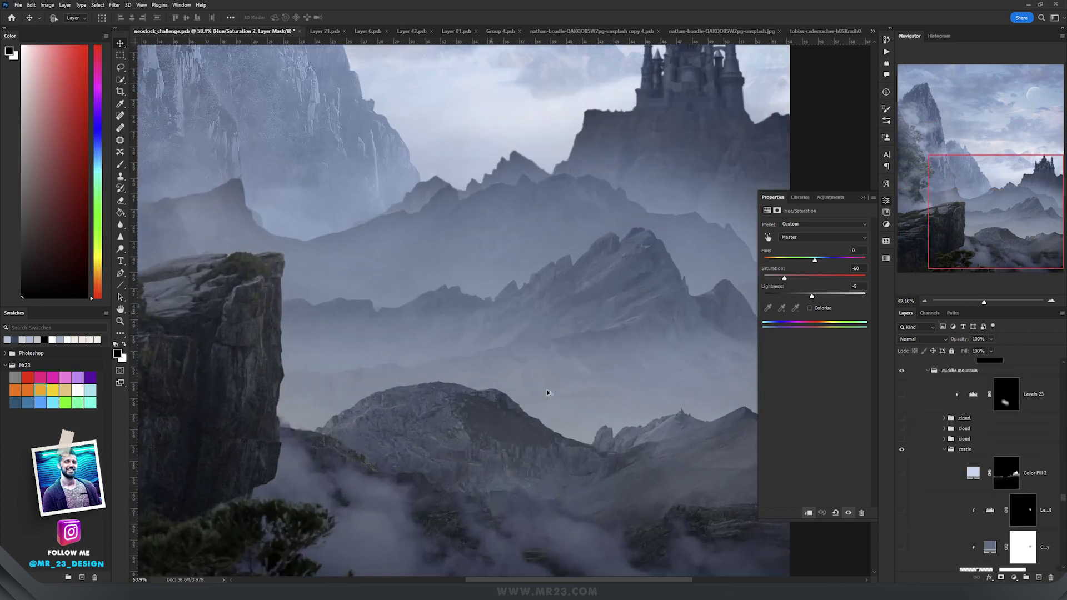
pyautogui.scroll(-3, 599, 381)
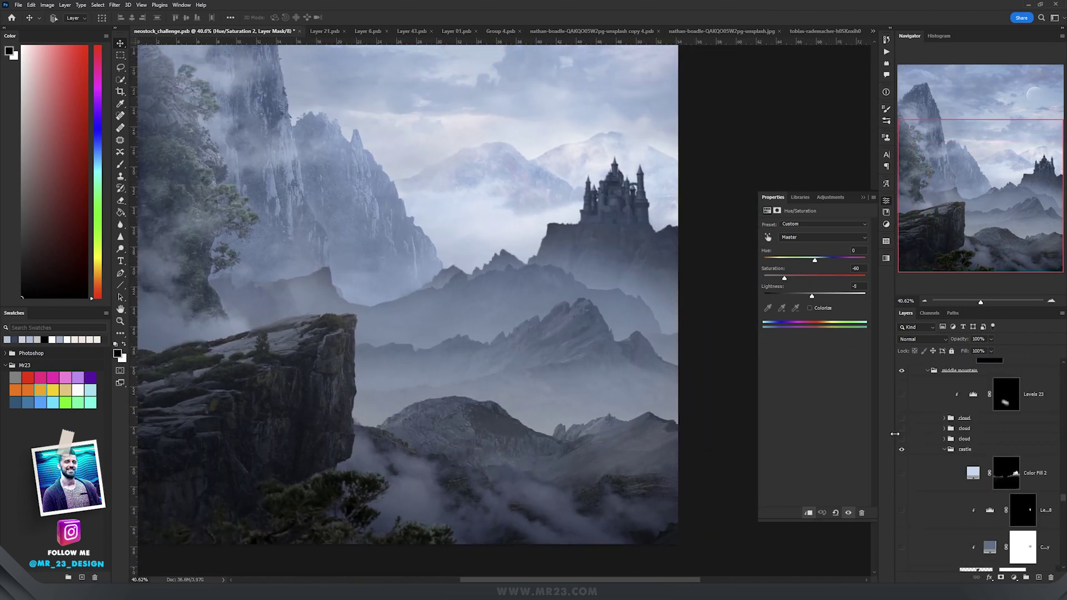
pyautogui.click(902, 439)
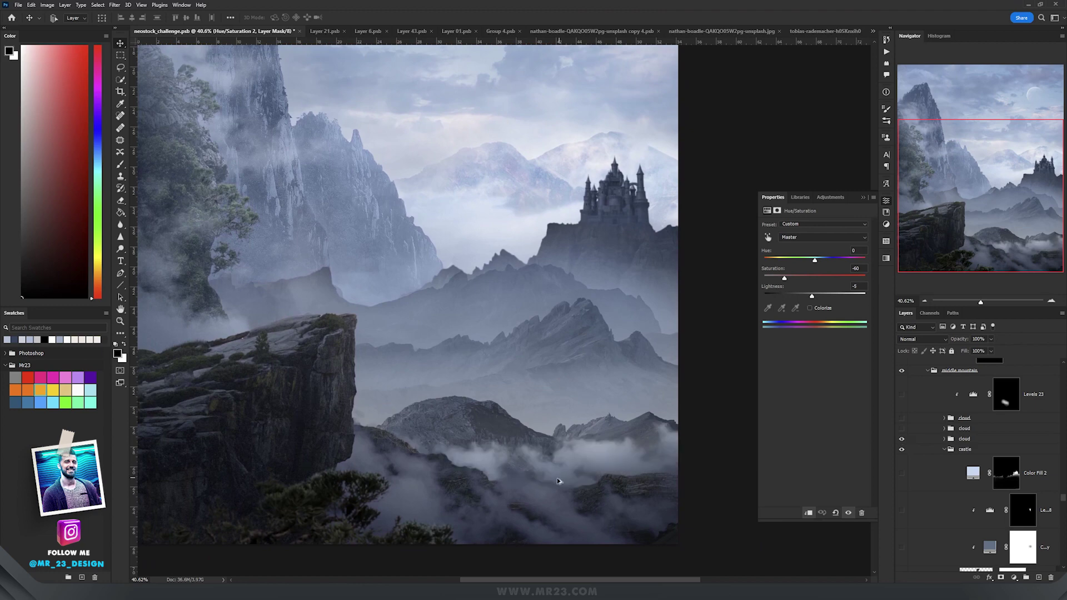
pyautogui.scroll(3, 560, 481)
pyautogui.scroll(-3, 646, 411)
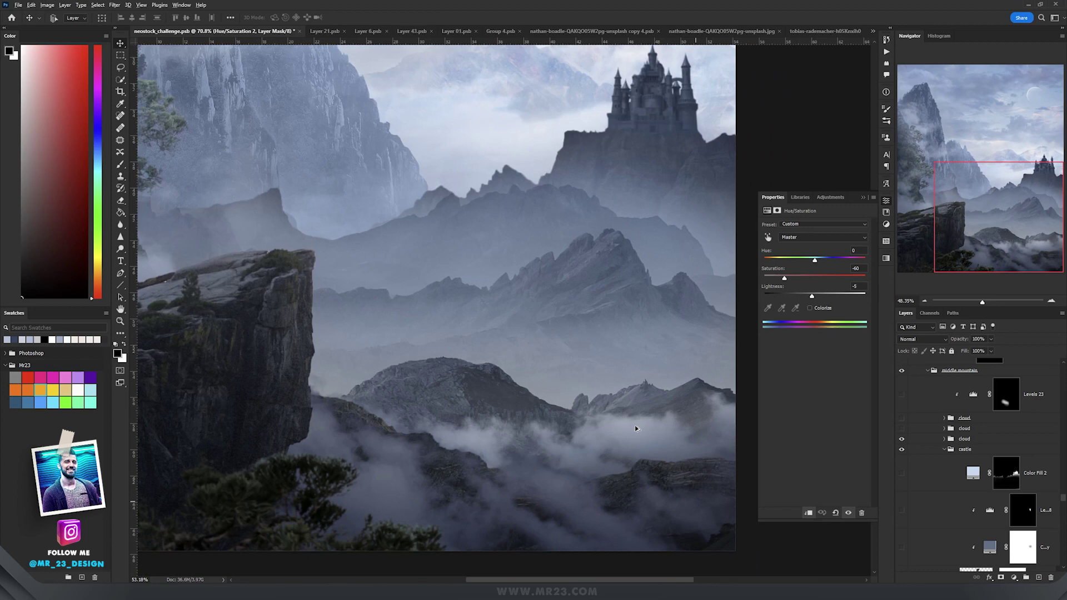
pyautogui.click(902, 429)
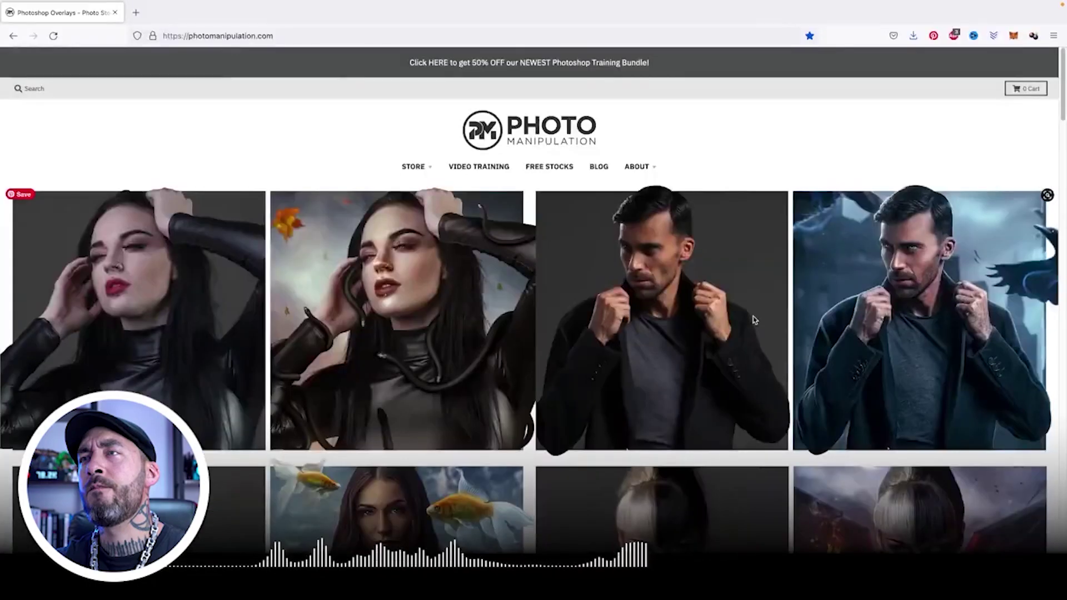
# - Browse the Photo Manipulation website in the browser and preview a cut-out stock figure from the STOCKS folder in Finder
pyautogui.scroll(-10, 533, 301)
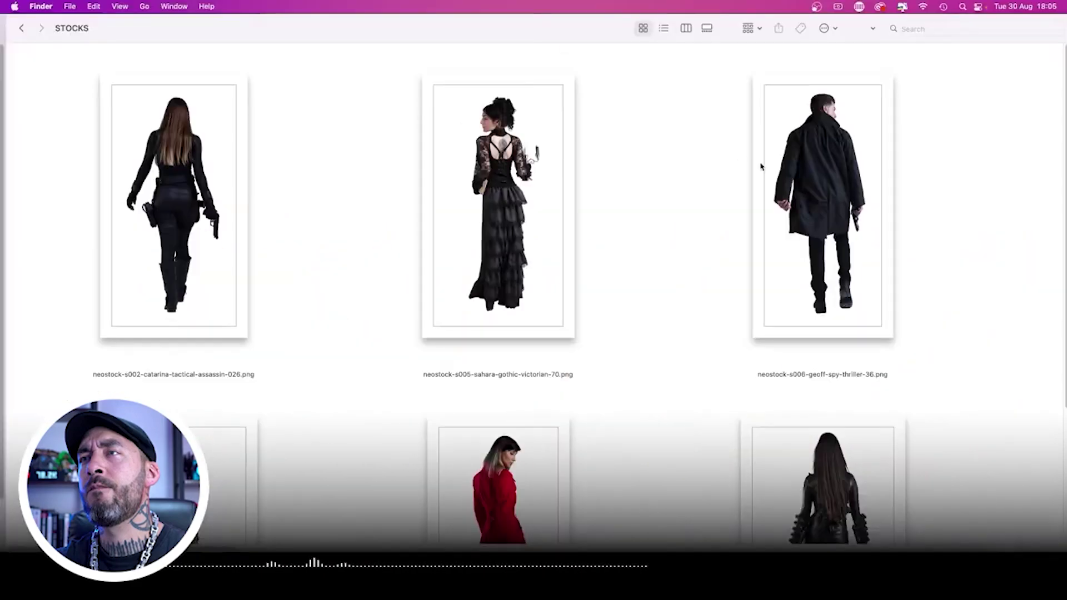
pyautogui.scroll(-5, 762, 167)
pyautogui.click(544, 276)
pyautogui.press('Right')
pyautogui.press('space')
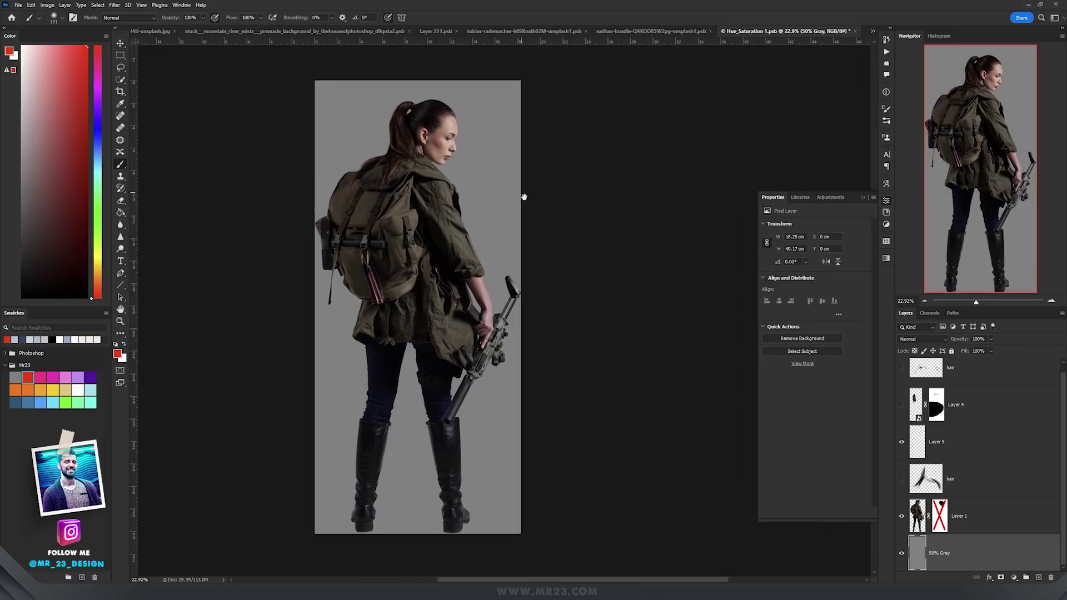
# - Add a new layer to the backpack woman's document and brush a red cross beside her face
pyautogui.scroll(2, 481, 175)
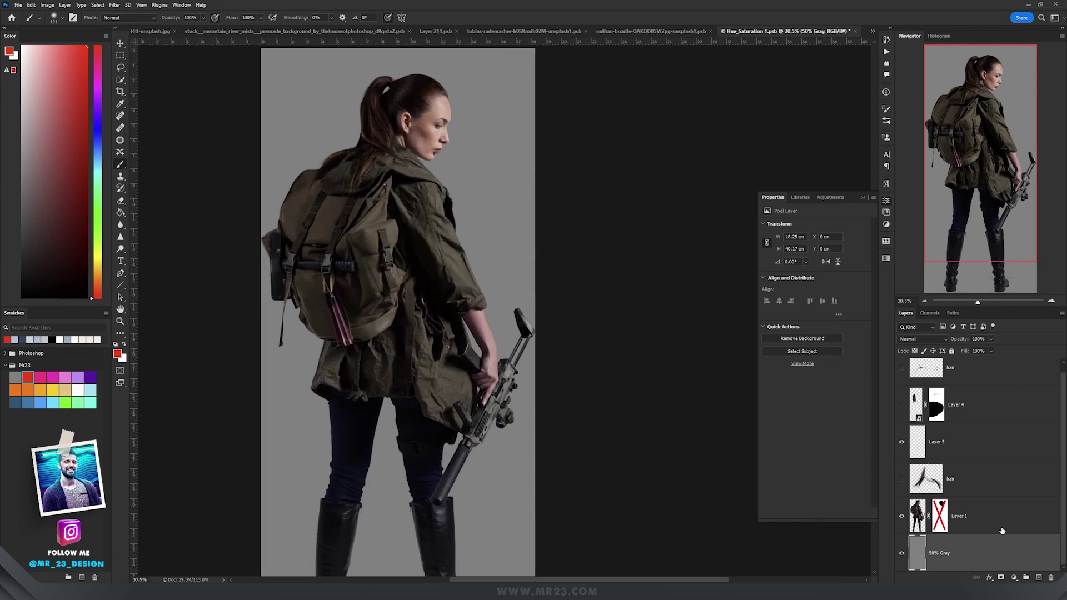
pyautogui.click(1002, 531)
pyautogui.click(1038, 577)
pyautogui.moveTo(459, 136); pyautogui.dragTo(494, 165)
pyautogui.moveTo(475, 175)
pyautogui.mouseDown()
pyautogui.moveTo(504, 187)
pyautogui.moveTo(510, 143)
pyautogui.mouseUp()
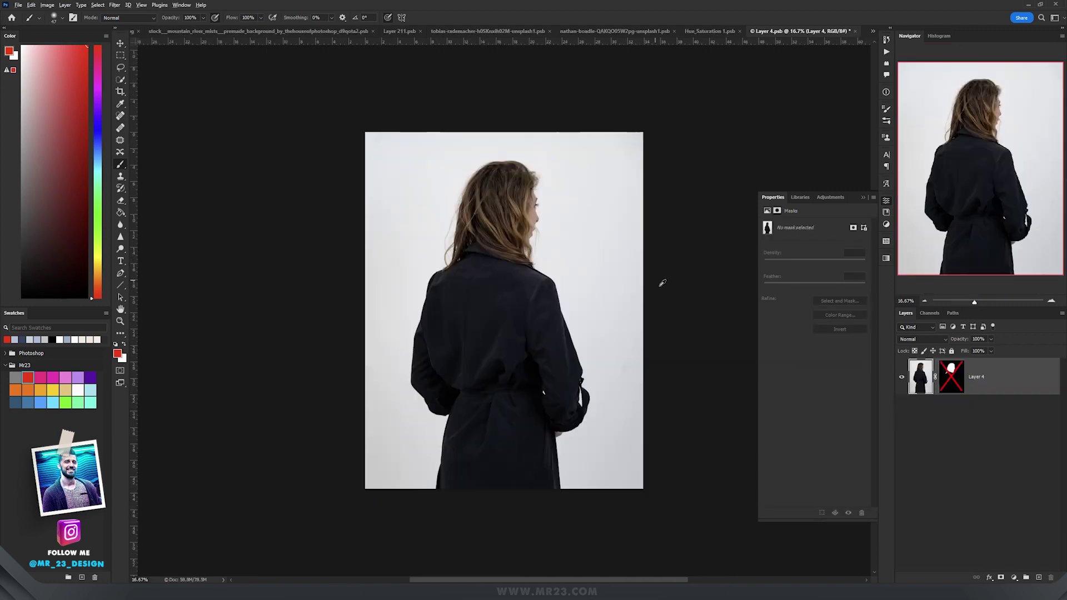
# - Enable the layer mask on the black-coat woman's photo to isolate her head and hair
pyautogui.scroll(5, 663, 283)
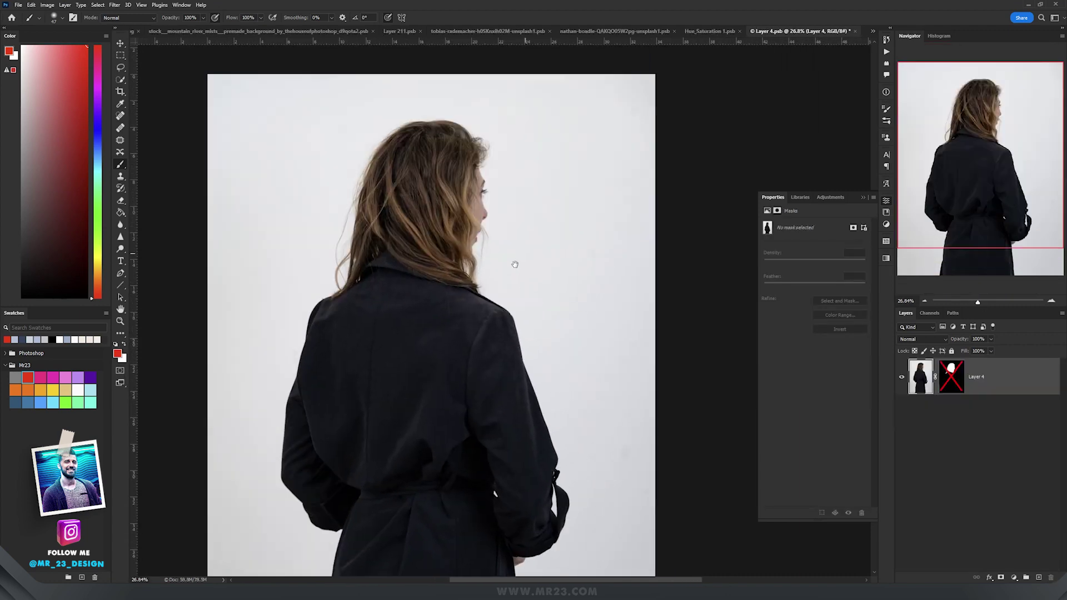
pyautogui.scroll(-5, 525, 258)
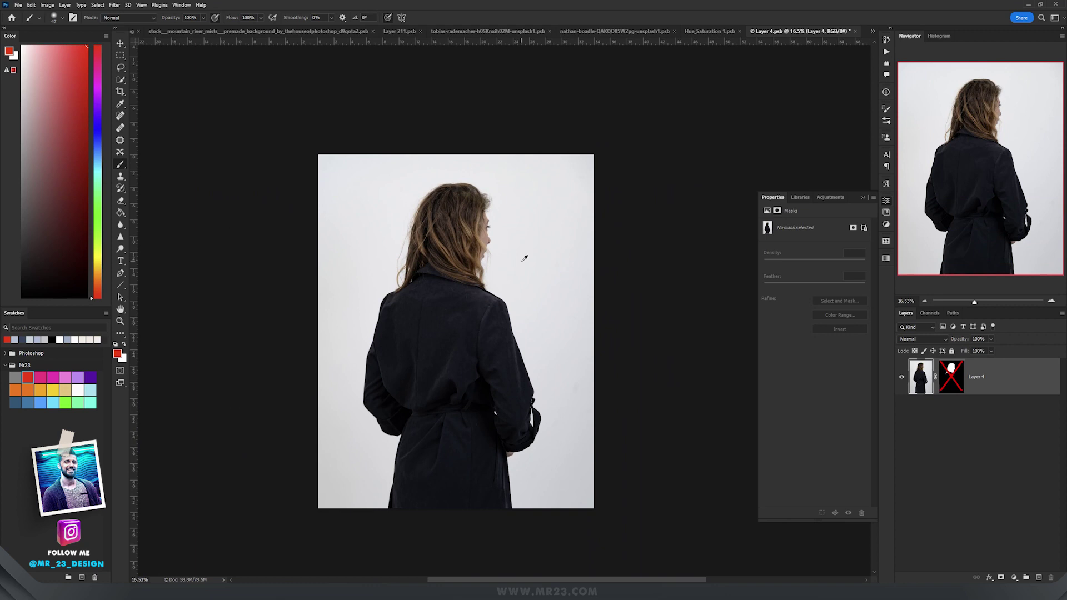
pyautogui.keyDown('shift'); pyautogui.click(957, 381); pyautogui.keyUp('shift')
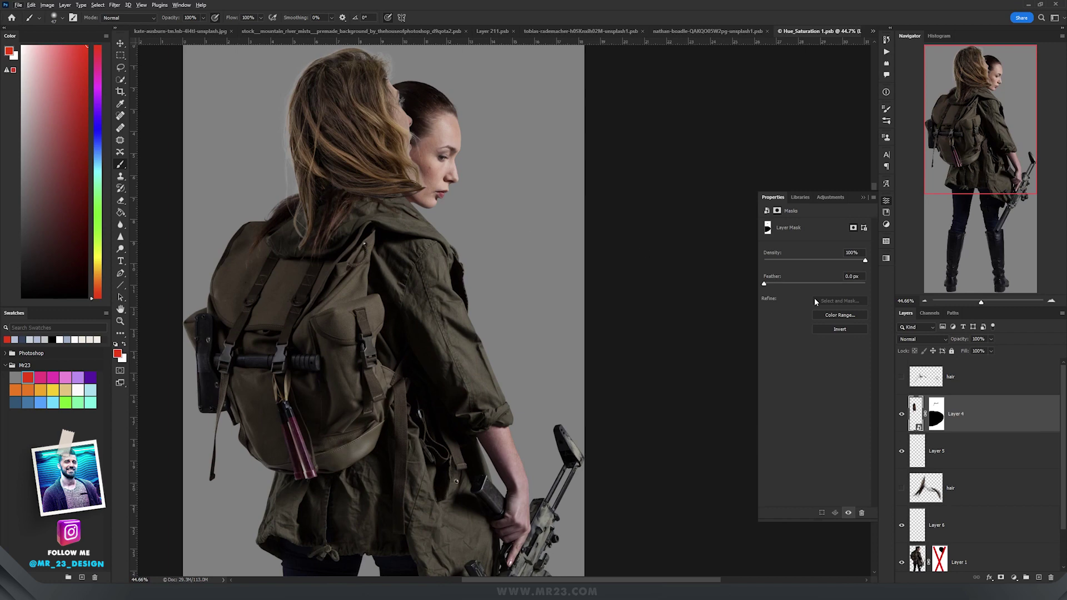
# - Rotate the replacement head about -0.23°, enable Layer 1's mask to hide the backpack woman's original head, and restore the default colours
pyautogui.hotkey('ctrl', 't')
pyautogui.moveTo(688, 200)
pyautogui.mouseDown()
pyautogui.moveTo(707, 281)
pyautogui.moveTo(698, 288)
pyautogui.moveTo(676, 199)
pyautogui.mouseUp()
pyautogui.press('Return')
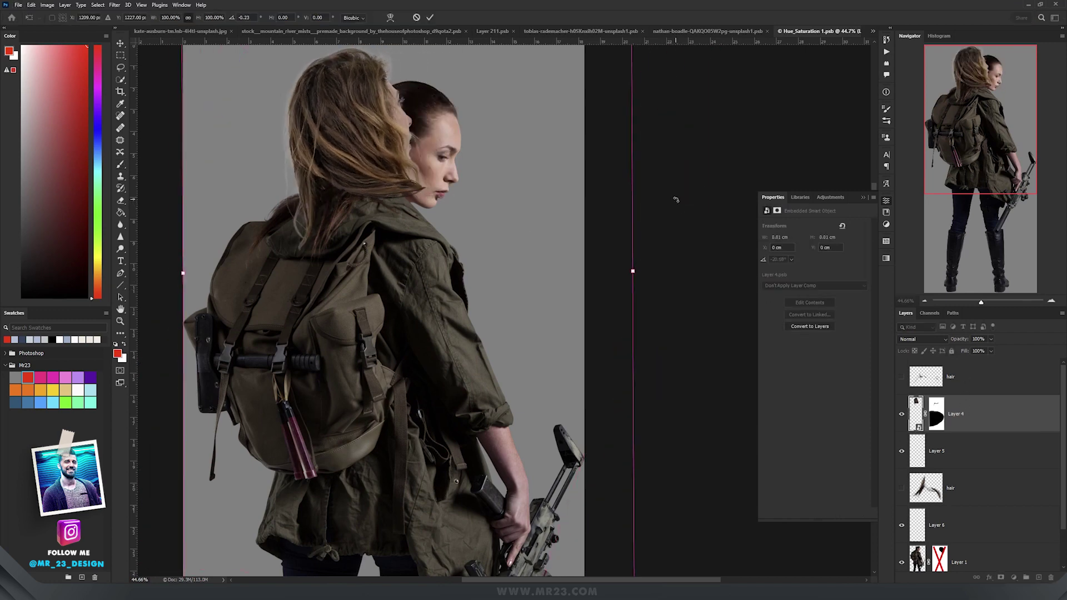
pyautogui.press('d')
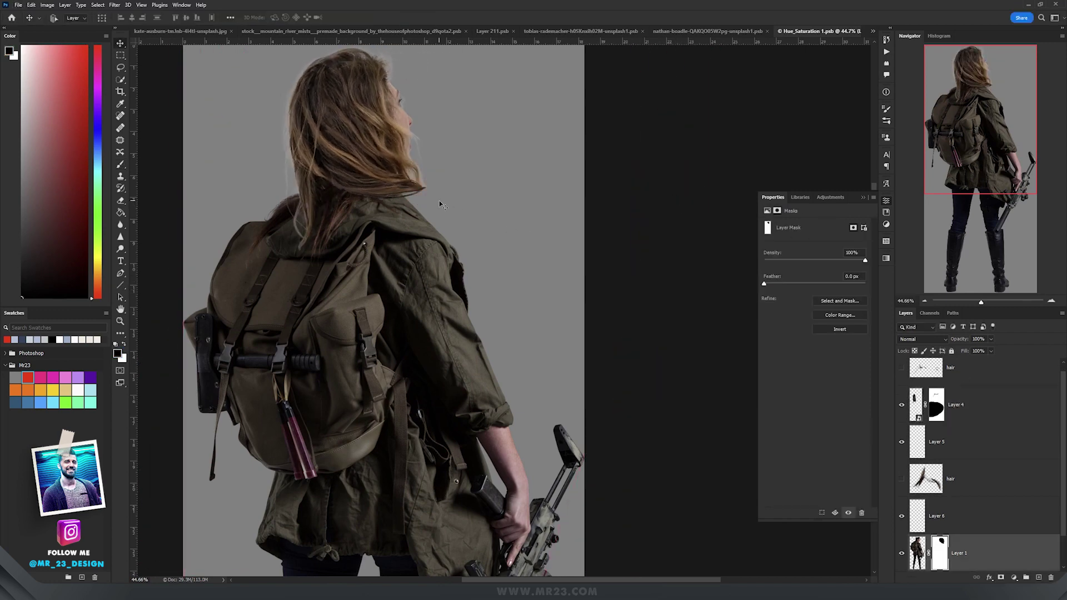
# - Show both hair layers to add loose strands around the backpack woman's shoulders and face
pyautogui.scroll(-3, 440, 204)
pyautogui.scroll(5, 369, 176)
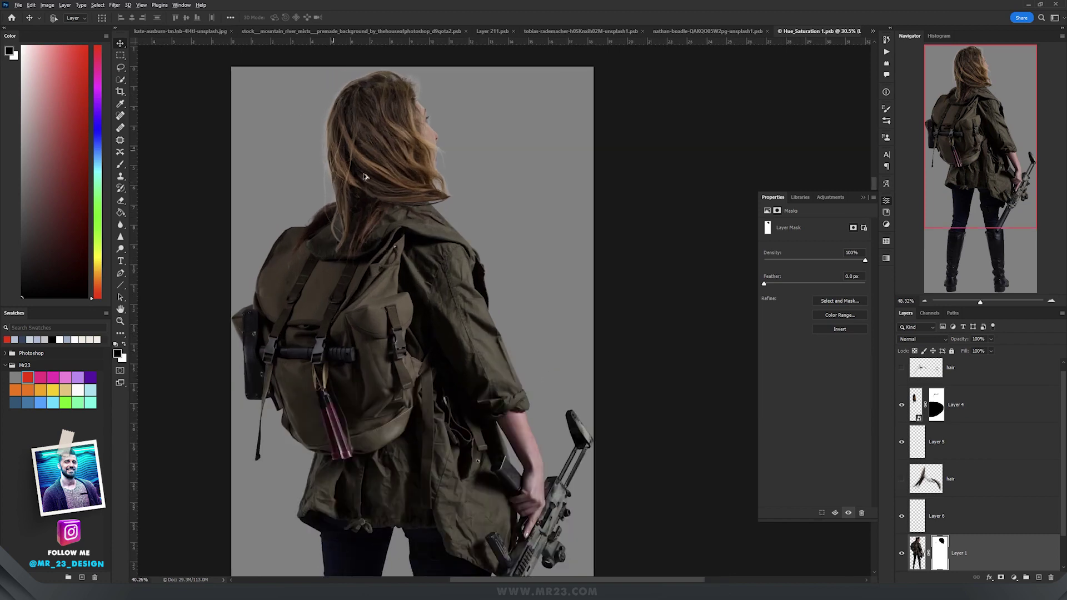
pyautogui.moveTo(389, 170); pyautogui.dragTo(403, 321)
pyautogui.press('b')
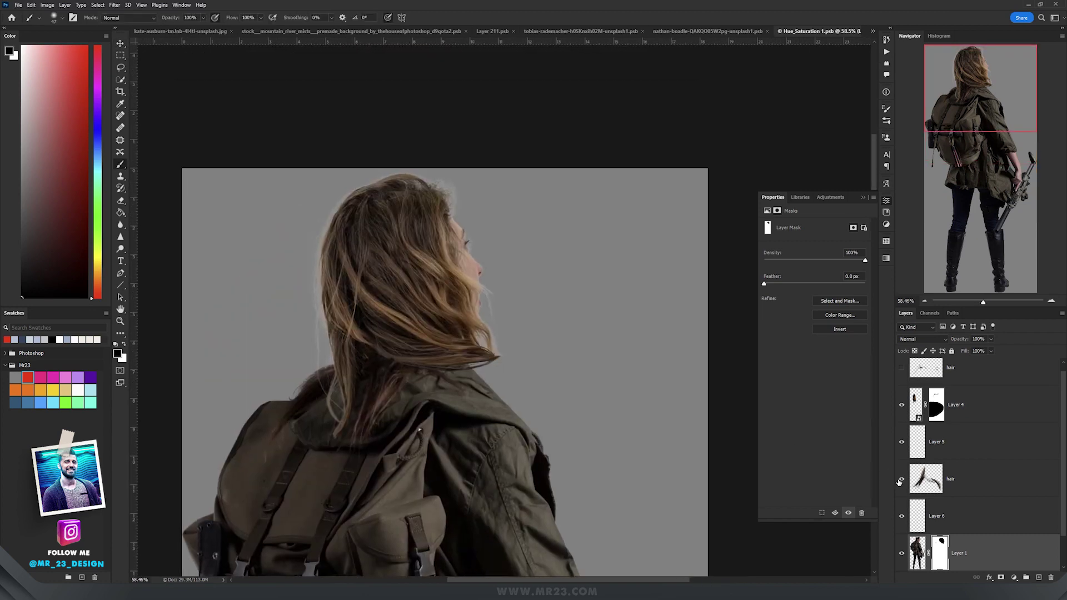
pyautogui.click(901, 479)
pyautogui.click(901, 367)
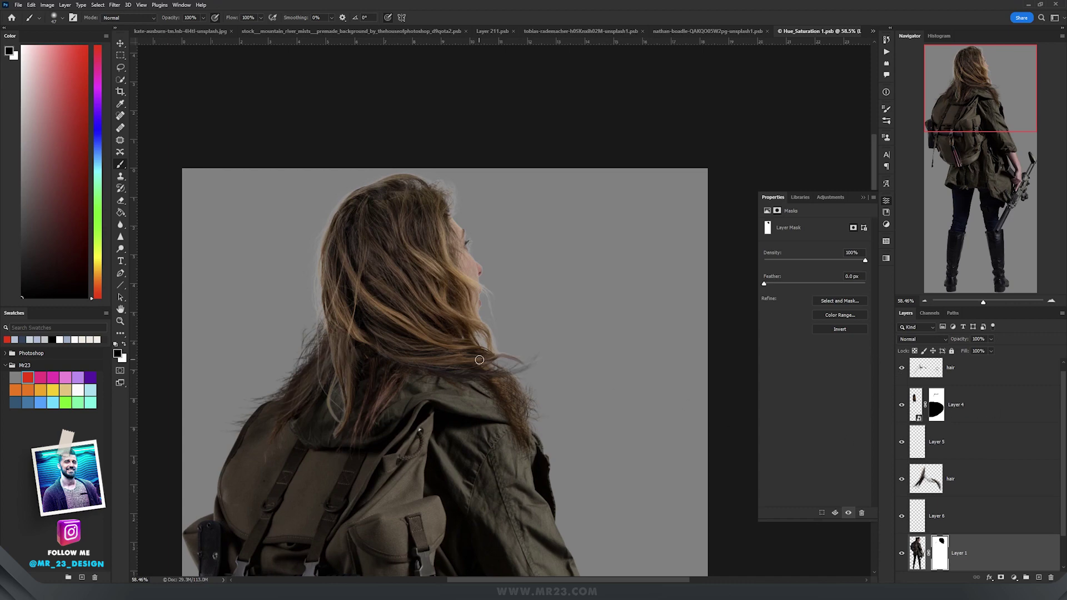
pyautogui.scroll(-3, 481, 361)
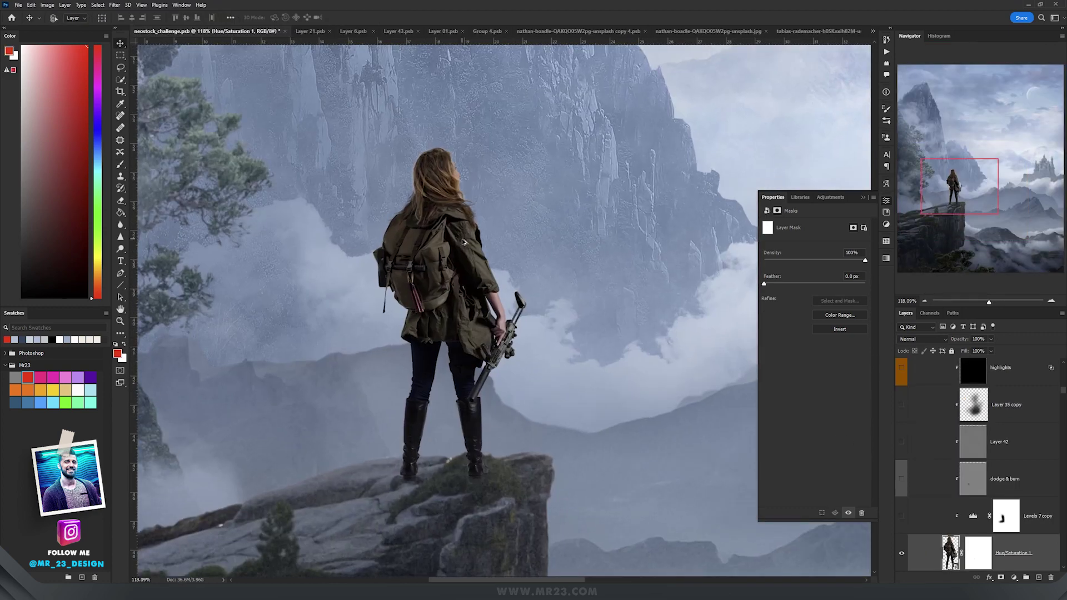
# - Sketch red gaze-direction strokes beside the woman's face on a new layer in the cliff composite, and undo the latest strokes
pyautogui.scroll(4, 464, 242)
pyautogui.scroll(-4, 467, 244)
pyautogui.scroll(-3, 467, 243)
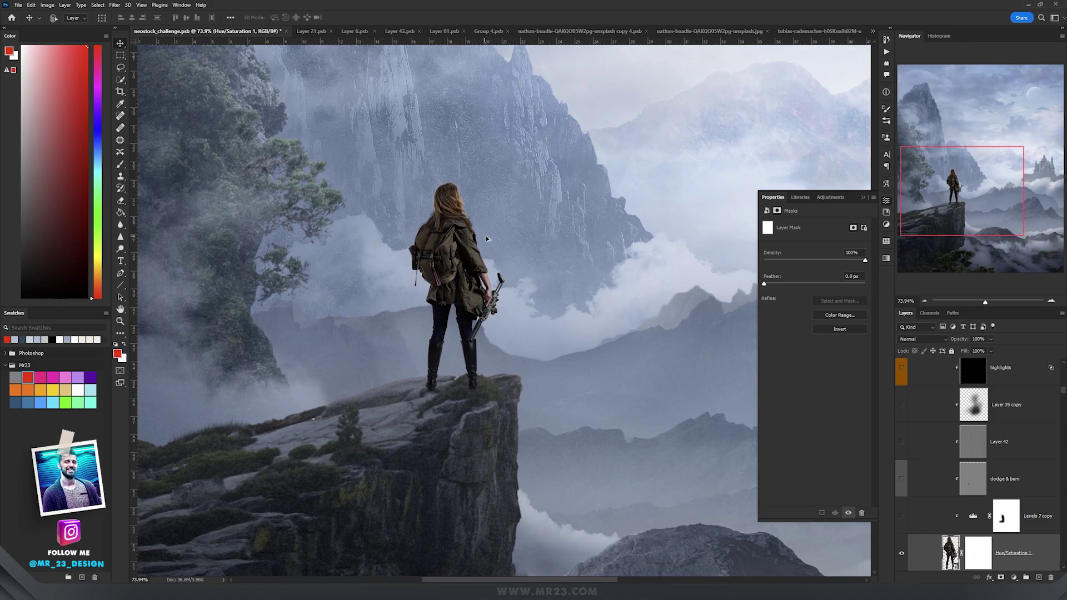
pyautogui.scroll(-3, 485, 240)
pyautogui.scroll(3, 486, 240)
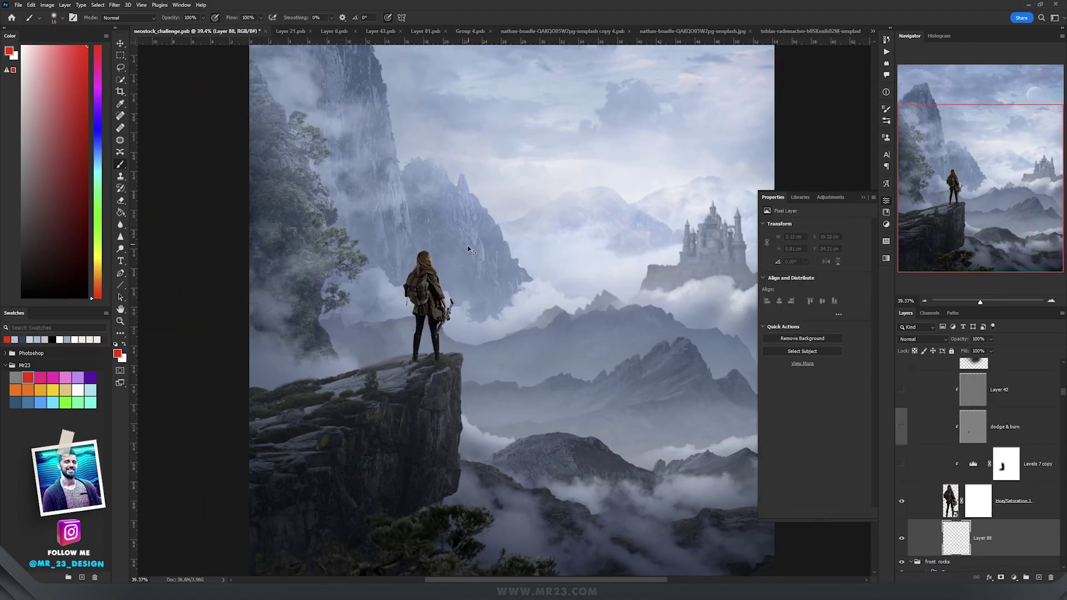
pyautogui.scroll(2, 473, 249)
pyautogui.scroll(3, 443, 258)
pyautogui.moveTo(436, 245)
pyautogui.mouseDown()
pyautogui.moveTo(486, 212)
pyautogui.moveTo(503, 228)
pyautogui.mouseUp()
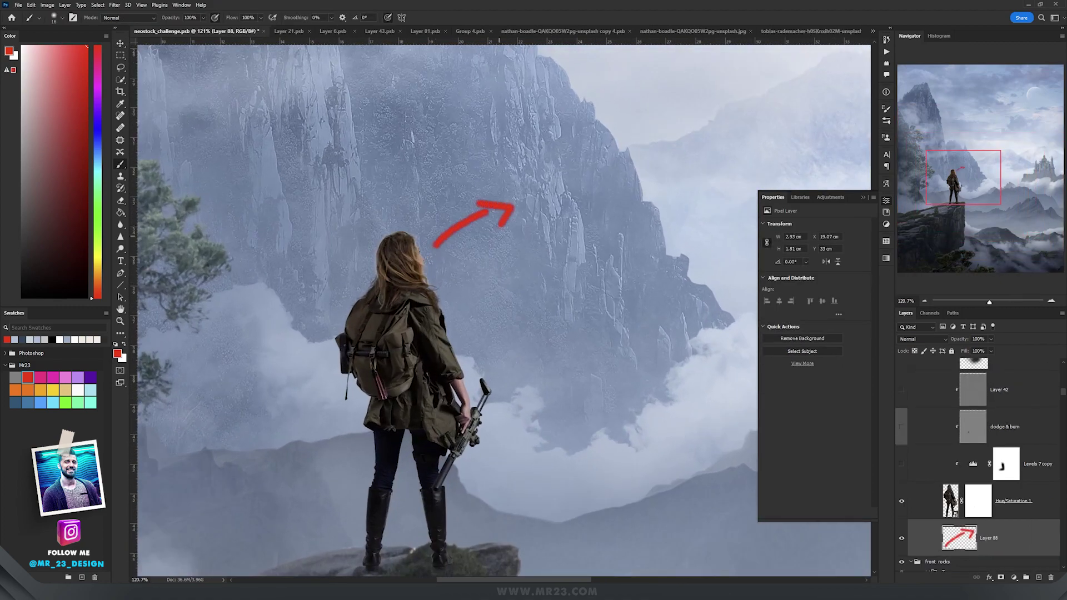
pyautogui.scroll(-3, 493, 226)
pyautogui.moveTo(509, 286); pyautogui.dragTo(492, 325)
pyautogui.hotkey('ctrl', 'z')
pyautogui.hotkey('ctrl', 'z')
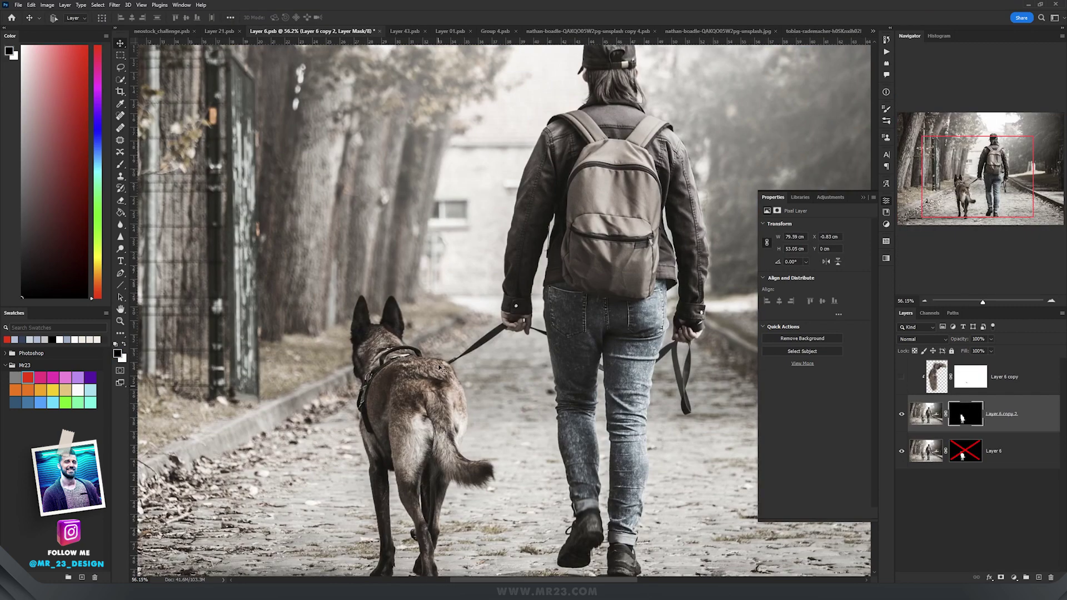
# - Hide the original street photo to isolate the masked dog, and show the clipped Layer 6 copy above it
pyautogui.moveTo(440, 369); pyautogui.dragTo(449, 296)
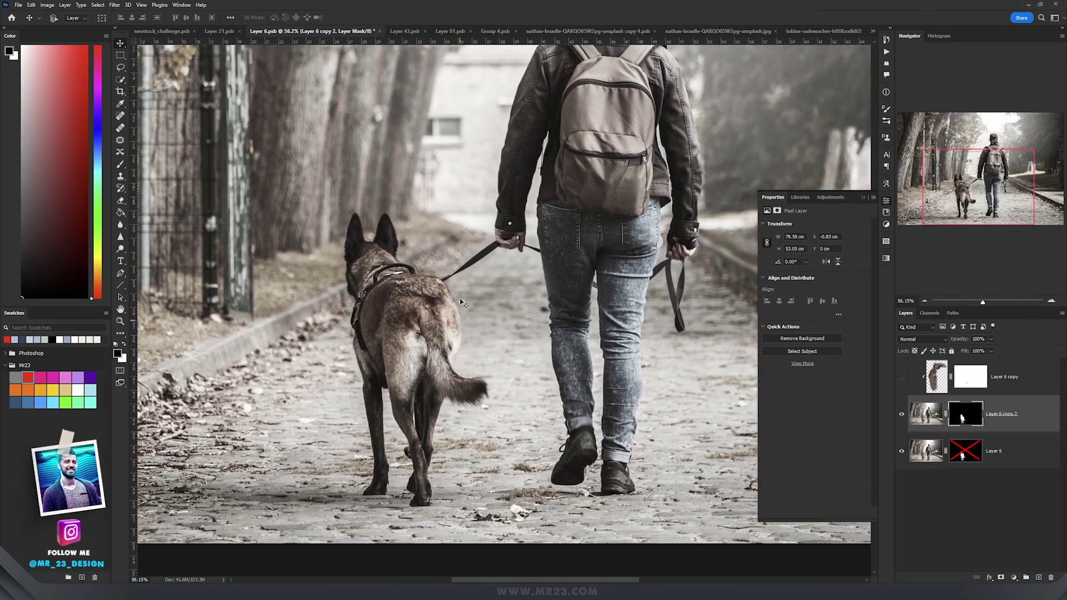
pyautogui.moveTo(517, 245); pyautogui.dragTo(502, 272)
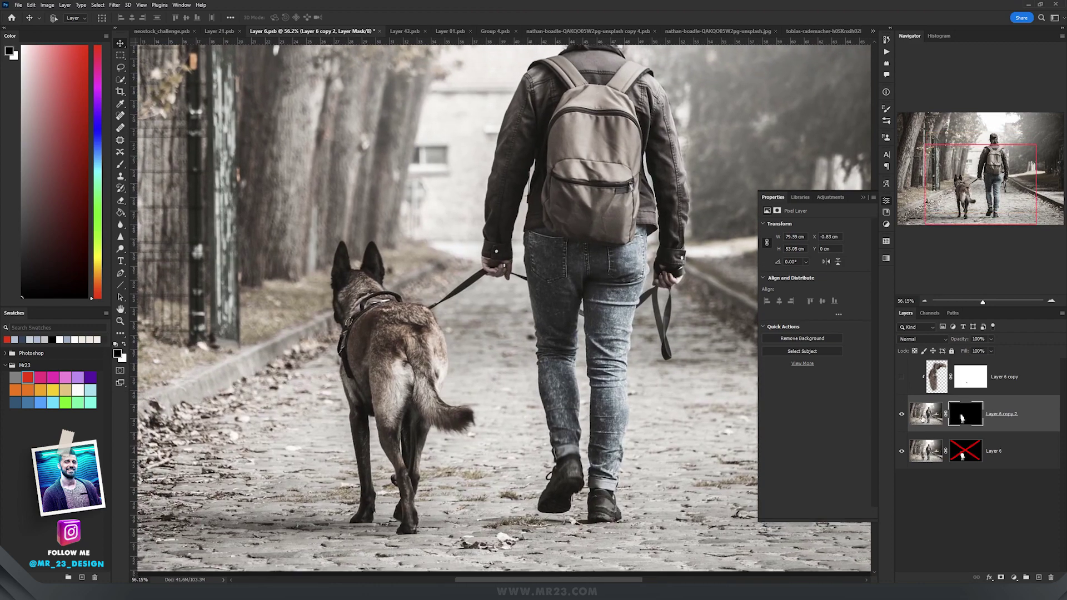
pyautogui.click(902, 451)
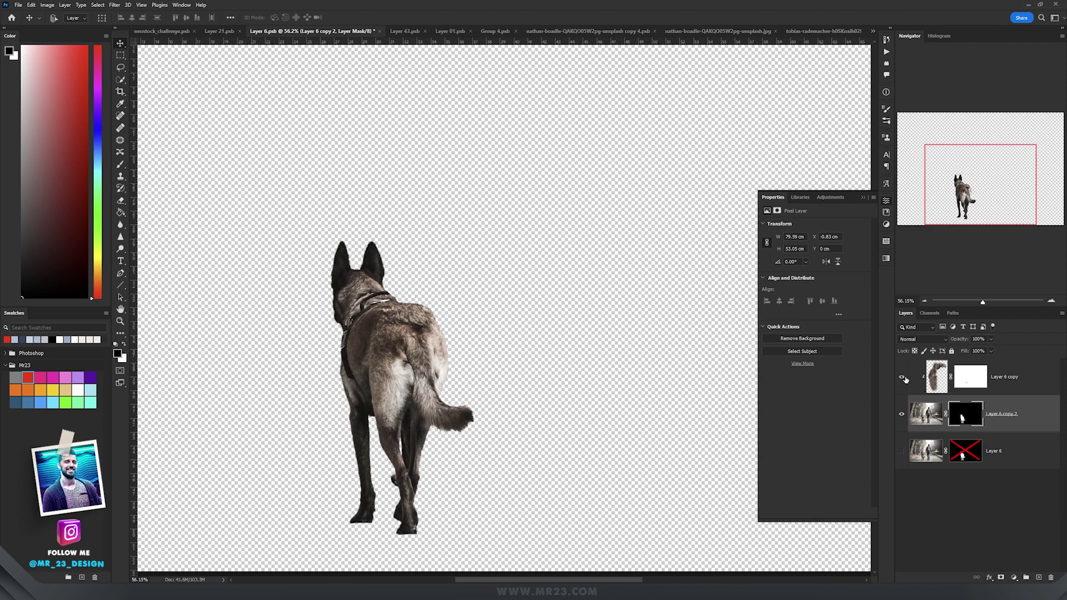
pyautogui.scroll(3, 350, 312)
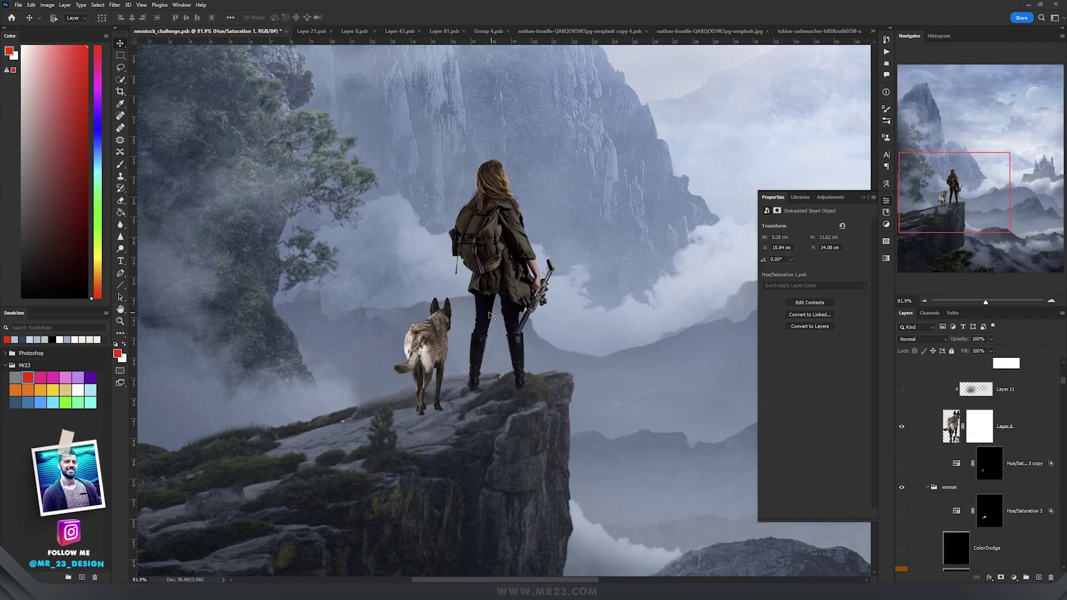
# - Show the woman's clipped Levels 7 copy, dodge & burn and Layer 42 layers in the cliff composite
pyautogui.scroll(3, 490, 317)
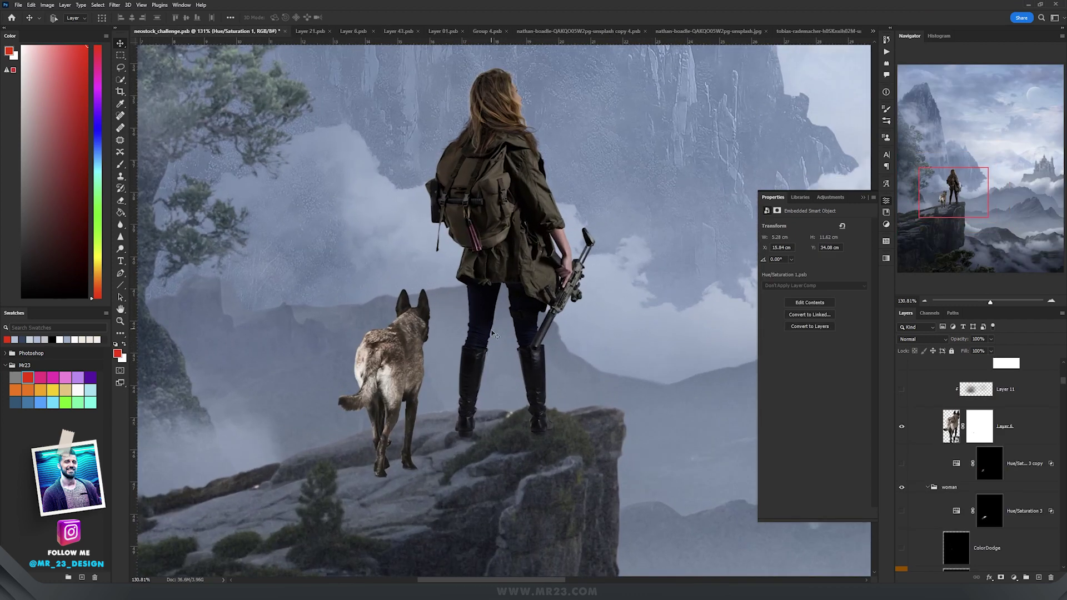
pyautogui.scroll(-5, 987, 443)
pyautogui.moveTo(901, 466); pyautogui.dragTo(901, 428)
pyautogui.scroll(3, 971, 474)
pyautogui.click(901, 474)
pyautogui.scroll(-4, 472, 322)
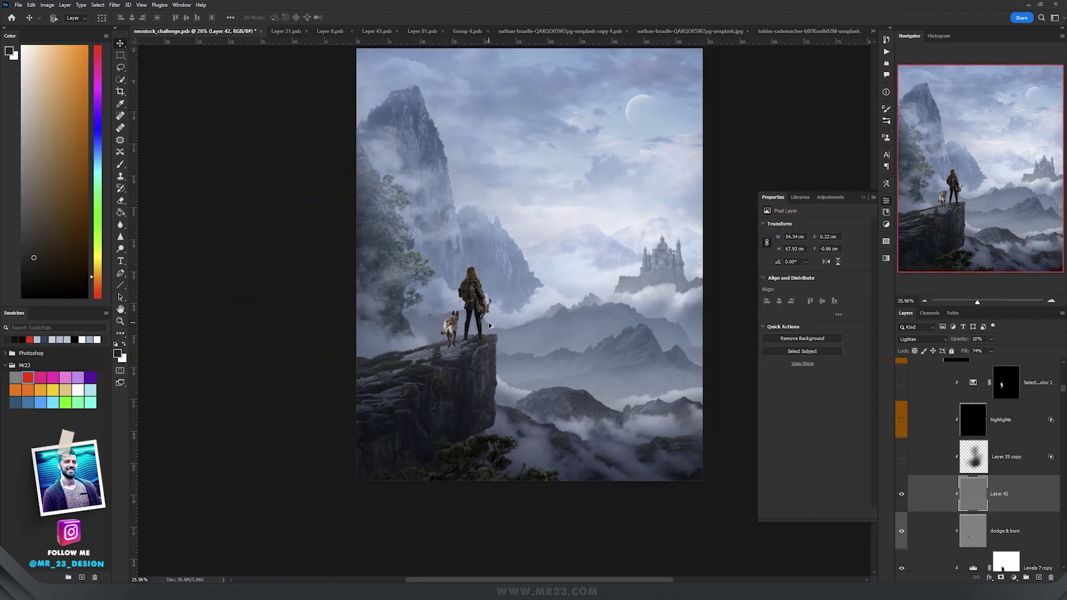
# - Add a new clipped layer above Layer 42 and set its blending mode to Lighten
pyautogui.scroll(16, 473, 322)
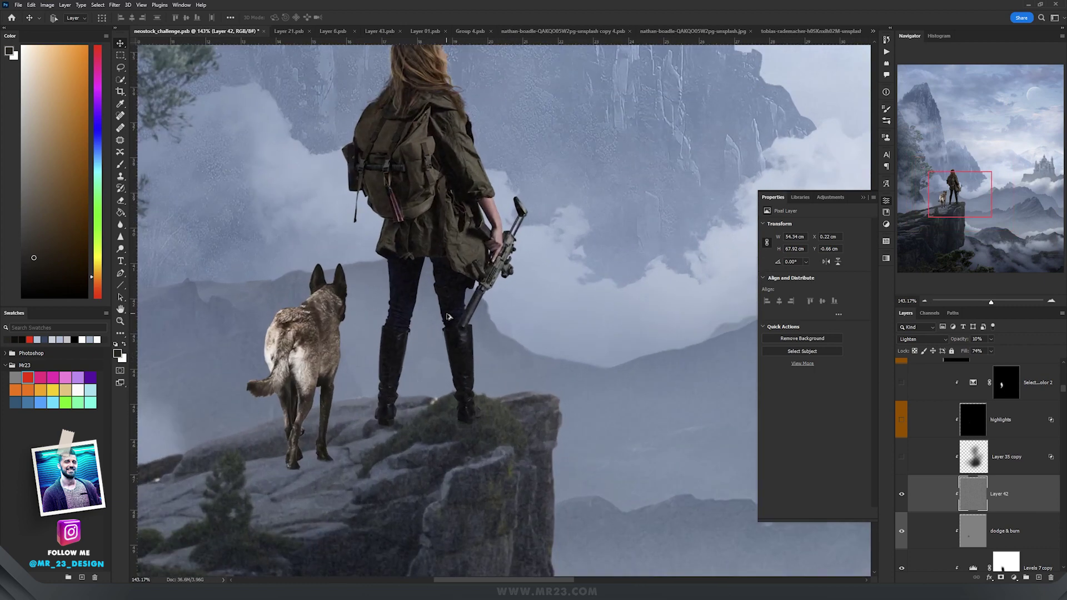
pyautogui.moveTo(452, 318); pyautogui.dragTo(483, 391)
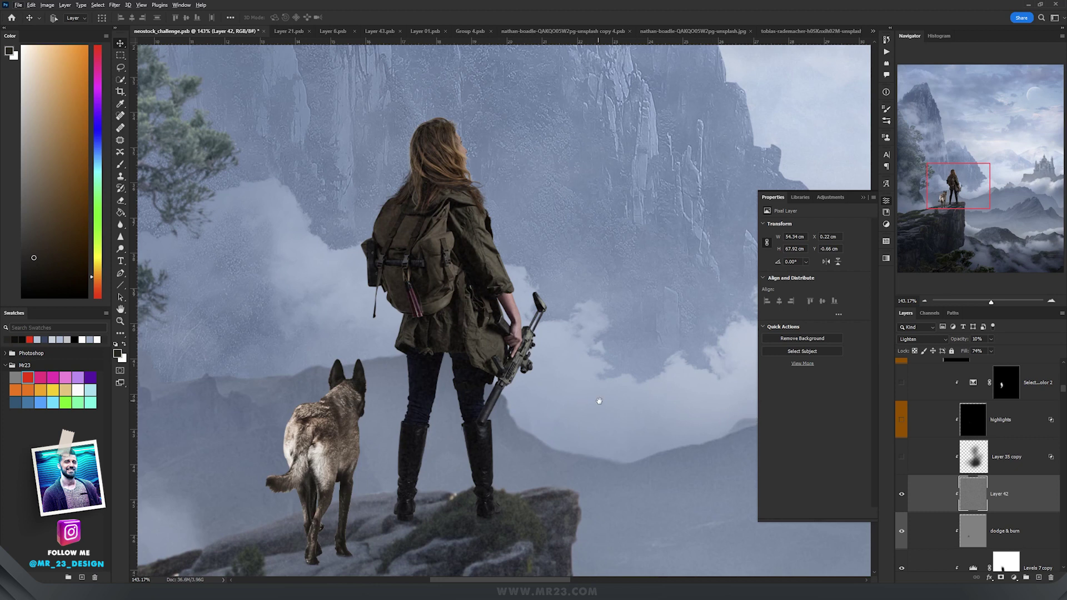
pyautogui.moveTo(592, 401); pyautogui.dragTo(560, 376)
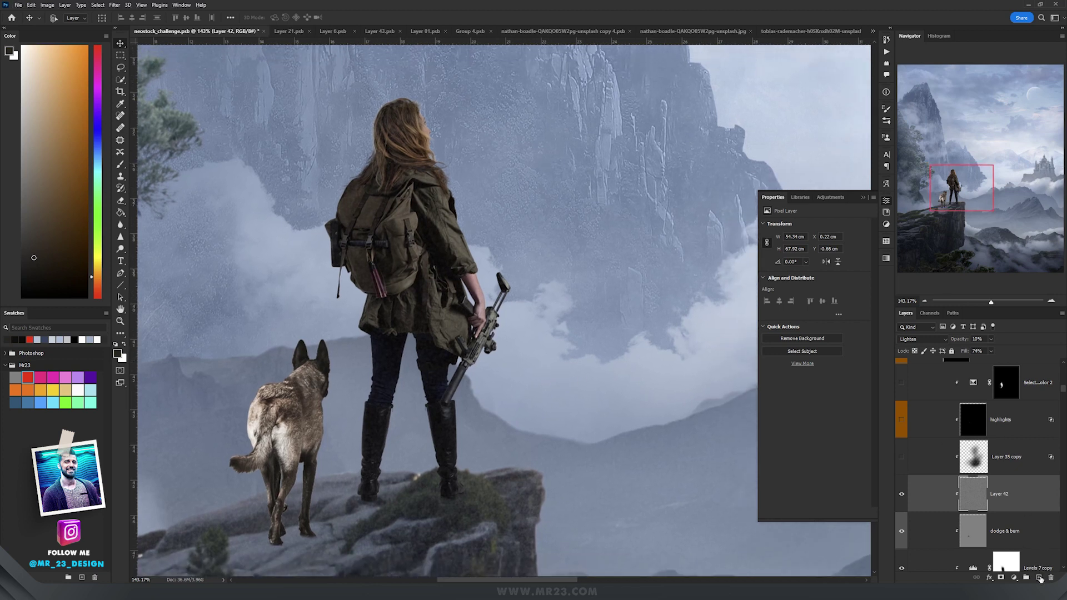
pyautogui.click(1039, 578)
pyautogui.click(919, 338)
pyautogui.click(906, 411)
# - Sample the trousers' dark tone, pick a slightly lighter blue and brush it over the darkest parts of the woman's trousers, boots, jacket and backpack
pyautogui.press('b')
pyautogui.keyDown('alt'); pyautogui.click(381, 375); pyautogui.keyUp('alt')
pyautogui.keyDown('alt'); pyautogui.click(382, 378); pyautogui.keyUp('alt')
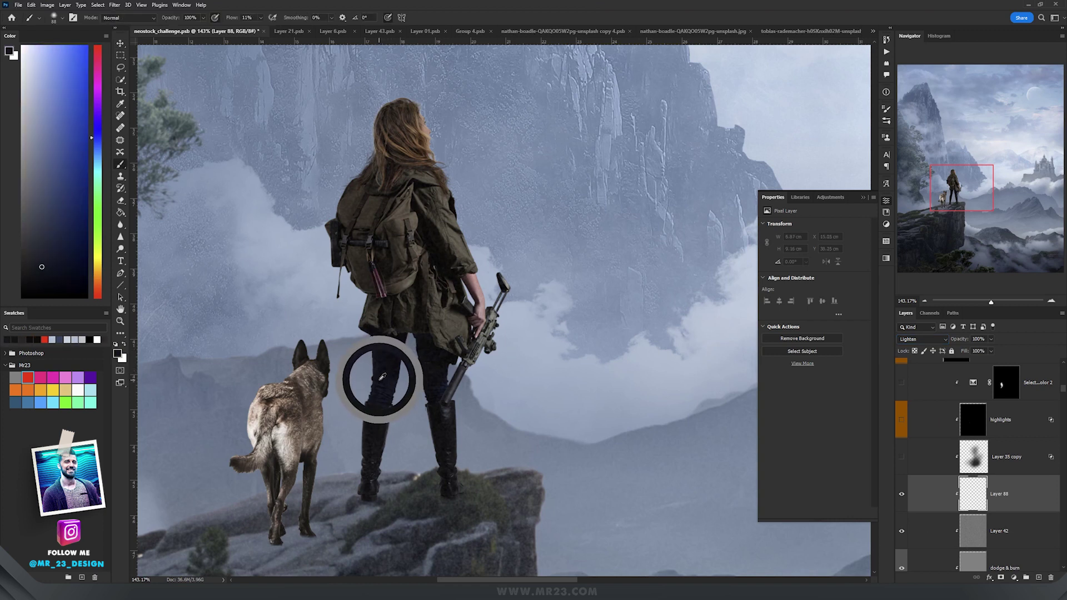
pyautogui.click(38, 259)
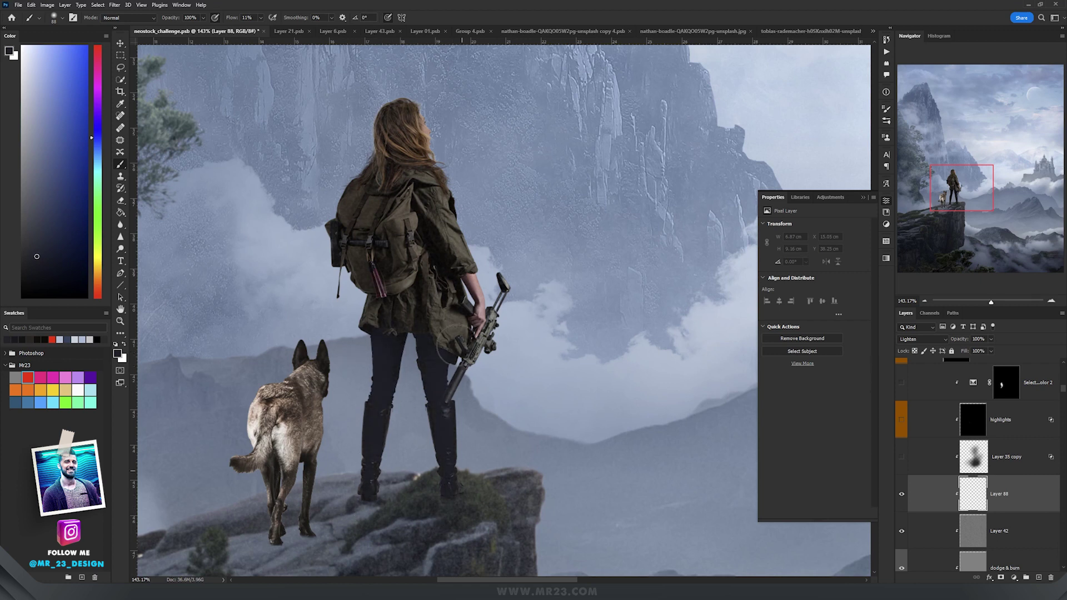
pyautogui.moveTo(434, 248); pyautogui.dragTo(440, 203)
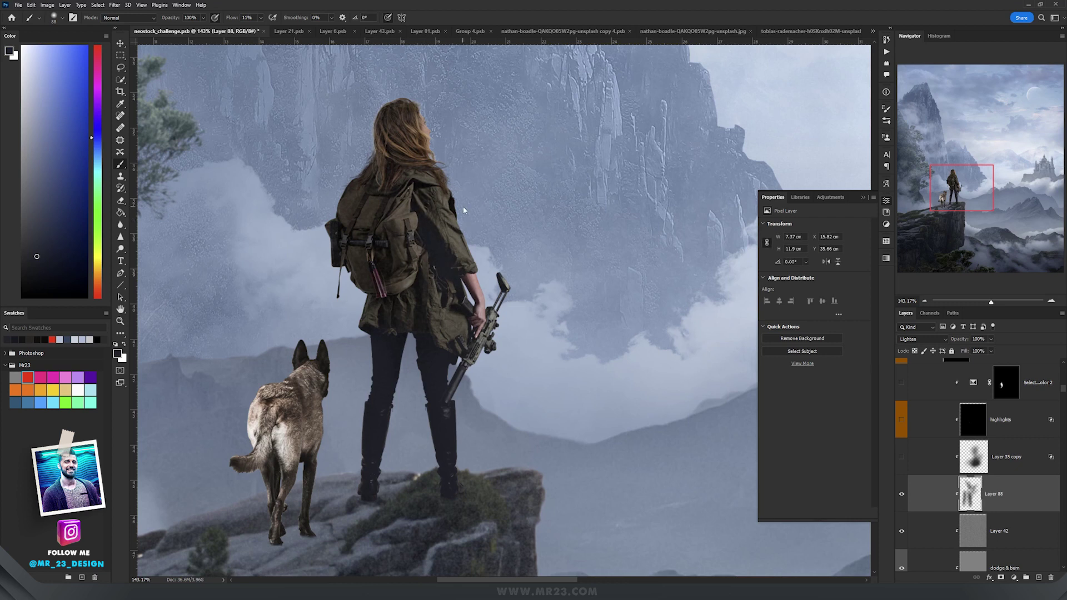
pyautogui.moveTo(347, 292)
pyautogui.mouseDown()
pyautogui.moveTo(390, 231)
pyautogui.moveTo(403, 181)
pyautogui.moveTo(475, 191)
pyautogui.moveTo(425, 217)
pyautogui.mouseUp()
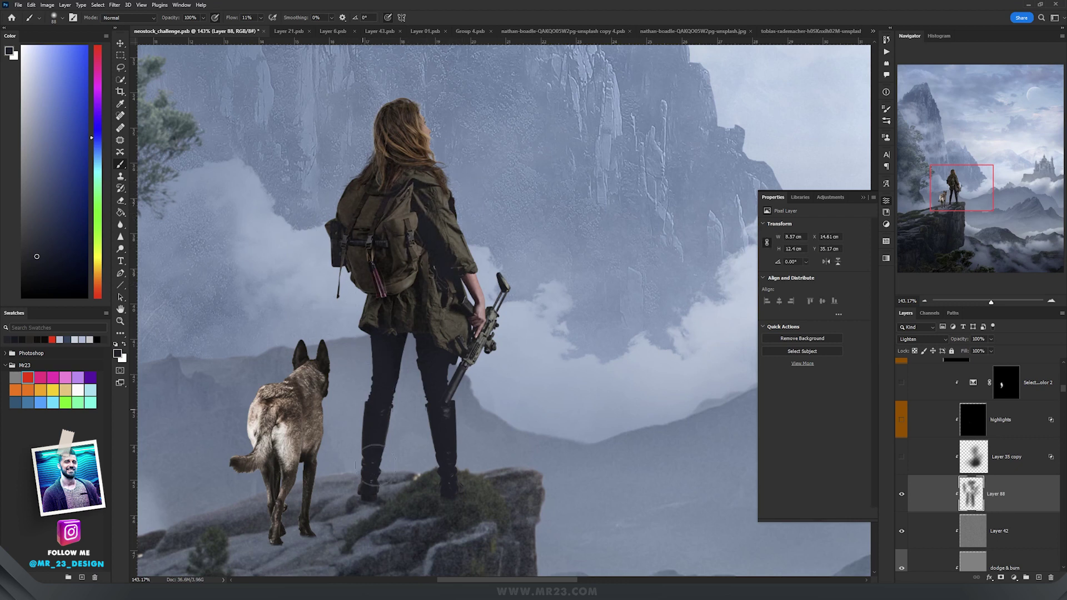
pyautogui.hotkey('ctrl', '0')
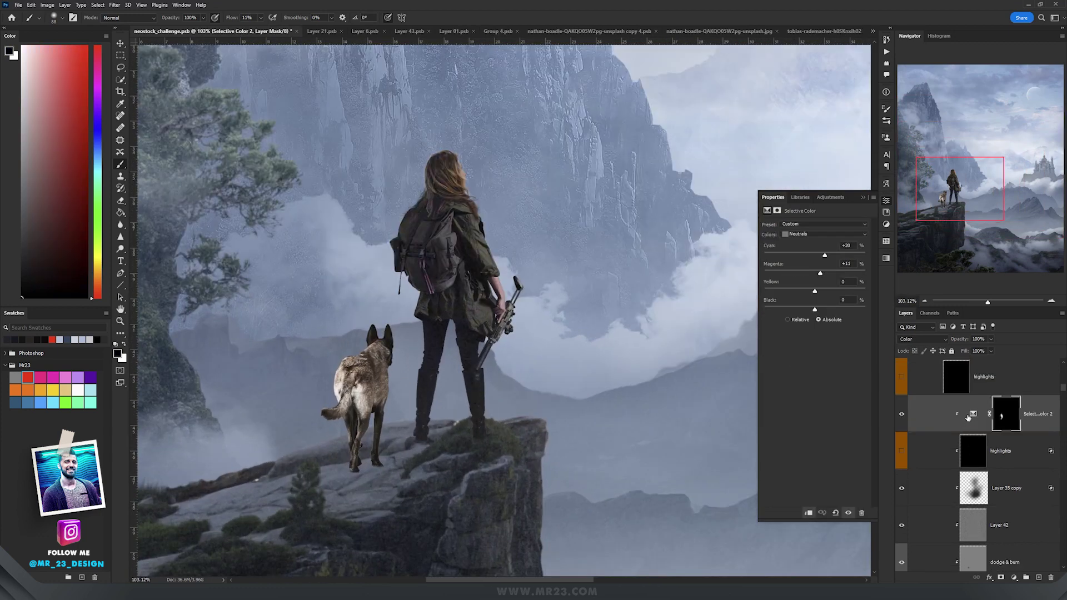
# - Review the Neutrals settings of the Selective Color adjustment clipped to the woman
pyautogui.click(972, 416)
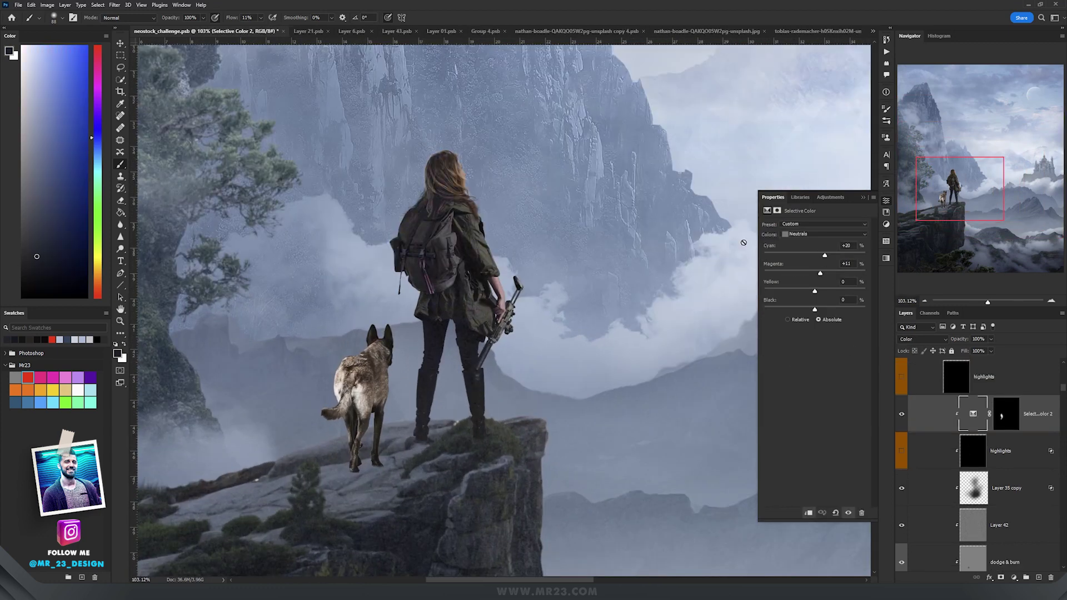
pyautogui.moveTo(500, 244); pyautogui.dragTo(491, 284)
pyautogui.press('v')
# - Compare the woman's upper body with and without the clipped highlights layer, and leave that layer hidden
pyautogui.scroll(5, 506, 240)
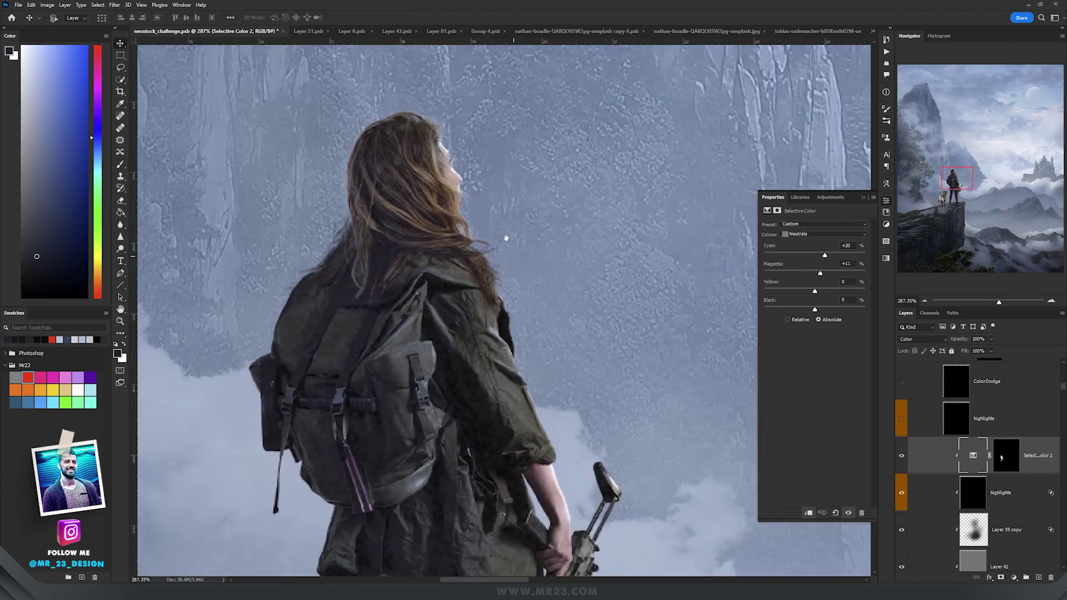
pyautogui.click(902, 493)
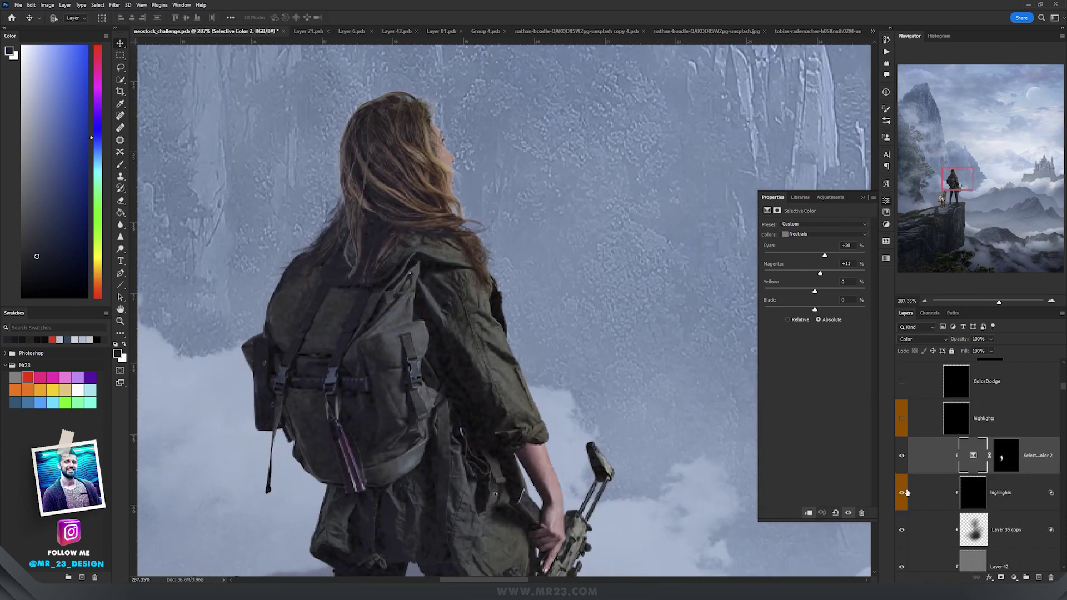
pyautogui.click(905, 491)
pyautogui.click(999, 503)
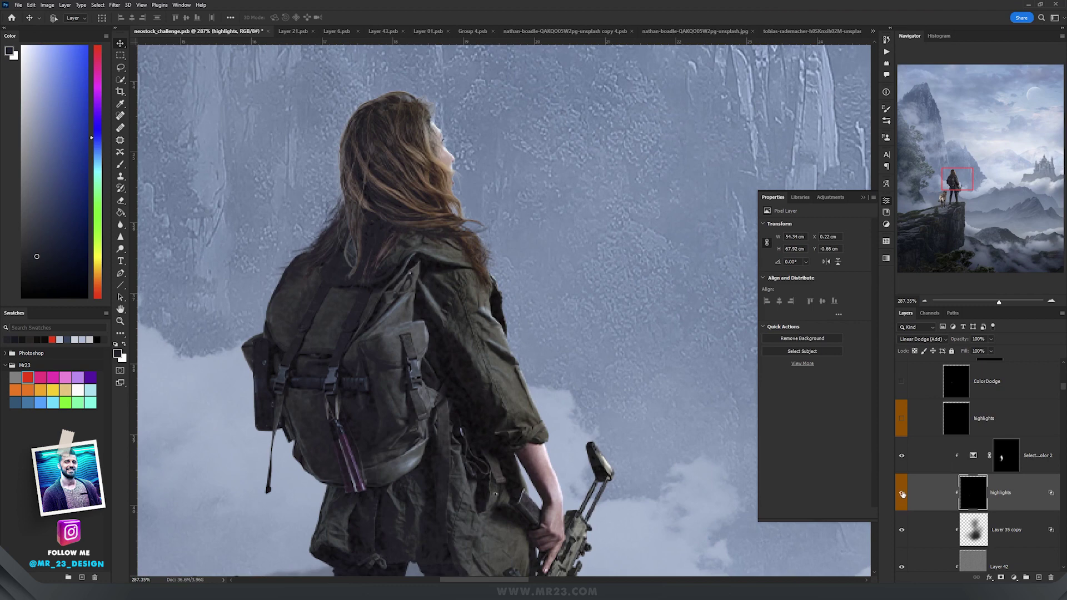
pyautogui.click(902, 493)
# - Add a new layer clipped to the woman above the hidden highlights layer and fill it with black
pyautogui.click(1038, 578)
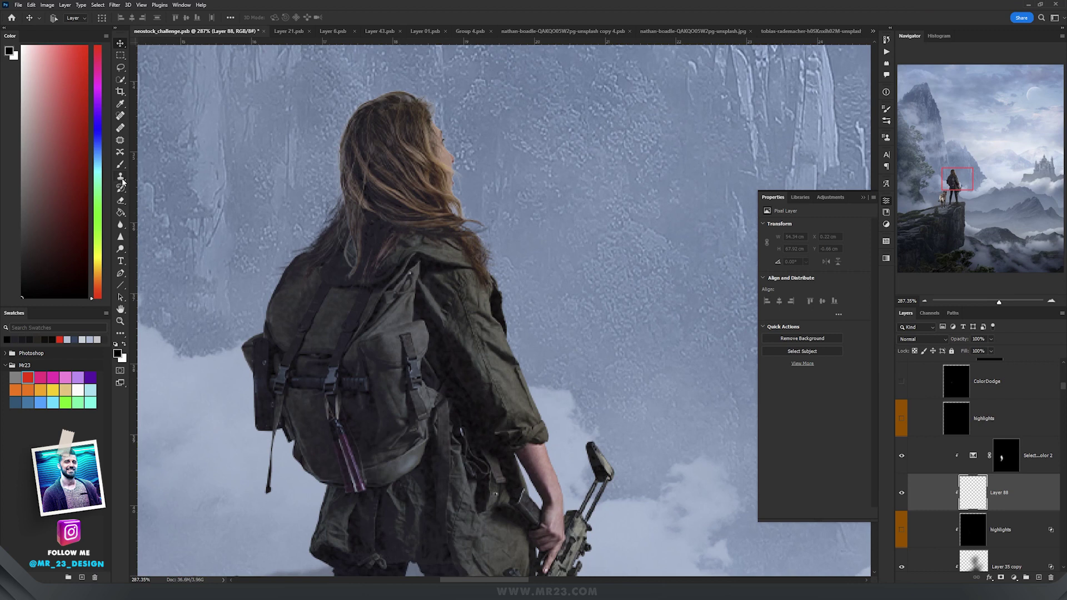
pyautogui.click(121, 213)
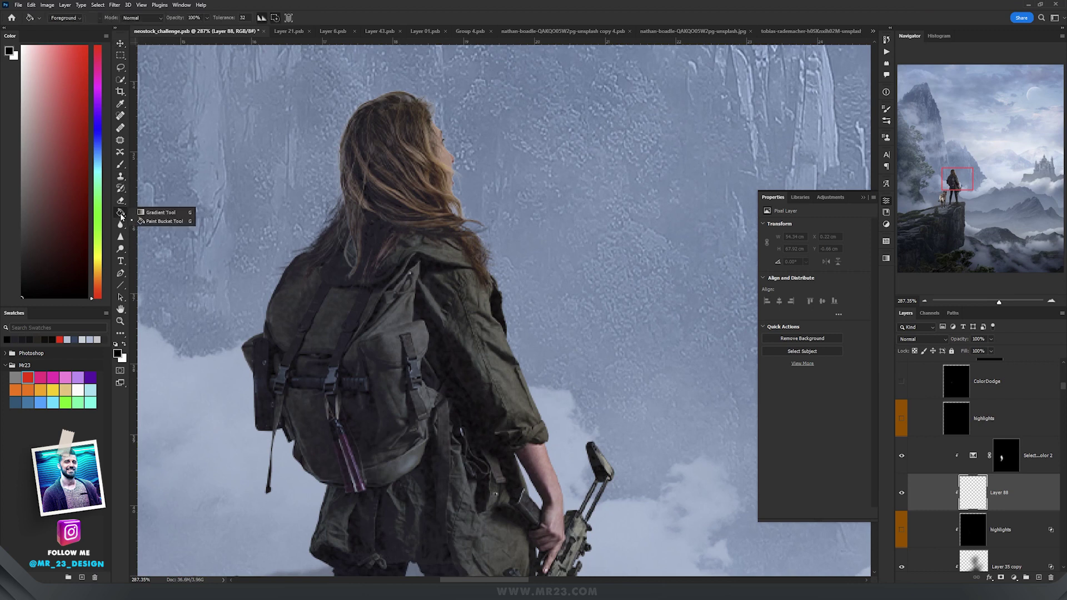
pyautogui.click(350, 229)
pyautogui.scroll(-5, 516, 337)
pyautogui.moveTo(516, 338)
pyautogui.mouseDown()
pyautogui.moveTo(500, 269)
pyautogui.moveTo(486, 330)
pyautogui.mouseUp()
pyautogui.press('v')
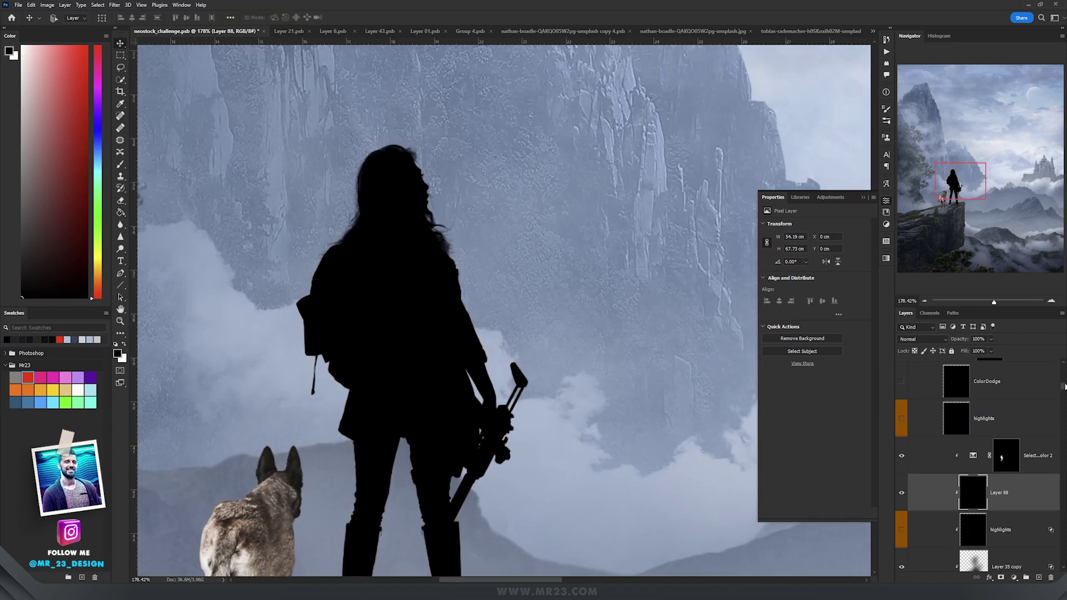
# - Set the black-filled layer's blending mode to Linear Dodge (Add) and ready the Brush tool
pyautogui.click(926, 337)
pyautogui.click(920, 434)
pyautogui.press('b')
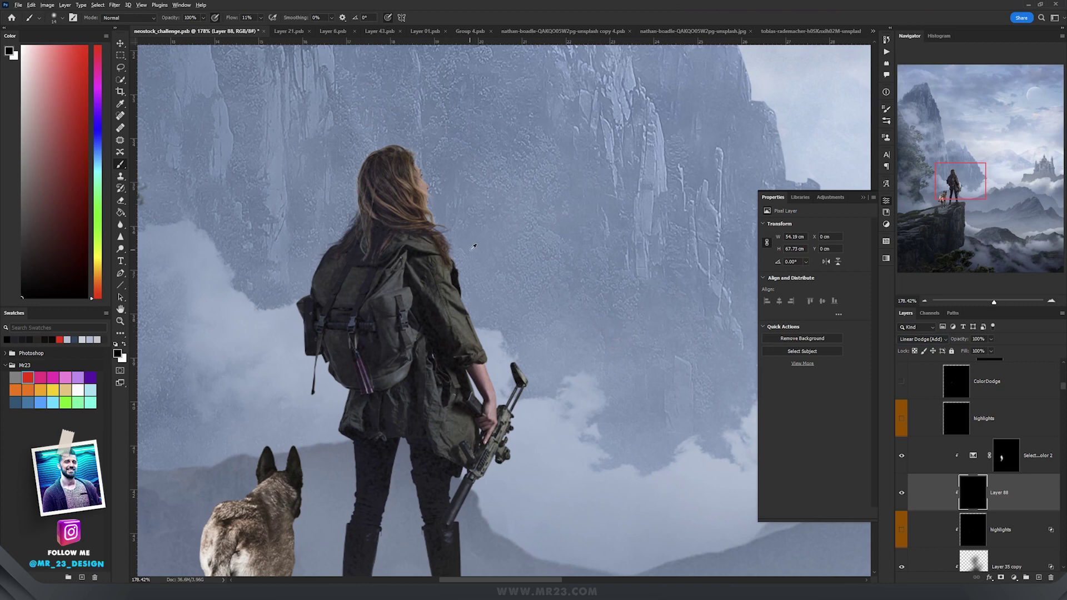
# - Sample a pale blue from the misty background and paint rim light along the woman's hair, shoulder and sleeve
pyautogui.scroll(5, 474, 246)
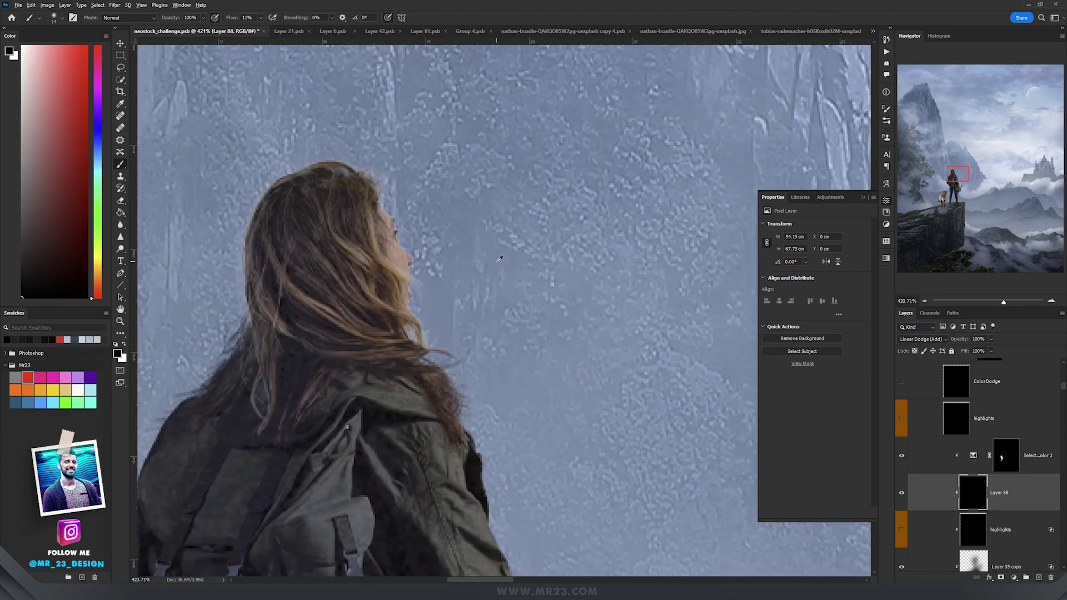
pyautogui.keyDown('alt'); pyautogui.click(585, 167); pyautogui.keyUp('alt')
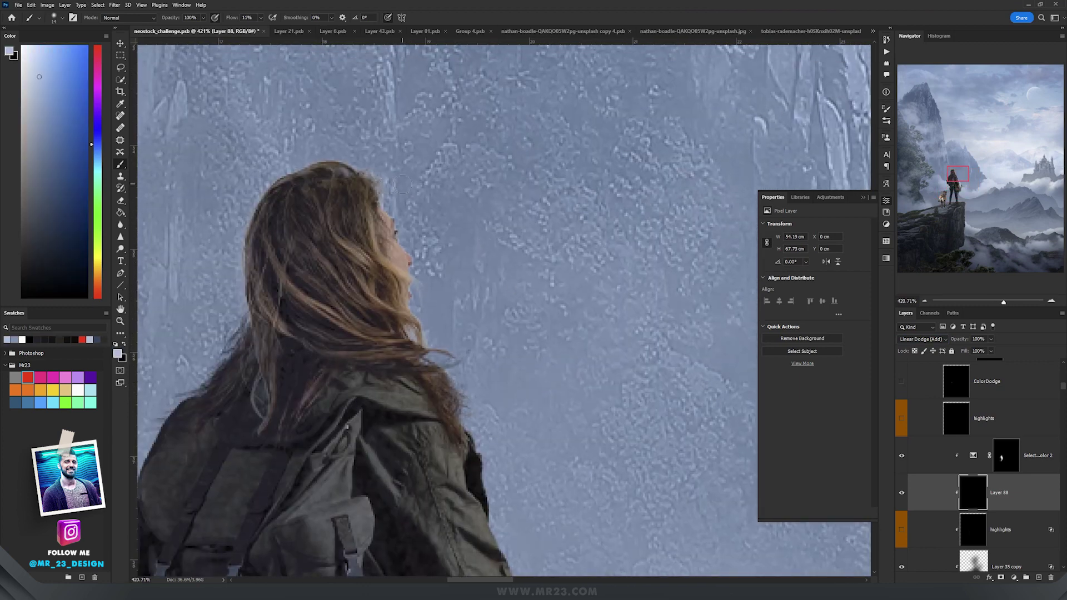
pyautogui.moveTo(371, 175)
pyautogui.mouseDown()
pyautogui.moveTo(460, 368)
pyautogui.moveTo(439, 270)
pyautogui.moveTo(441, 293)
pyautogui.moveTo(395, 306)
pyautogui.moveTo(348, 299)
pyautogui.moveTo(408, 314)
pyautogui.mouseUp()
pyautogui.moveTo(486, 410); pyautogui.dragTo(459, 331)
pyautogui.moveTo(399, 296)
pyautogui.mouseDown()
pyautogui.moveTo(441, 324)
pyautogui.moveTo(444, 354)
pyautogui.moveTo(435, 354)
pyautogui.moveTo(475, 386)
pyautogui.moveTo(420, 352)
pyautogui.moveTo(462, 385)
pyautogui.moveTo(511, 489)
pyautogui.moveTo(484, 418)
pyautogui.mouseUp()
pyautogui.moveTo(457, 385)
pyautogui.mouseDown()
pyautogui.moveTo(480, 438)
pyautogui.moveTo(457, 385)
pyautogui.moveTo(492, 307)
pyautogui.mouseUp()
# - Split the rim-light layer's Blend If shadow slider for the Underlying Layer to 0 / 145
pyautogui.doubleClick(1030, 497)
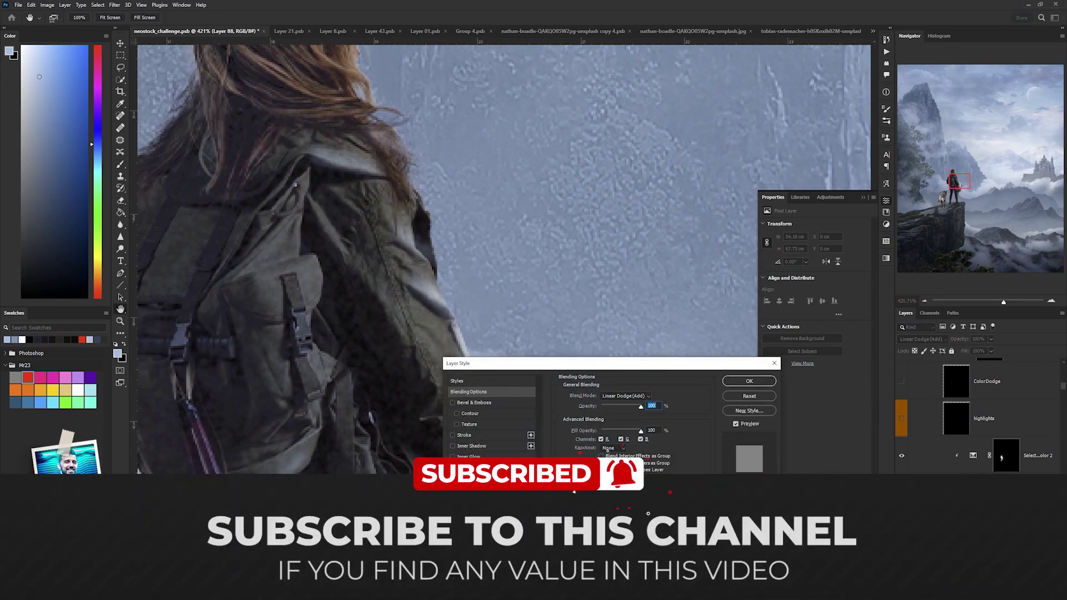
pyautogui.moveTo(562, 540); pyautogui.dragTo(599, 539)
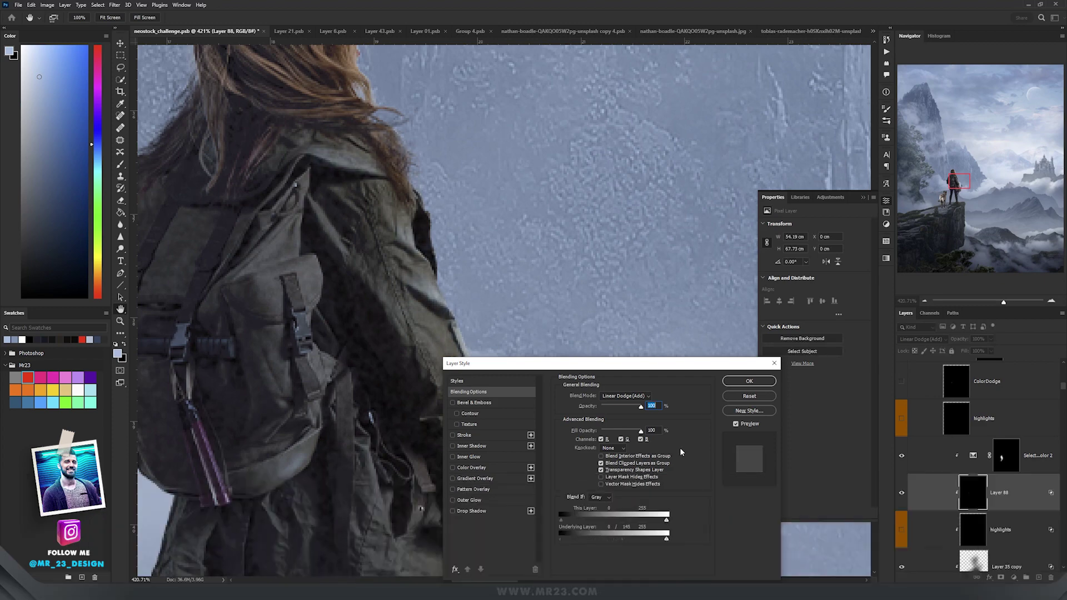
pyautogui.click(749, 381)
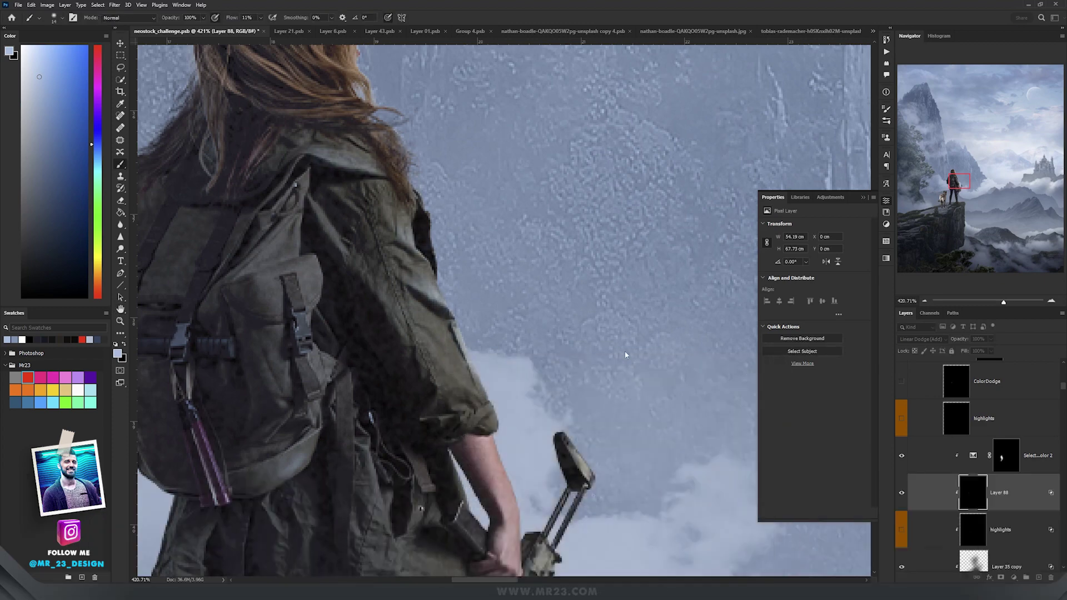
# - Paint more pale blue rim light along the outer edge of the woman's sleeve with a smaller brush
pyautogui.scroll(-2, 527, 328)
pyautogui.scroll(2, 526, 328)
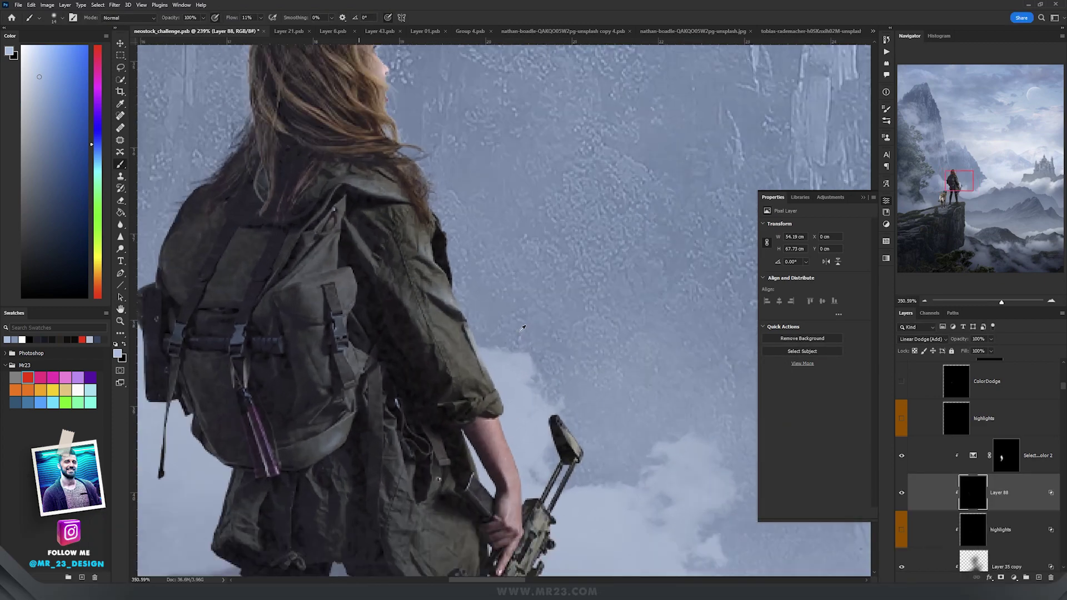
pyautogui.moveTo(482, 325); pyautogui.dragTo(474, 325)
pyautogui.moveTo(467, 329)
pyautogui.mouseDown()
pyautogui.moveTo(454, 340)
pyautogui.moveTo(477, 327)
pyautogui.moveTo(460, 296)
pyautogui.moveTo(478, 386)
pyautogui.mouseUp()
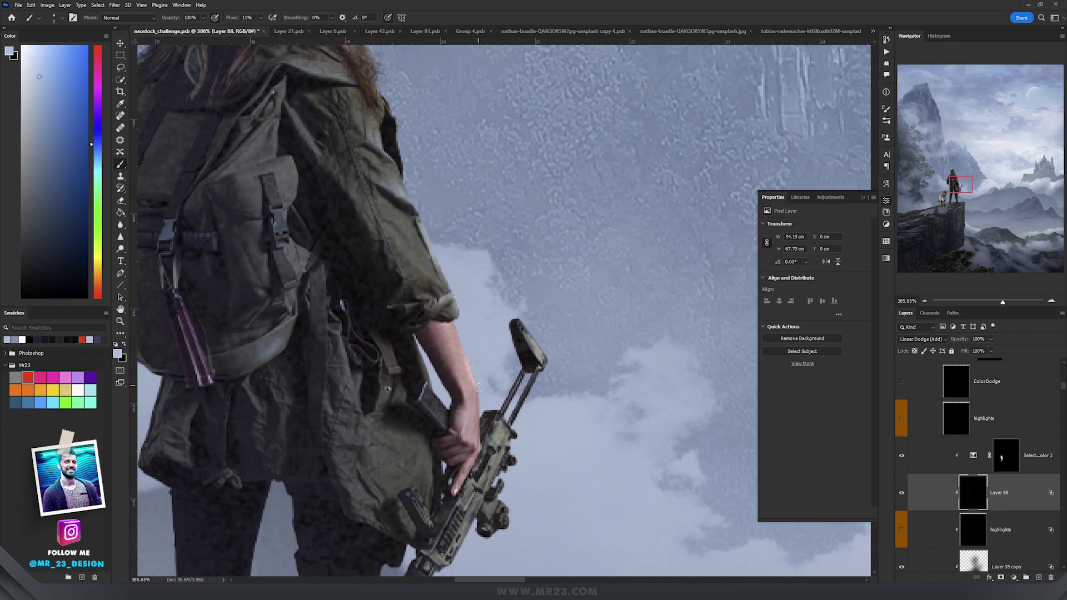
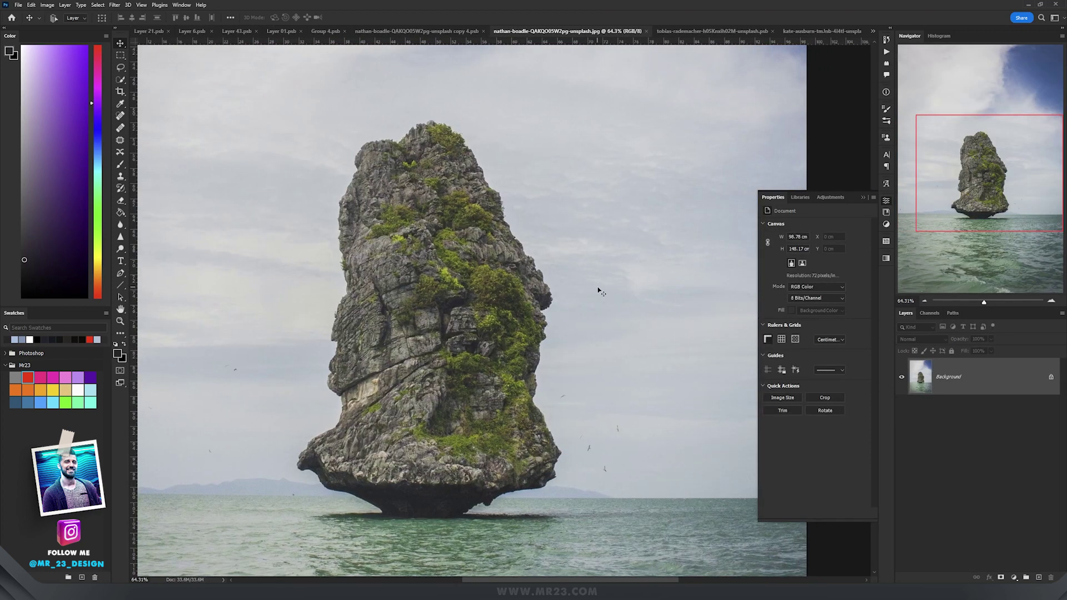
pyautogui.scroll(4, 465, 264)
pyautogui.scroll(-4, 464, 264)
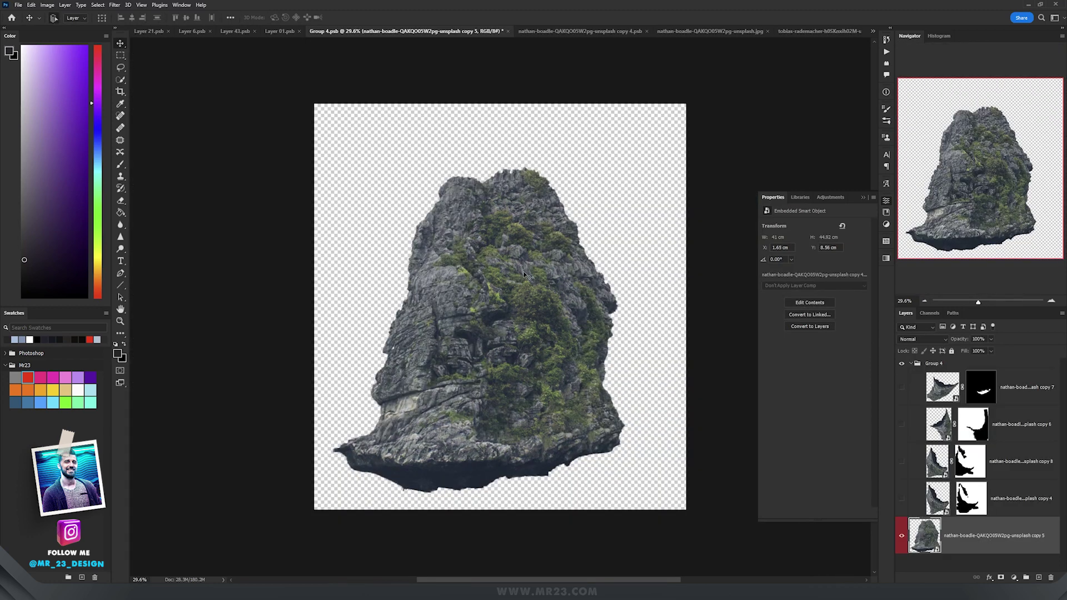
# - Flip the cut-out rock smart object (copy 5) in the Group 4 document vertically
pyautogui.hotkey('ctrl', 't')
pyautogui.rightClick(521, 270)
pyautogui.click(555, 429)
pyautogui.press('Return')
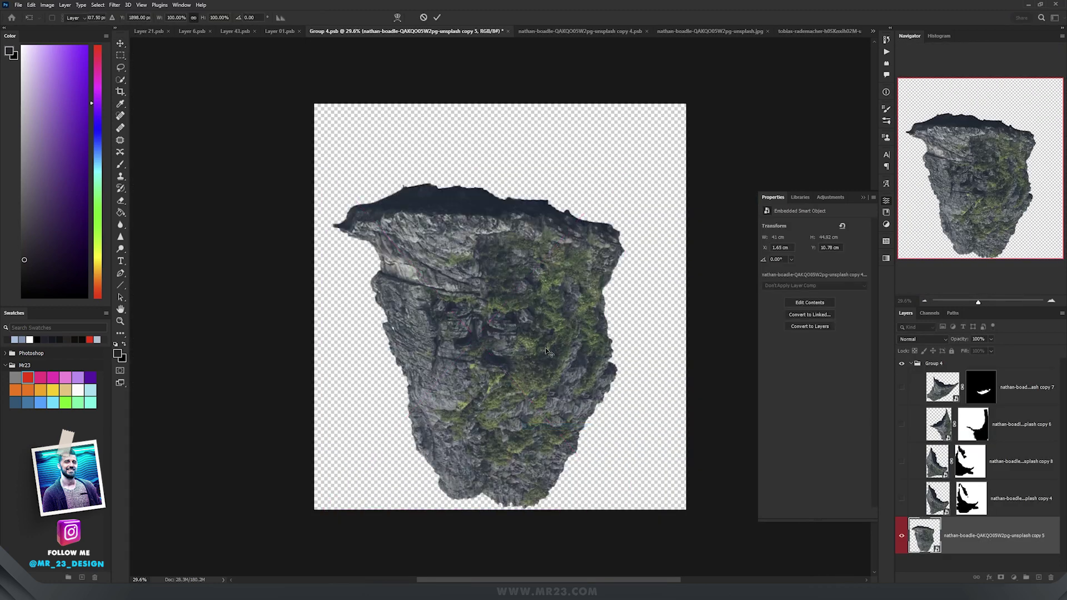
# - Try to warp the flipped rock into a curved crescent piece with a hollow upper edge
pyautogui.hotkey('ctrl', 't')
pyautogui.rightClick(519, 275)
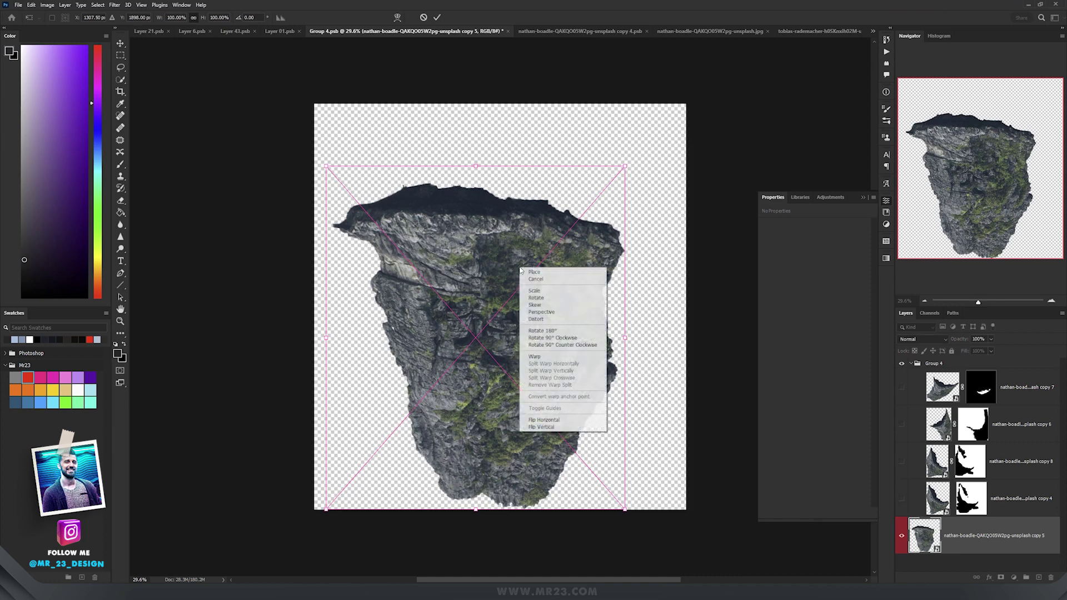
pyautogui.click(544, 357)
pyautogui.moveTo(549, 257); pyautogui.dragTo(478, 354)
pyautogui.moveTo(579, 317); pyautogui.dragTo(614, 322)
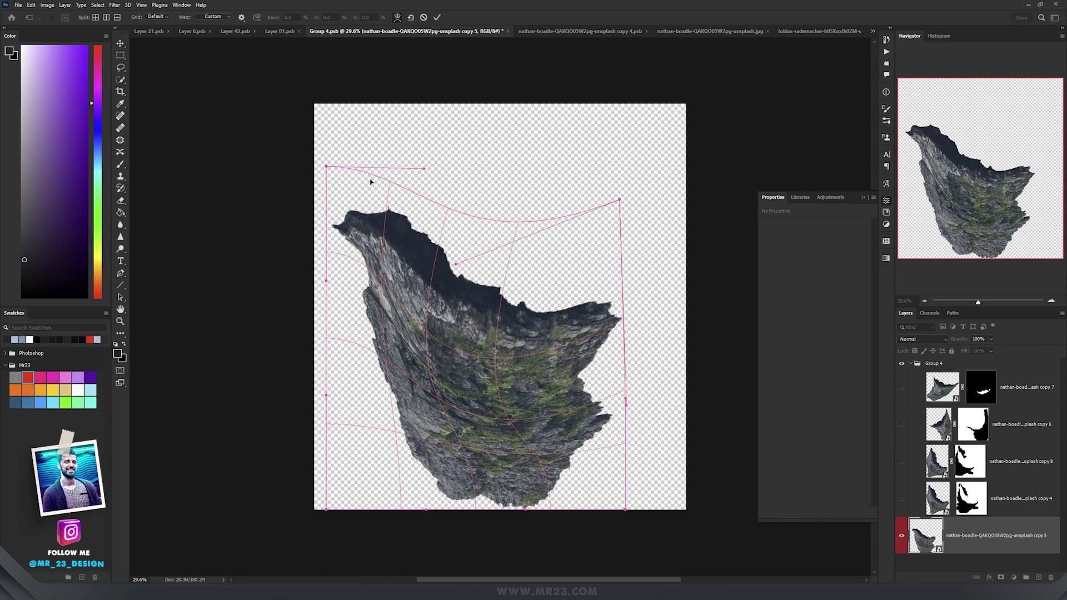
pyautogui.moveTo(326, 166); pyautogui.dragTo(332, 105)
pyautogui.moveTo(424, 168); pyautogui.dragTo(419, 194)
pyautogui.moveTo(381, 289); pyautogui.dragTo(337, 302)
pyautogui.moveTo(497, 327); pyautogui.dragTo(496, 334)
pyautogui.moveTo(556, 448); pyautogui.dragTo(525, 435)
pyautogui.moveTo(457, 488); pyautogui.dragTo(424, 443)
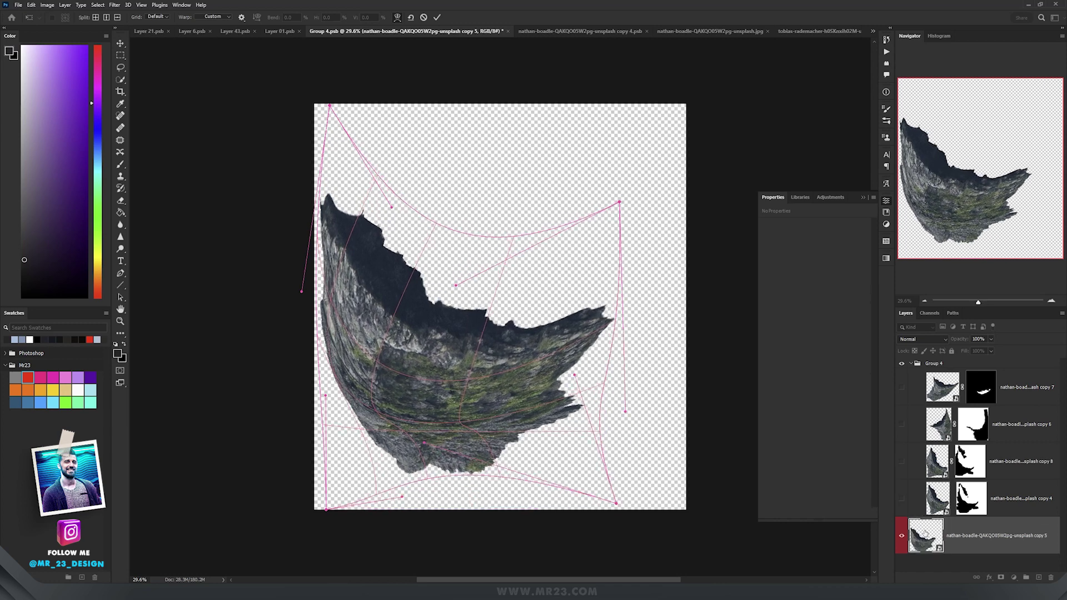
pyautogui.press('Return')
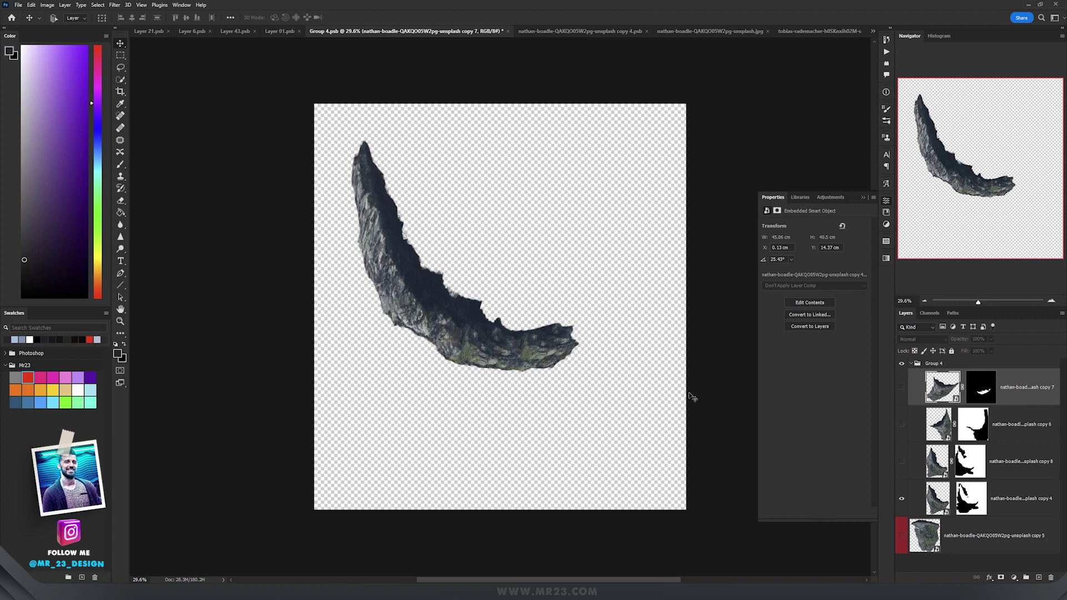
# - Show the copy 8 rock piece and compare the copy 4 and copy 8 pieces with and without their masks
pyautogui.keyDown('shift'); pyautogui.click(971, 498); pyautogui.keyUp('shift')
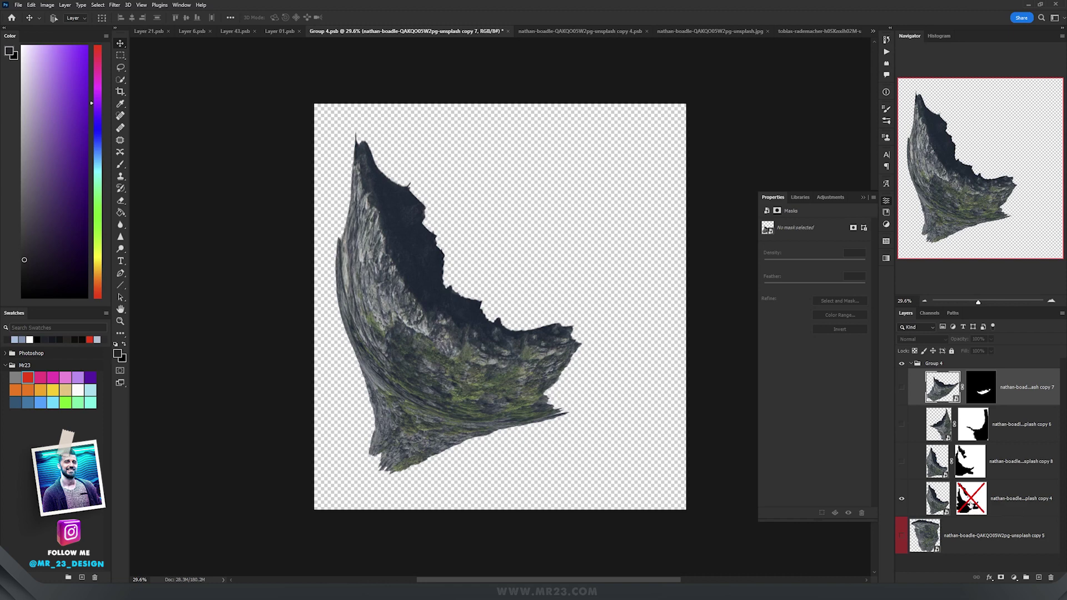
pyautogui.keyDown('shift'); pyautogui.click(971, 498); pyautogui.keyUp('shift')
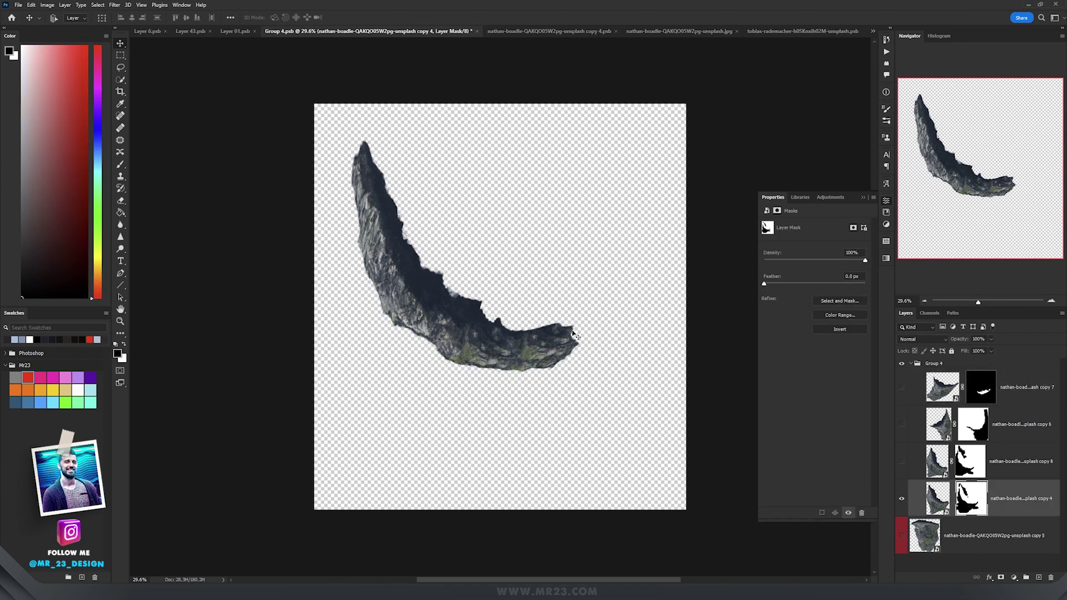
pyautogui.click(910, 468)
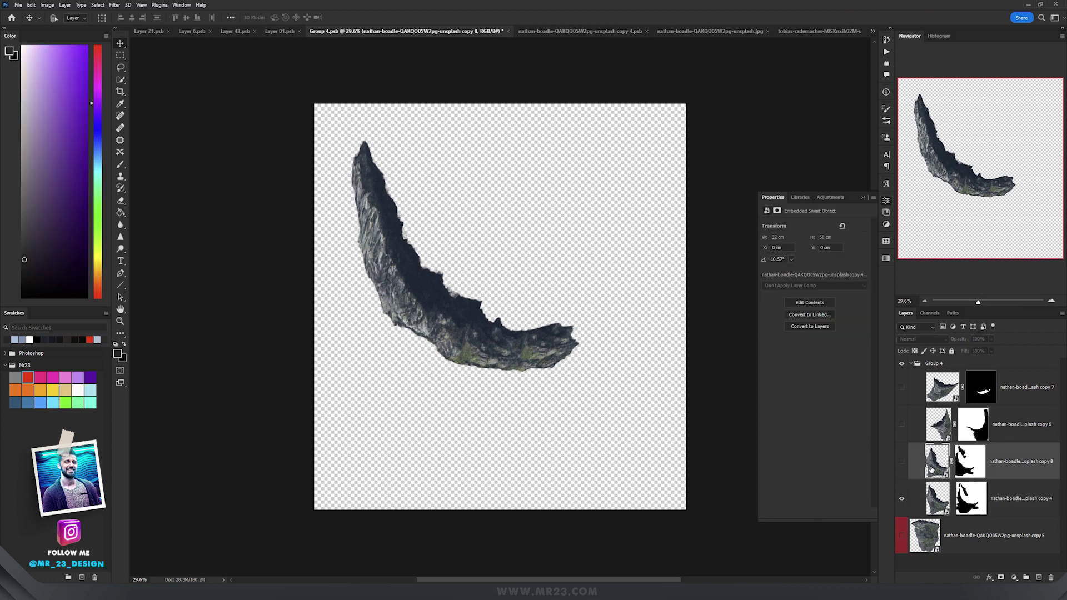
pyautogui.click(902, 463)
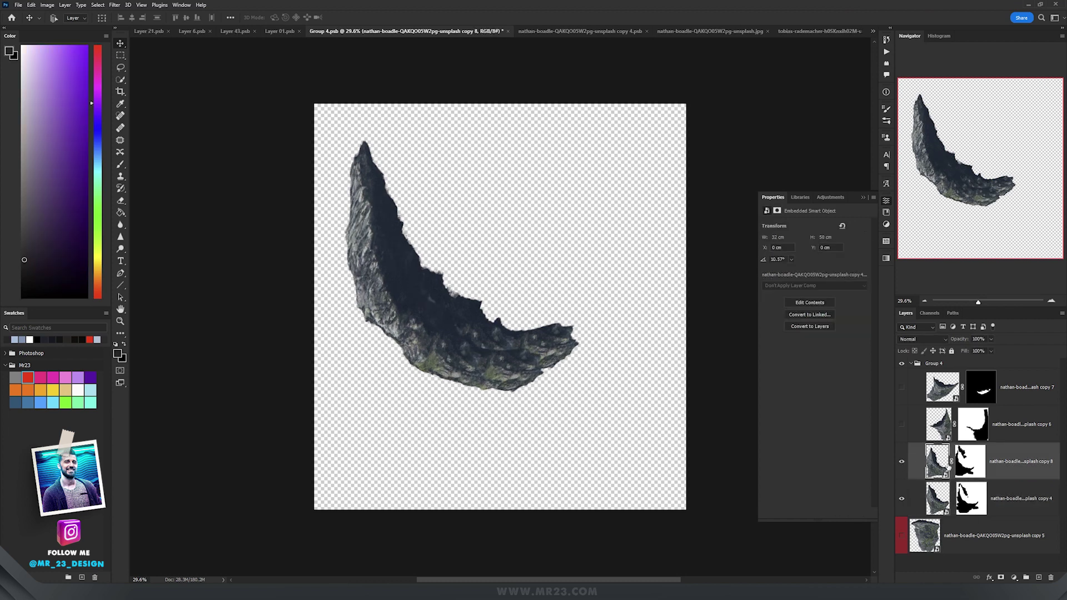
pyautogui.keyDown('shift'); pyautogui.click(957, 463); pyautogui.keyUp('shift')
pyautogui.keyDown('shift'); pyautogui.click(957, 463); pyautogui.keyUp('shift')
# - Shift the copy 8 rock piece slightly and undo the move
pyautogui.click(936, 466)
pyautogui.moveTo(475, 341); pyautogui.dragTo(459, 363)
pyautogui.hotkey('ctrl', 'z')
# - Show the copy 6 rock piece on the other side of the crescent, try shifting it and undo the move
pyautogui.click(901, 426)
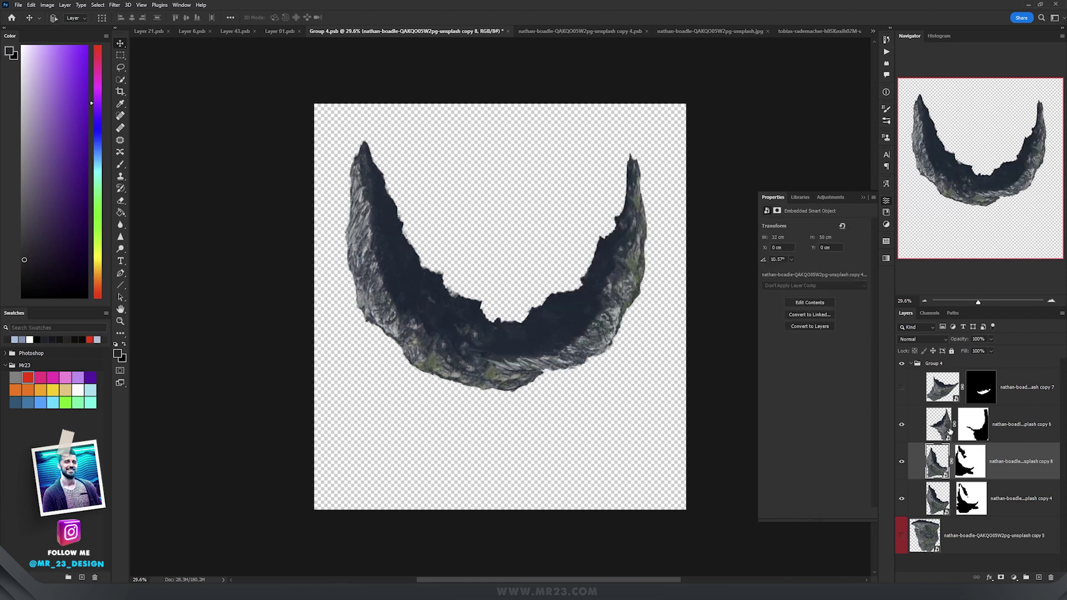
pyautogui.click(945, 431)
pyautogui.moveTo(620, 333); pyautogui.dragTo(653, 335)
pyautogui.hotkey('ctrl', 'z')
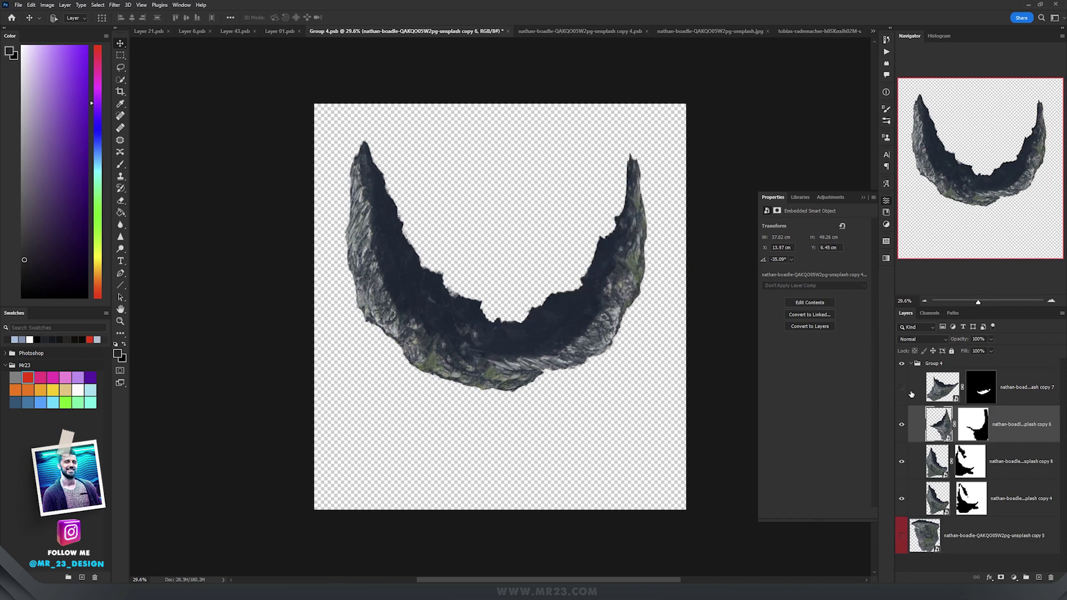
# - Show the copy 7 rock piece covering the lower joint of the crescent and save the Group 4 document
pyautogui.click(901, 388)
pyautogui.click(941, 391)
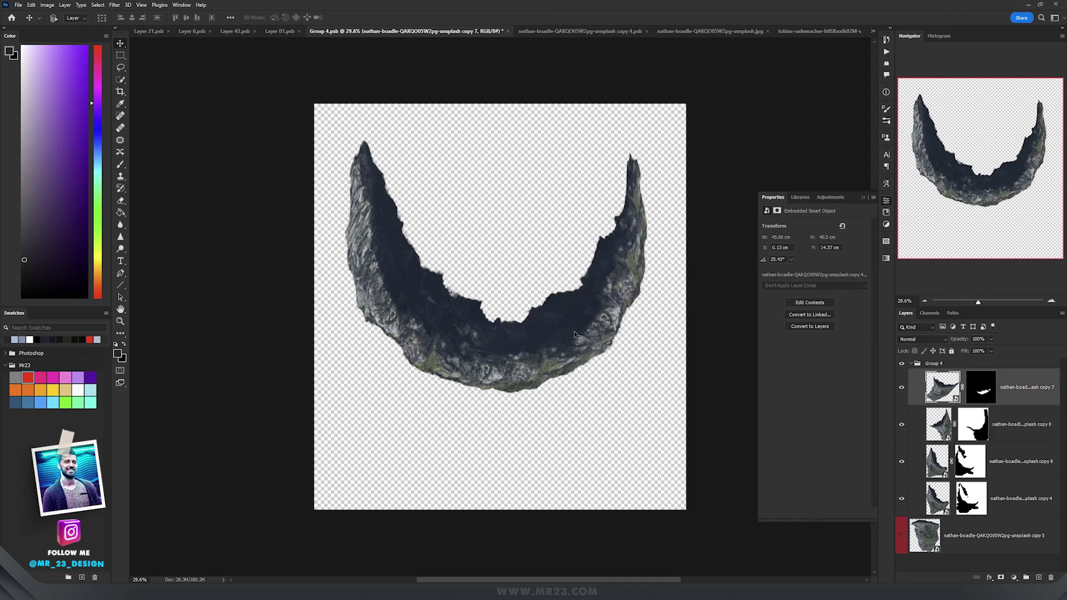
pyautogui.hotkey('ctrl', 's')
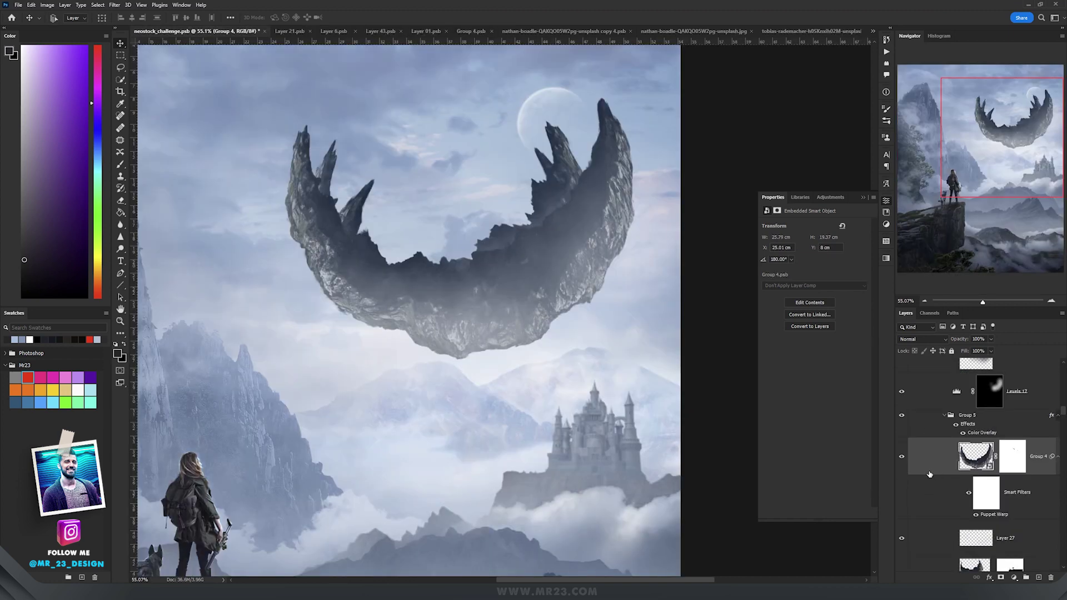
# - Shift the Group 4 copy 5 piece of the floating rock in the main composite and undo the move
pyautogui.scroll(-2, 920, 474)
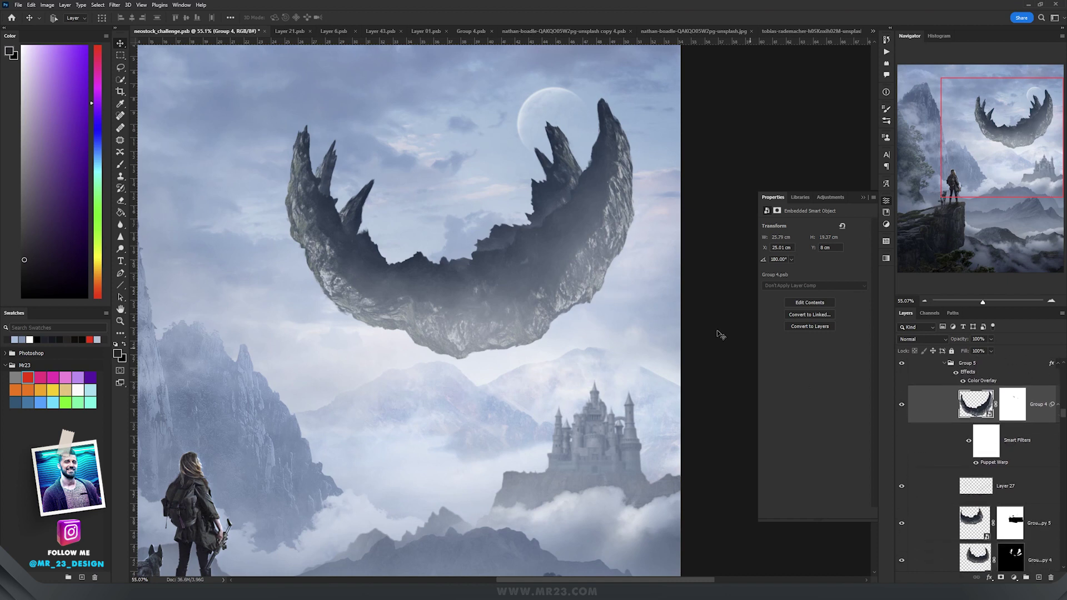
pyautogui.click(971, 522)
pyautogui.moveTo(422, 216); pyautogui.dragTo(407, 234)
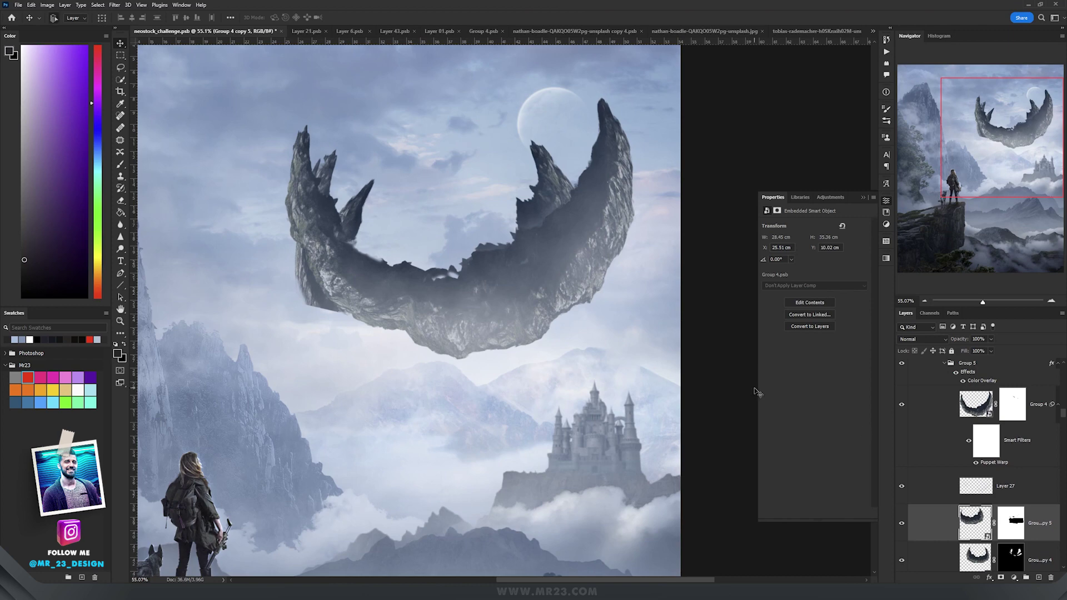
pyautogui.hotkey('ctrl', 'z')
# - Try shifting the Group 4 copy 4 piece that forms the floating rock's inner spikes, restoring its position
pyautogui.scroll(-2, 1010, 542)
pyautogui.click(979, 518)
pyautogui.moveTo(555, 222)
pyautogui.mouseDown()
pyautogui.moveTo(534, 174)
pyautogui.moveTo(534, 225)
pyautogui.mouseUp()
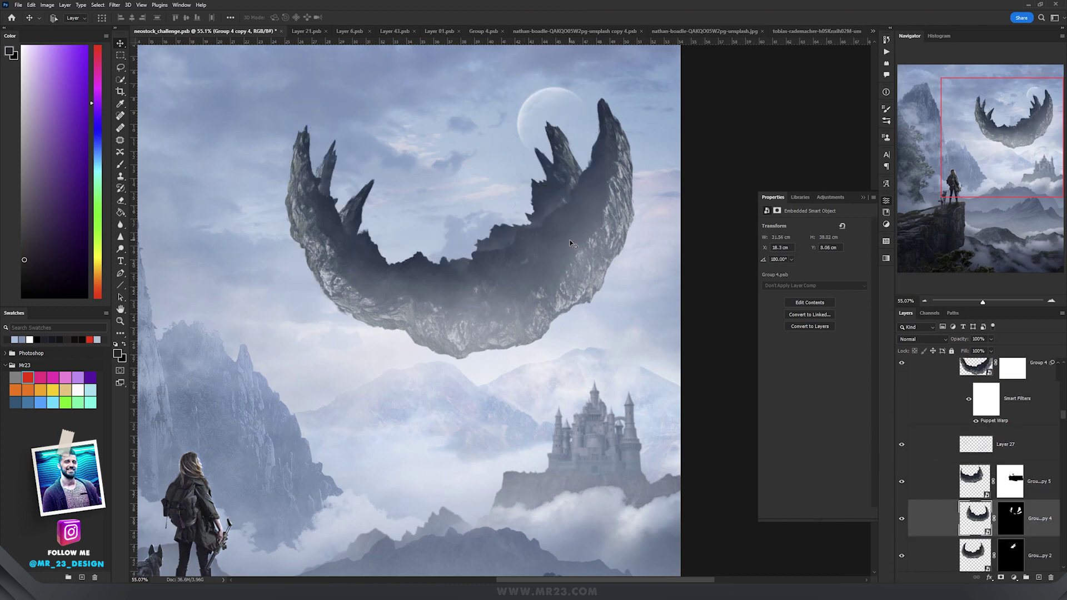
# - Compare the floating rock with and without Layer 27, leaving the layer visible
pyautogui.scroll(-1, 536, 224)
pyautogui.scroll(2, 538, 221)
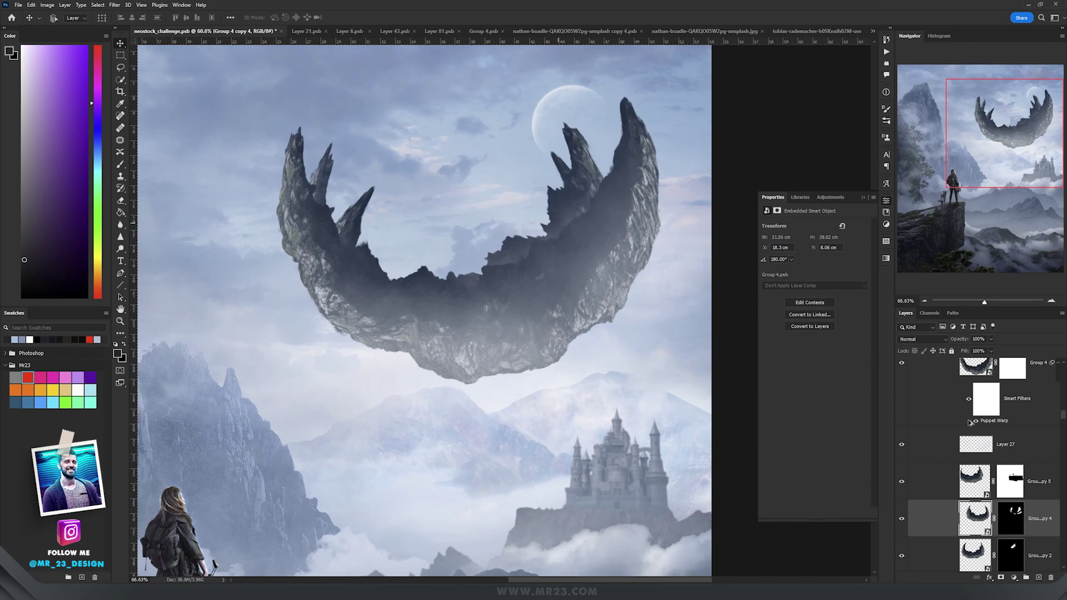
pyautogui.scroll(3, 594, 282)
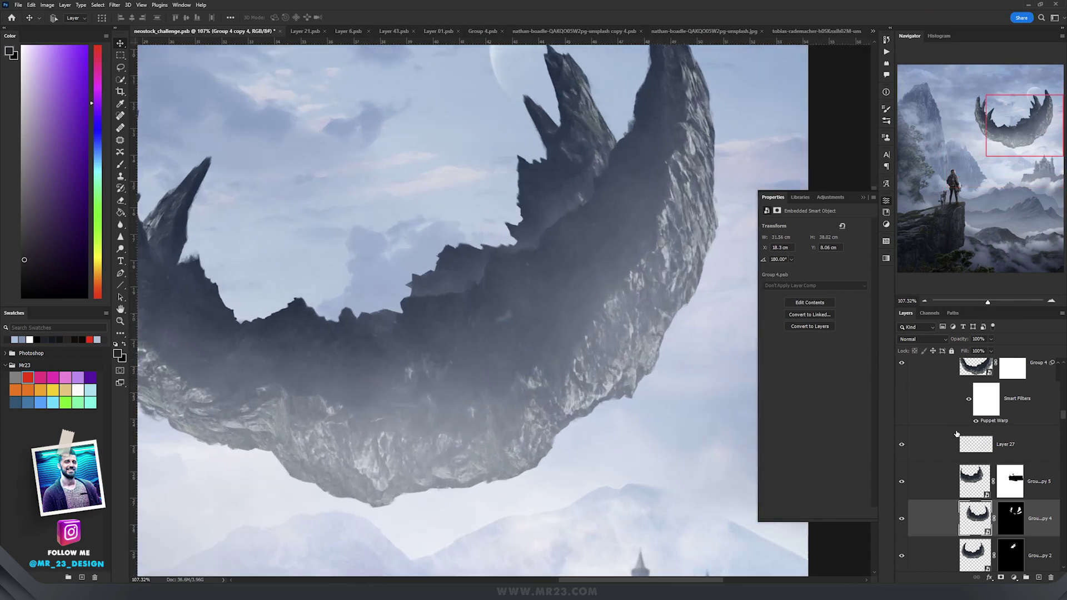
pyautogui.click(903, 446)
pyautogui.click(903, 446)
pyautogui.moveTo(510, 255); pyautogui.dragTo(555, 289)
pyautogui.click(902, 445)
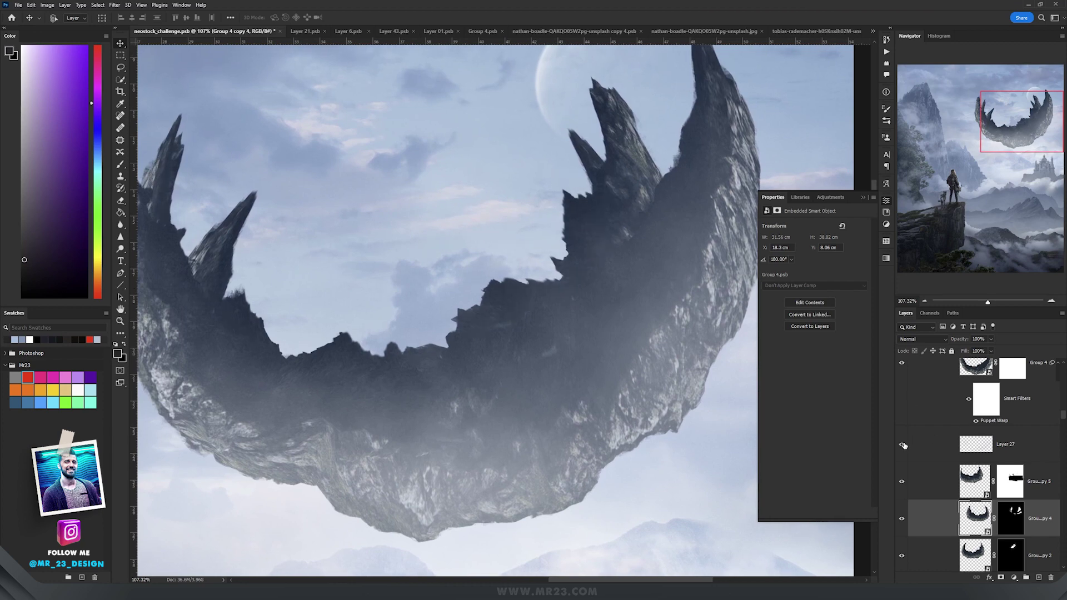
pyautogui.scroll(-3, 575, 307)
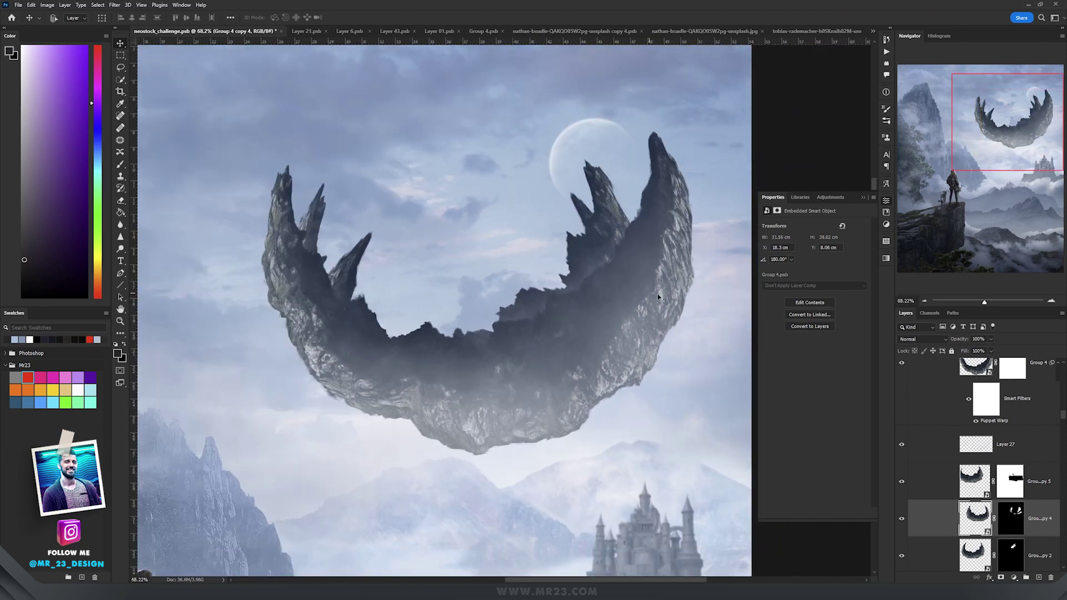
# - Compare the floating rock with and without the clipped Layer 39 in Screen mode, leaving it visible
pyautogui.scroll(3, 988, 458)
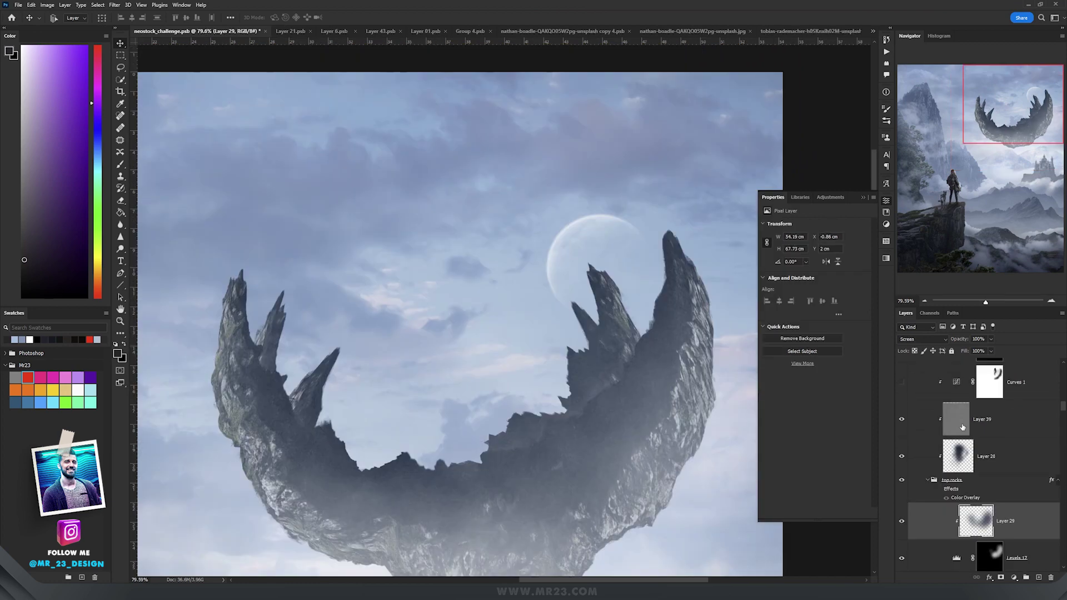
pyautogui.click(962, 427)
pyautogui.scroll(4, 568, 418)
pyautogui.moveTo(692, 408); pyautogui.dragTo(436, 388)
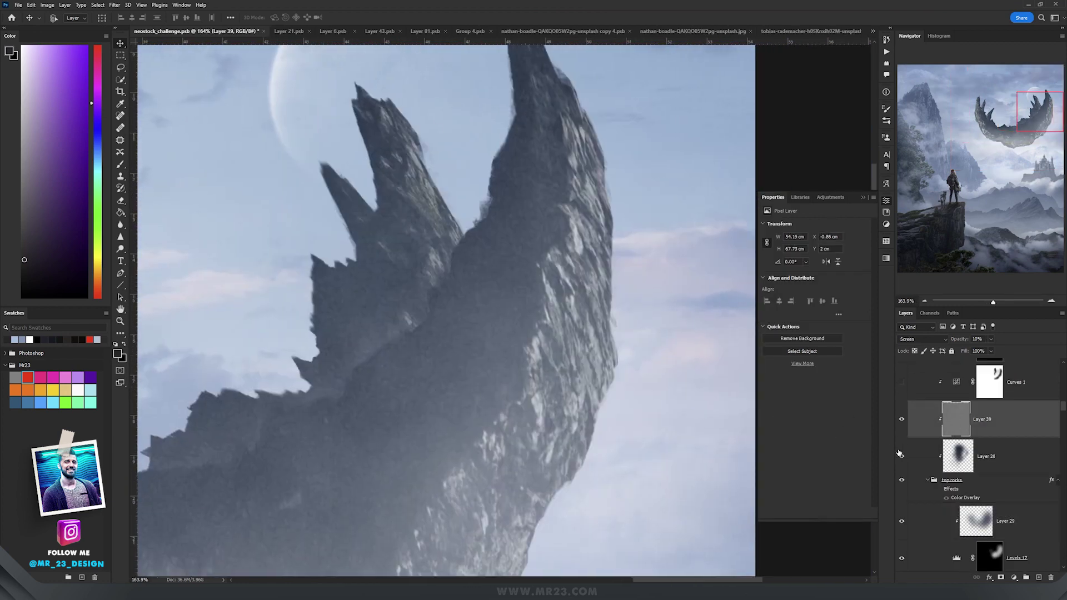
pyautogui.click(901, 423)
pyautogui.click(901, 423)
pyautogui.scroll(-3, 522, 362)
pyautogui.scroll(4, 532, 368)
pyautogui.click(902, 423)
pyautogui.click(902, 423)
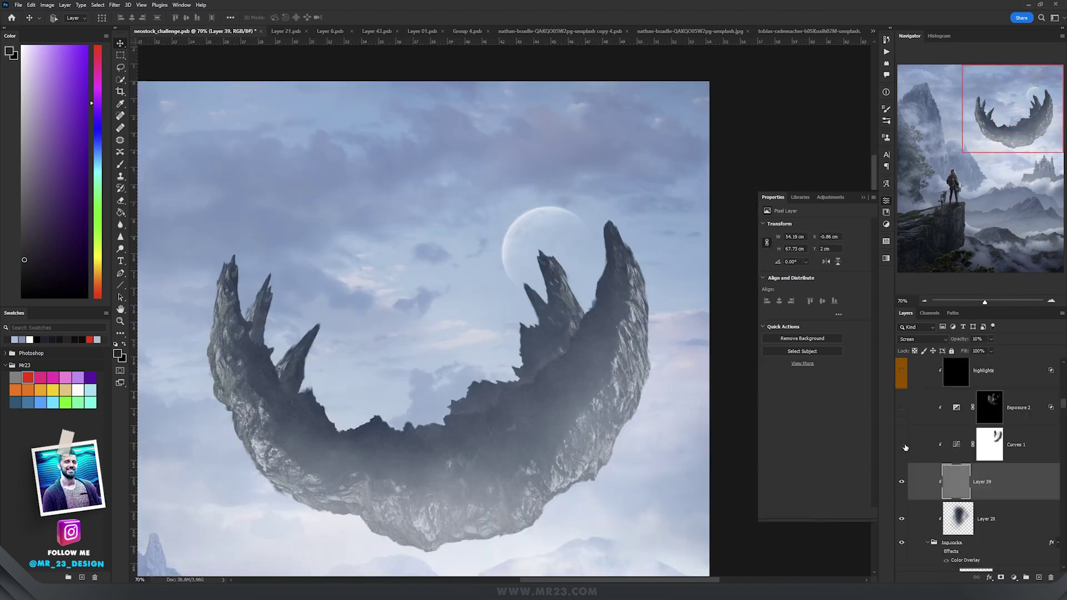
# - Turn on the Curves 1, Exposure 2 and highlights layers clipped to the floating rock, comparing the Curves effect on and off
pyautogui.click(903, 446)
pyautogui.click(959, 450)
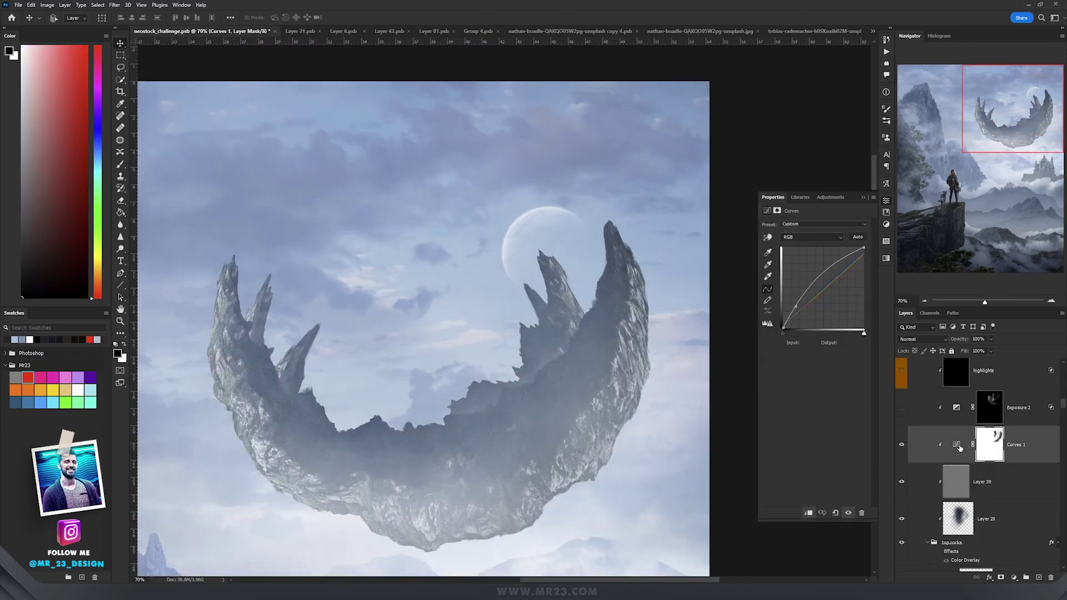
pyautogui.click(902, 445)
pyautogui.click(902, 445)
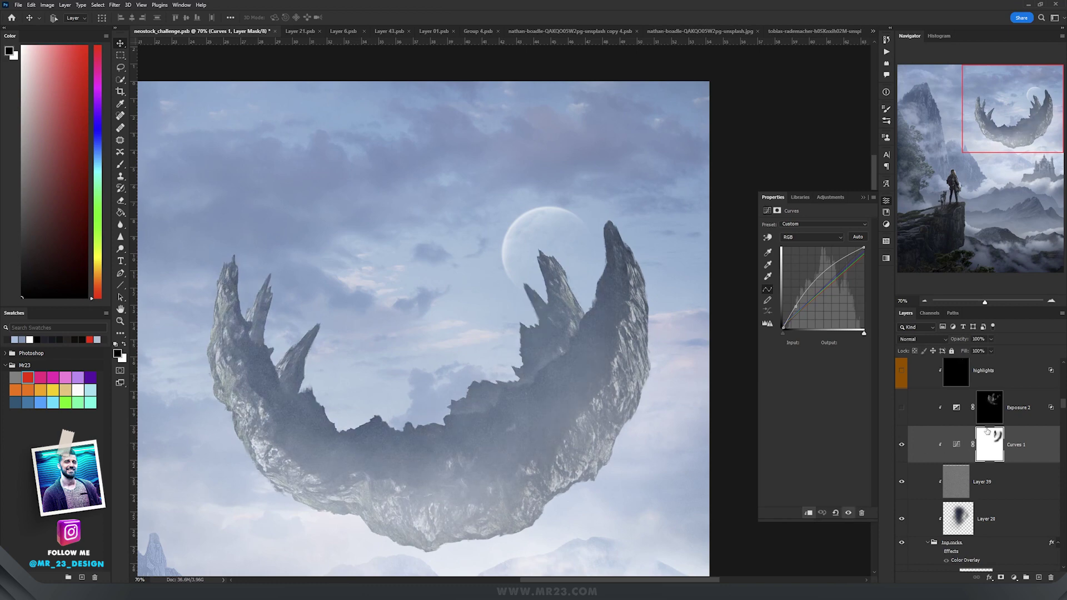
pyautogui.scroll(1, 987, 431)
pyautogui.click(902, 393)
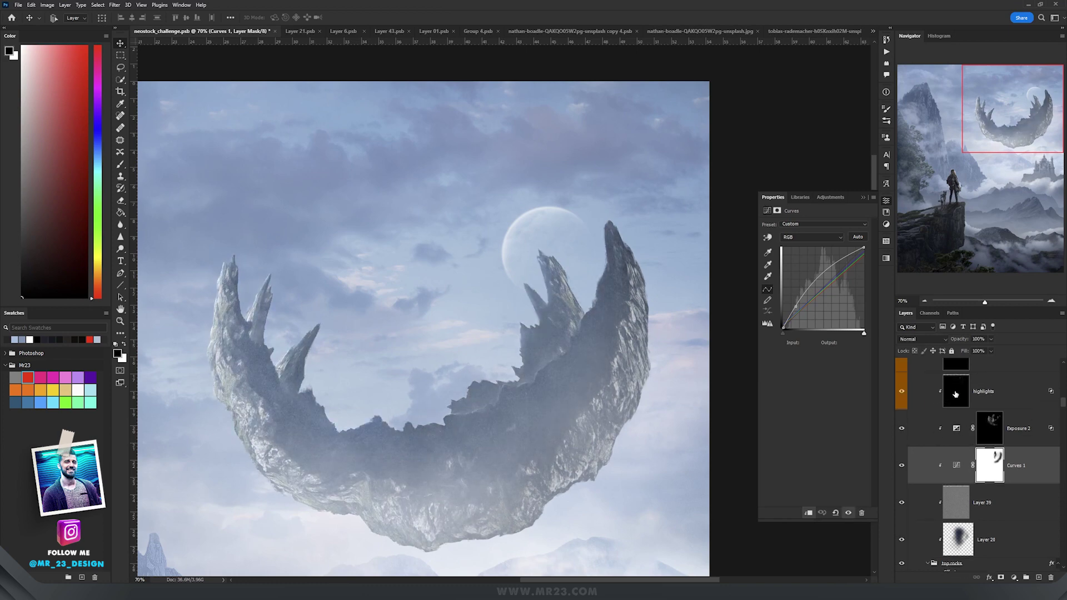
# - Select the highlights layer, and show the top angel group to preview the winged warrior standing on the floating rock
pyautogui.click(955, 394)
pyautogui.scroll(2, 957, 397)
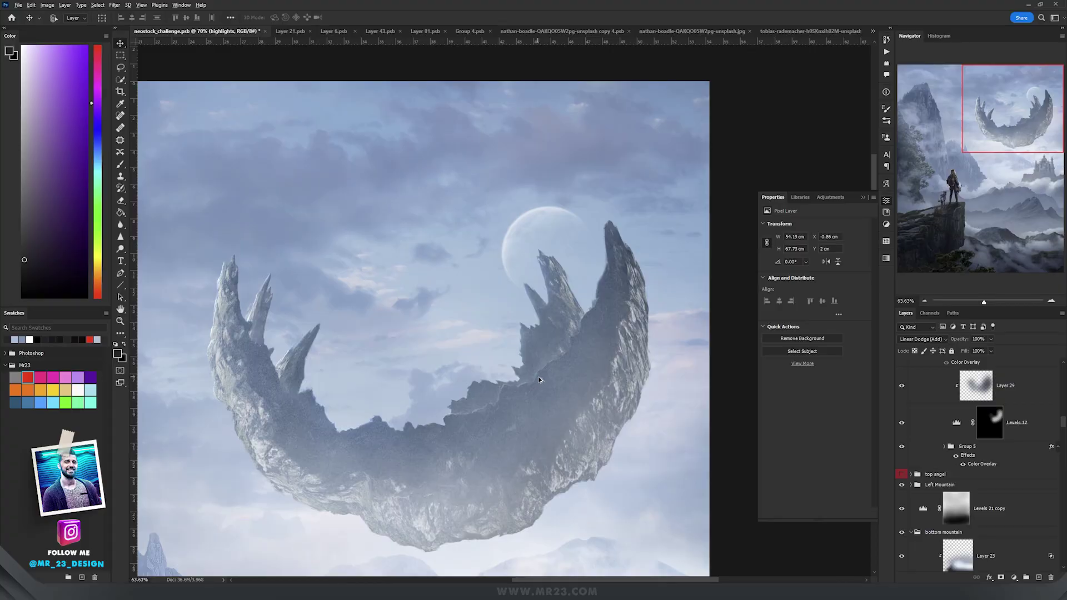
pyautogui.scroll(-5, 538, 376)
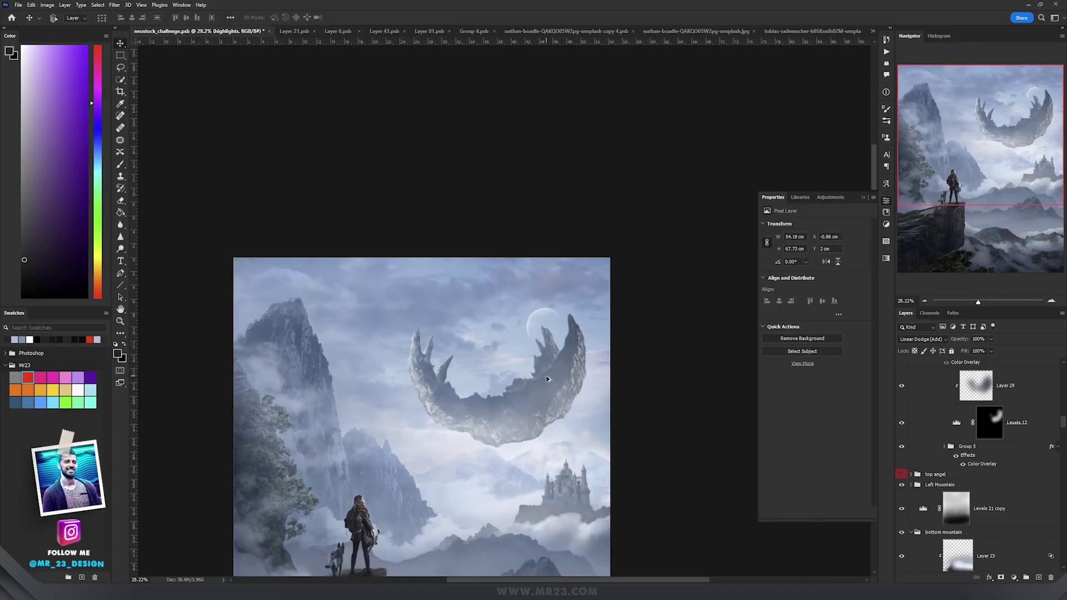
pyautogui.scroll(3, 533, 275)
pyautogui.scroll(3, 533, 274)
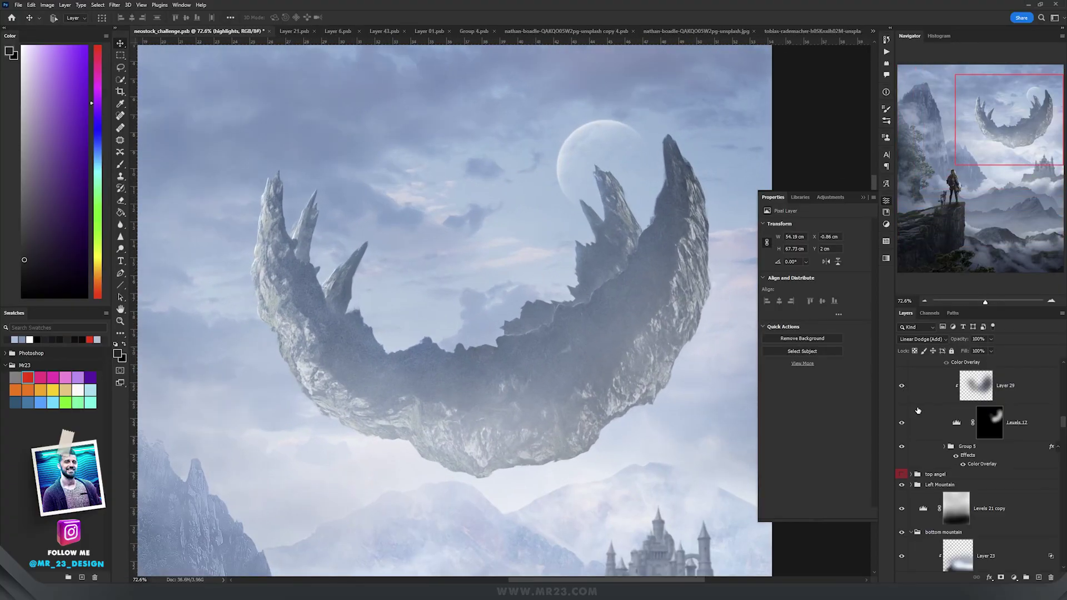
pyautogui.click(902, 474)
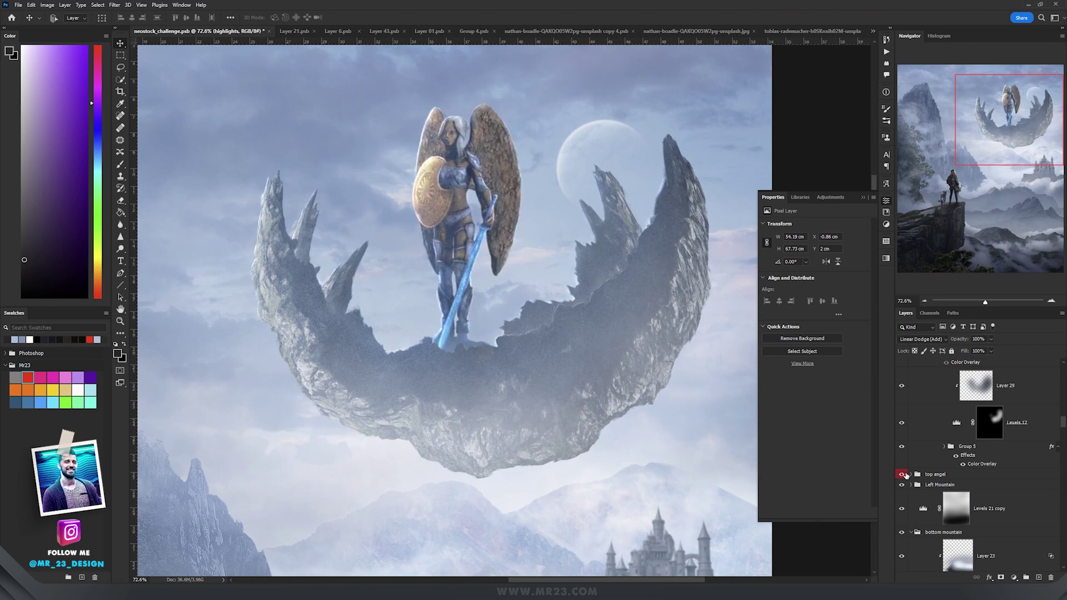
pyautogui.scroll(-5, 572, 299)
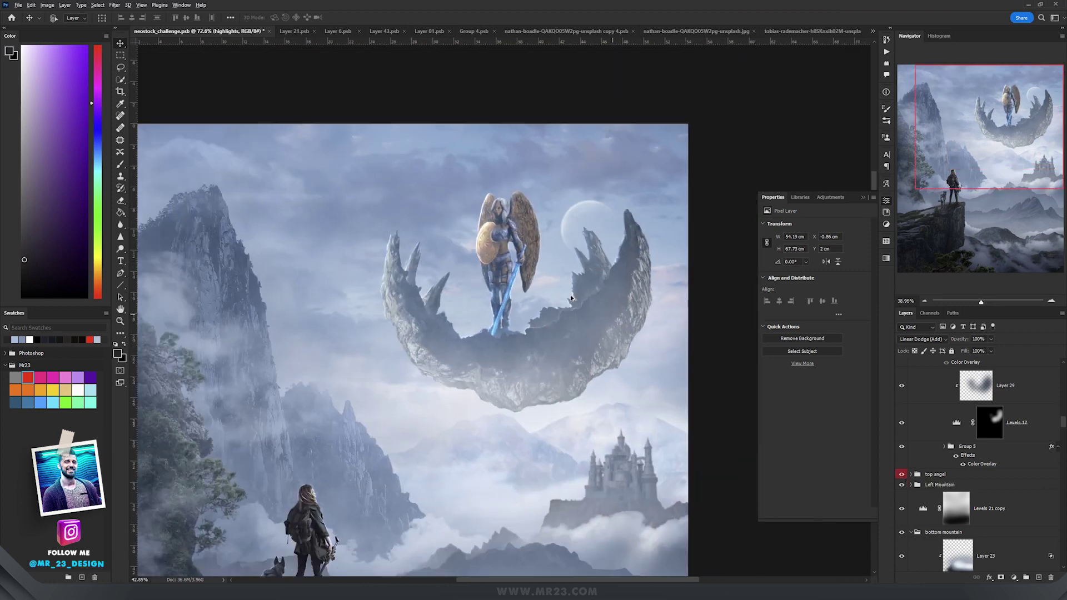
pyautogui.scroll(5, 573, 299)
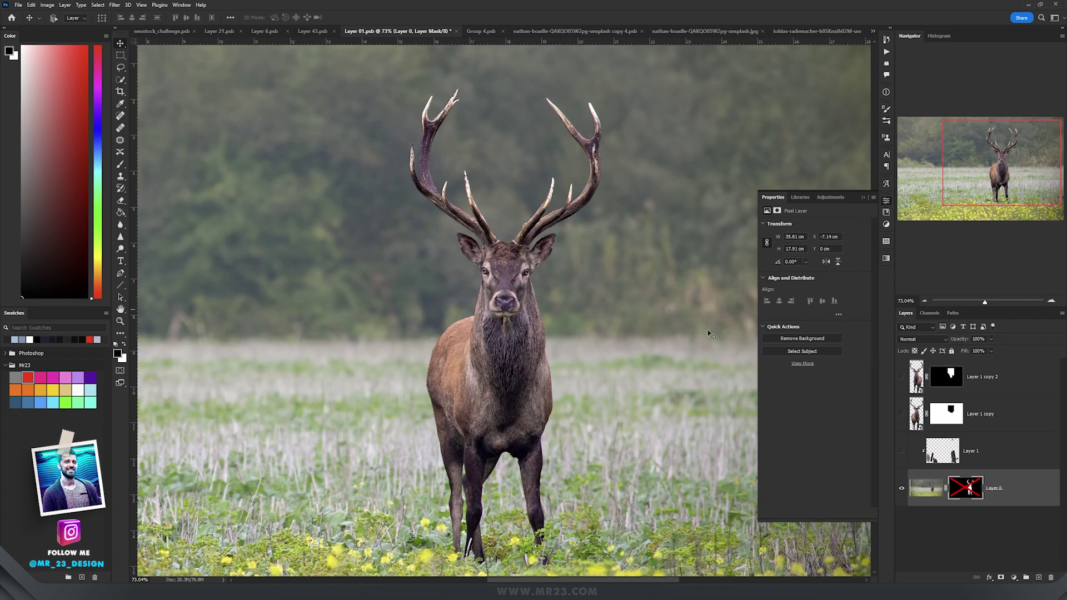
# - Enable the layer mask on Layer 0 to isolate the deer, and return to the neostock_challenge.psb composite
pyautogui.keyDown('shift'); pyautogui.click(973, 489); pyautogui.keyUp('shift')
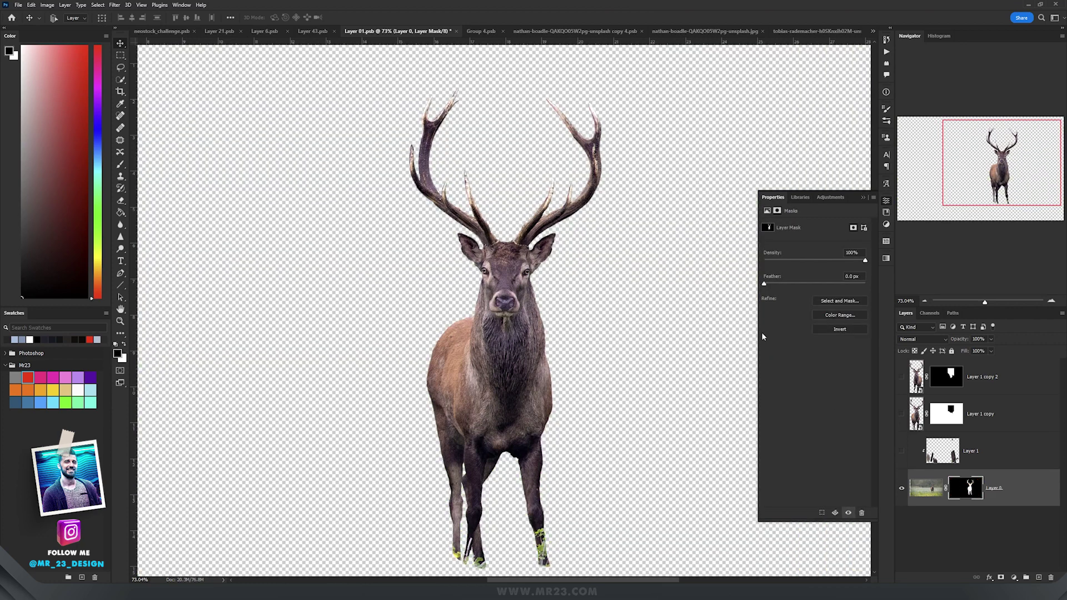
pyautogui.click(159, 31)
pyautogui.scroll(-1, 591, 333)
pyautogui.scroll(3, 591, 333)
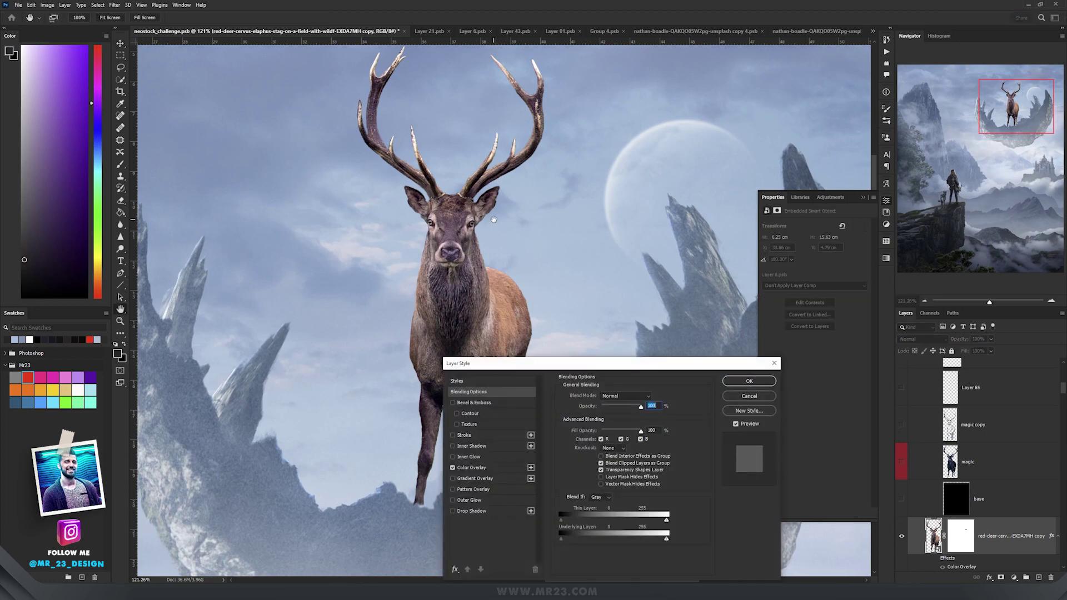
# - Apply the stag layer's Color Overlay in Color mode at 76% opacity, and lower the layer's opacity to 23%
pyautogui.click(479, 468)
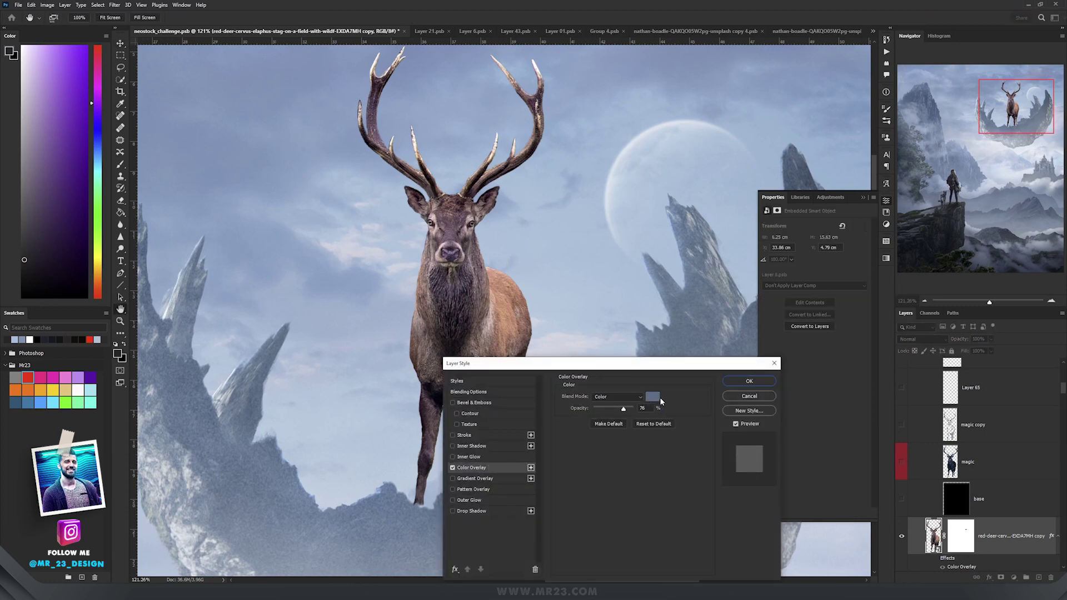
pyautogui.press('Return')
pyautogui.scroll(-4, 529, 376)
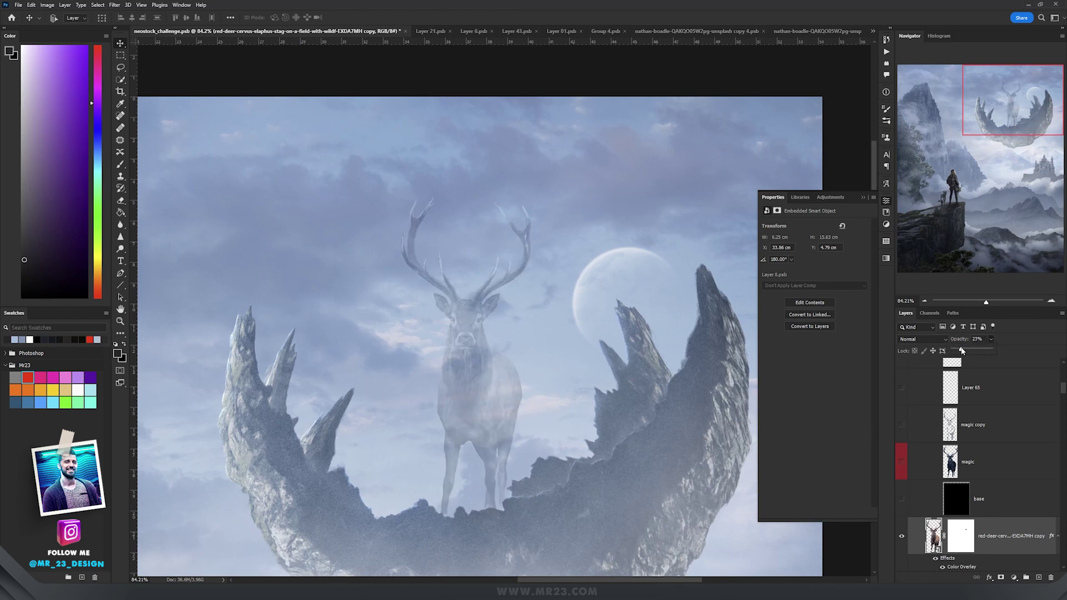
pyautogui.click(568, 383)
pyautogui.moveTo(558, 320); pyautogui.dragTo(529, 356)
pyautogui.scroll(-3, 967, 501)
pyautogui.scroll(5, 595, 382)
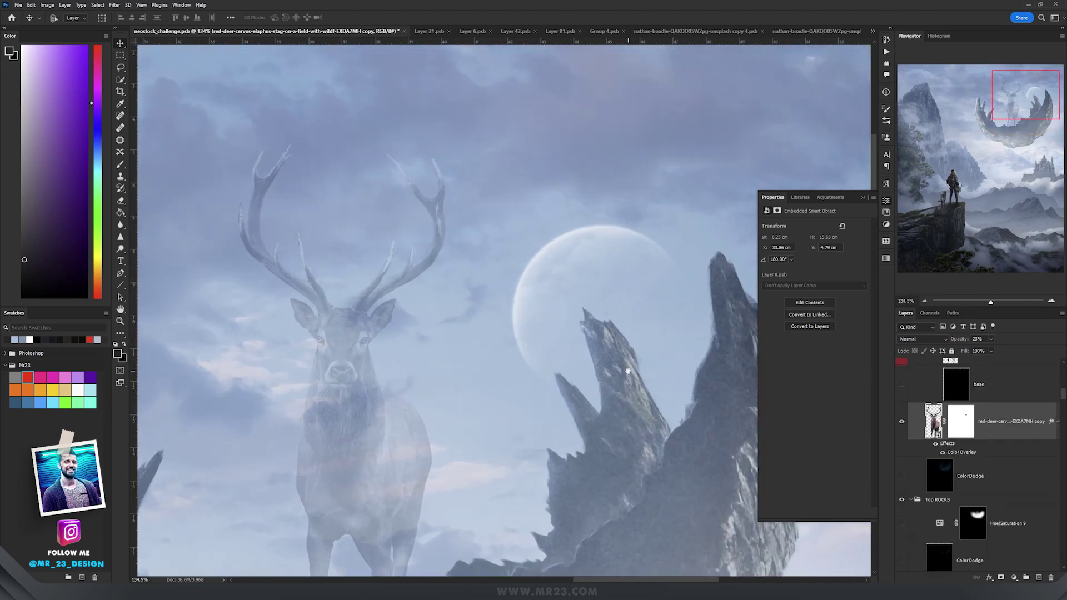
pyautogui.scroll(-3, 627, 371)
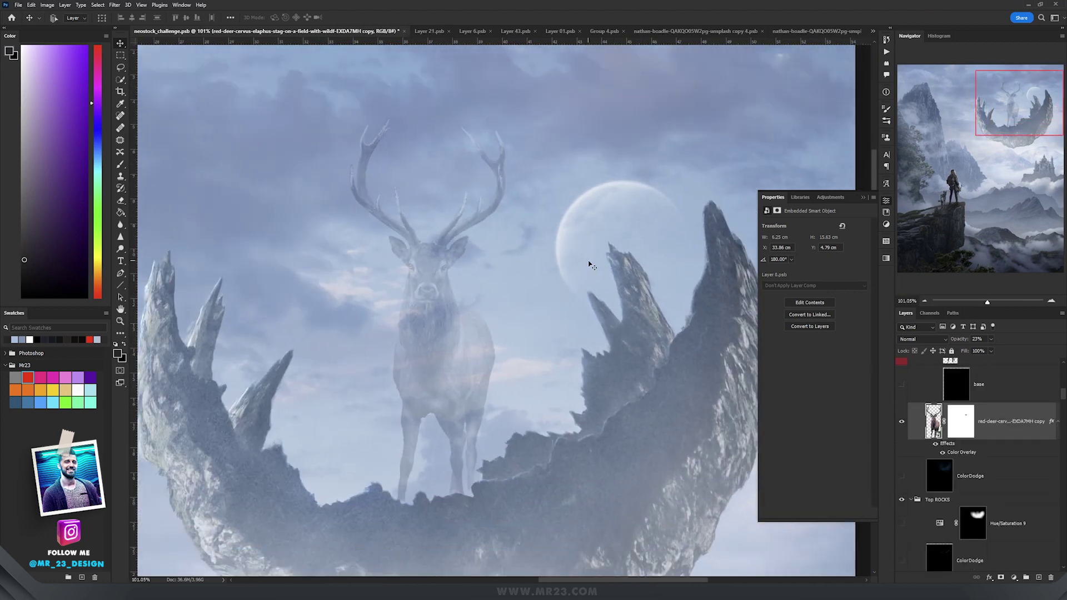
pyautogui.moveTo(541, 239); pyautogui.dragTo(534, 265)
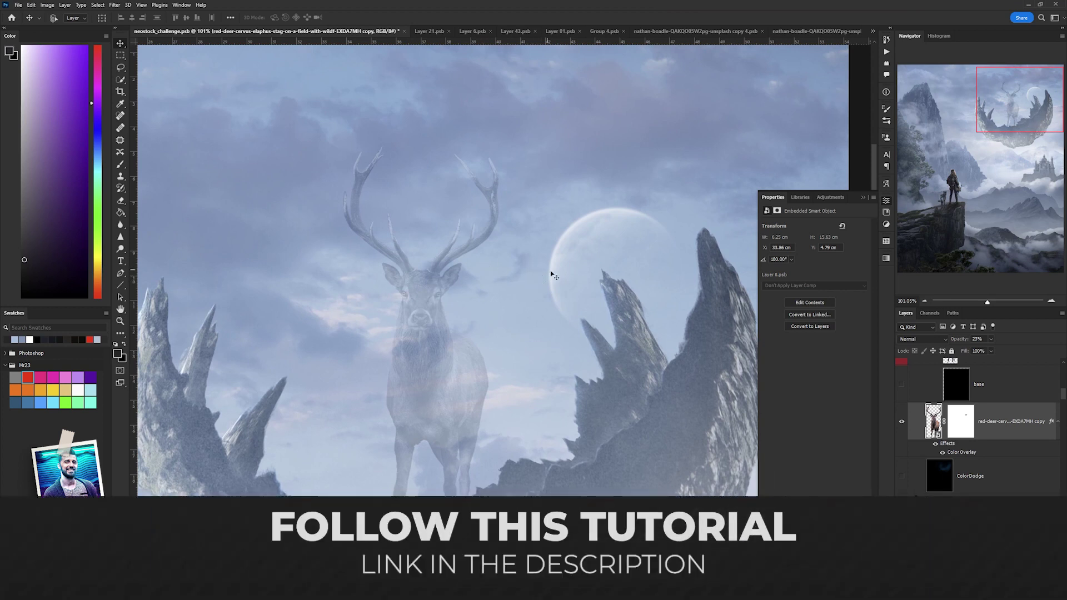
# - Show the base layer and the magic copy layer with the glowing outlines over the stag
pyautogui.click(901, 384)
pyautogui.scroll(3, 970, 468)
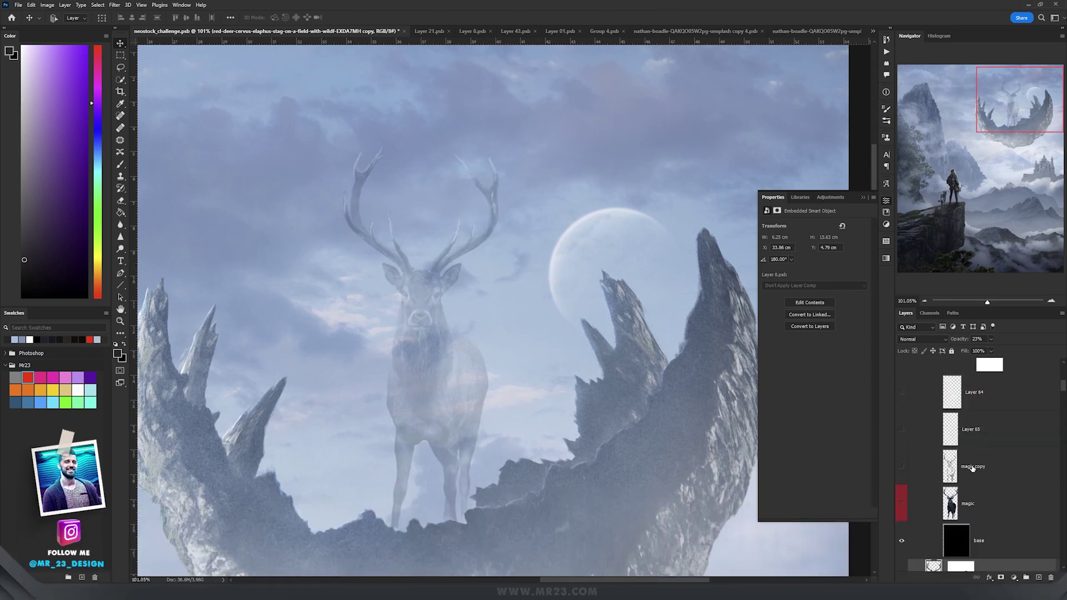
pyautogui.click(971, 469)
pyautogui.click(902, 467)
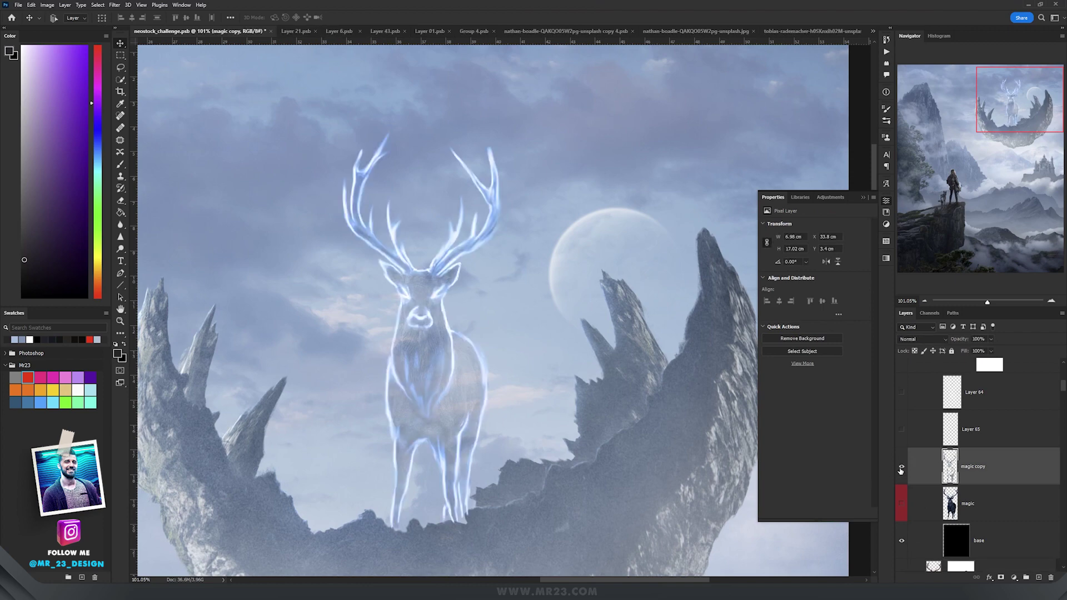
# - Try moving the magic copy outlines away from the translucent stag, and undo the move
pyautogui.scroll(5, 409, 367)
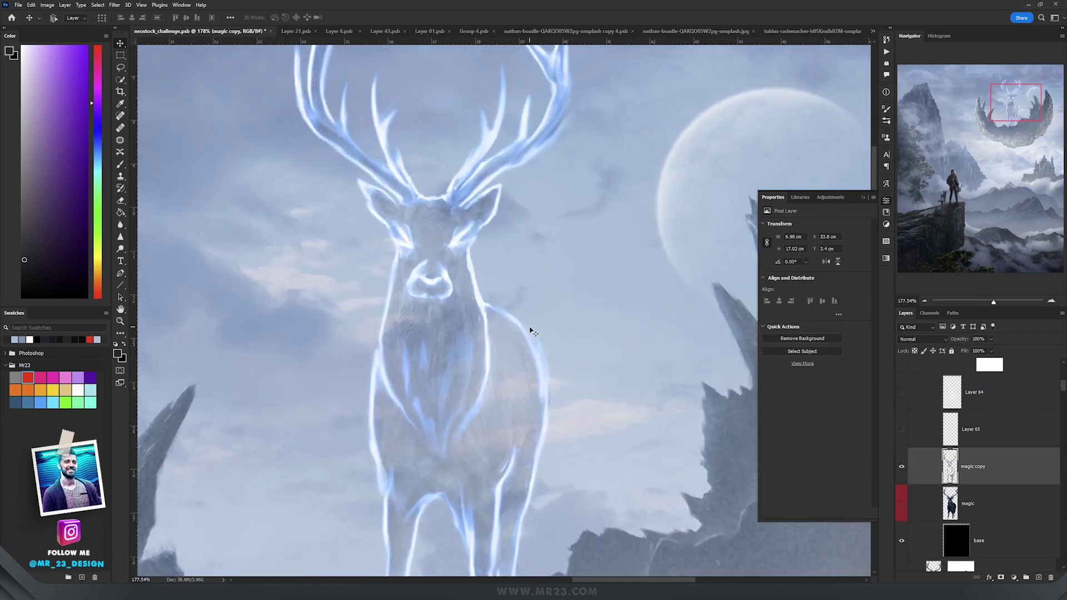
pyautogui.scroll(-3, 531, 332)
pyautogui.scroll(1, 553, 317)
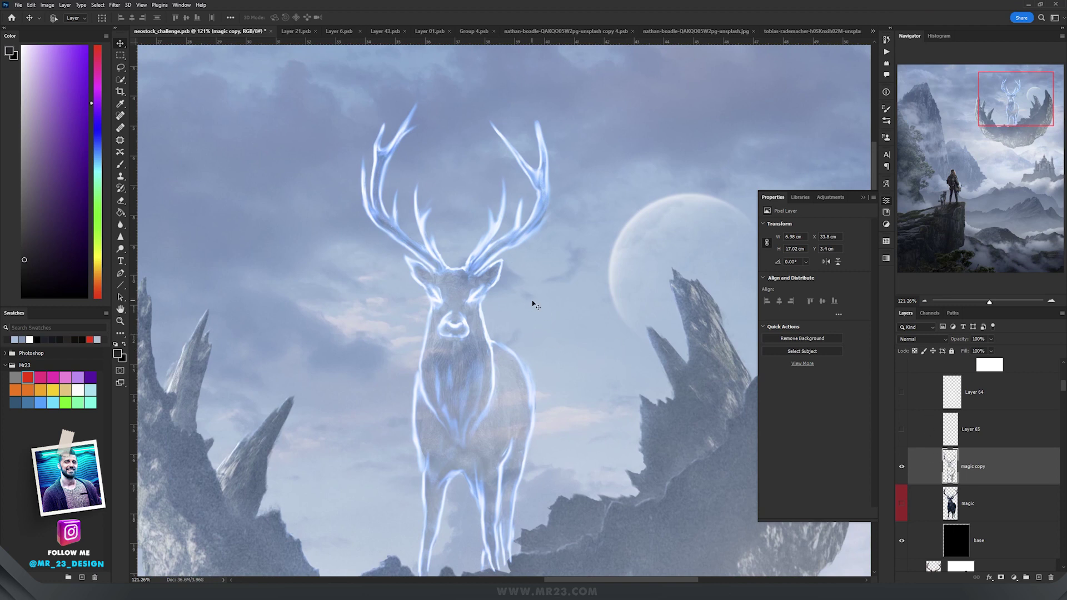
pyautogui.moveTo(532, 304); pyautogui.dragTo(403, 269)
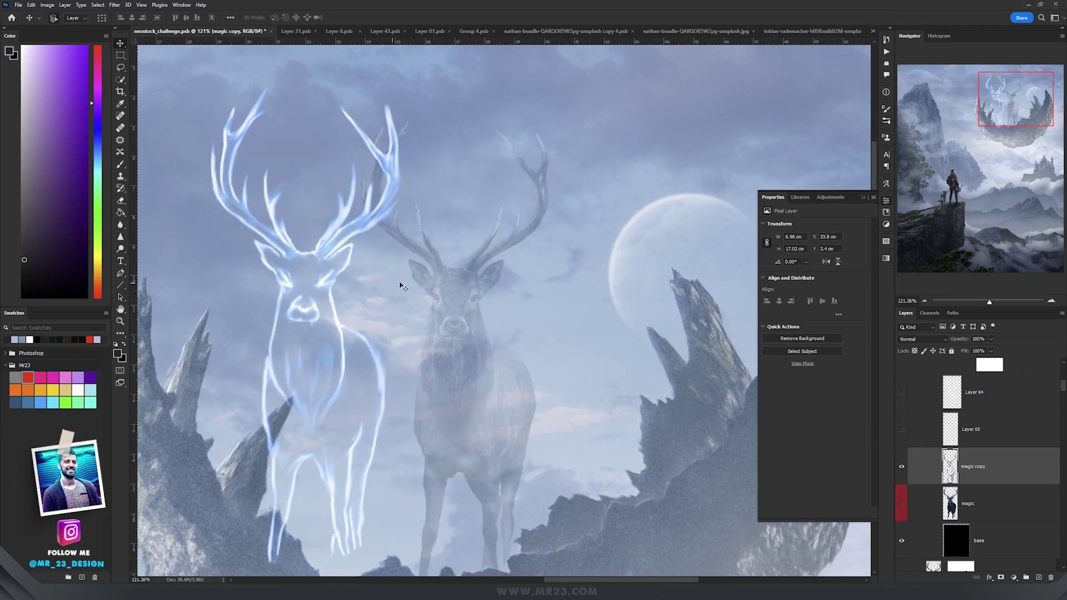
pyautogui.hotkey('ctrl', 'z')
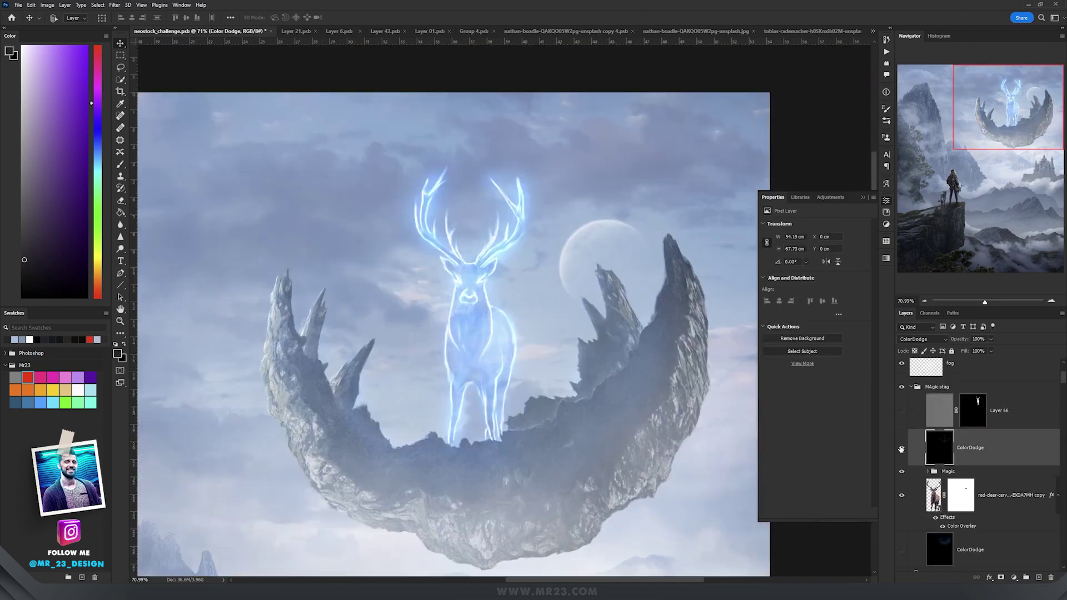
# - Hide the existing ColorDodge layer above the Magic group, and add a black-filled layer above it in Color Dodge mode
pyautogui.click(902, 449)
pyautogui.click(902, 449)
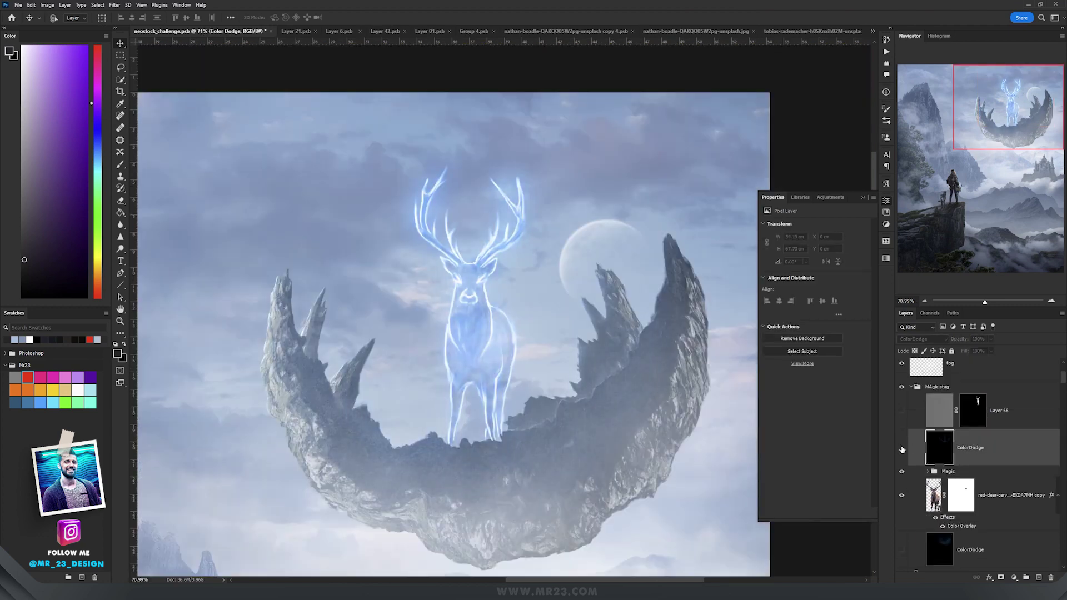
pyautogui.click(1037, 578)
pyautogui.press('g')
pyautogui.press('d')
pyautogui.click(451, 266)
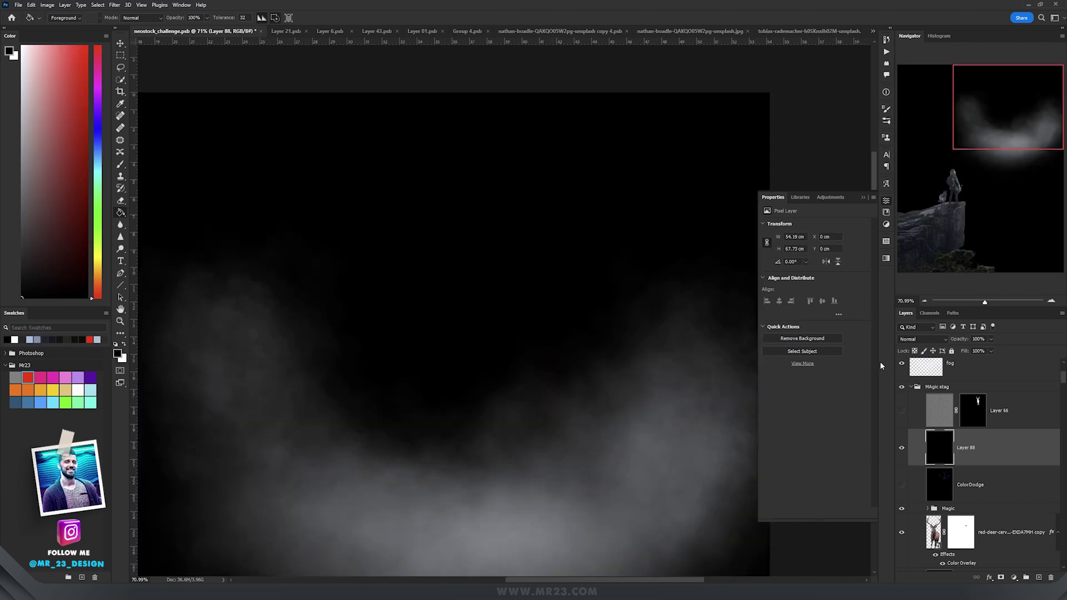
pyautogui.click(922, 339)
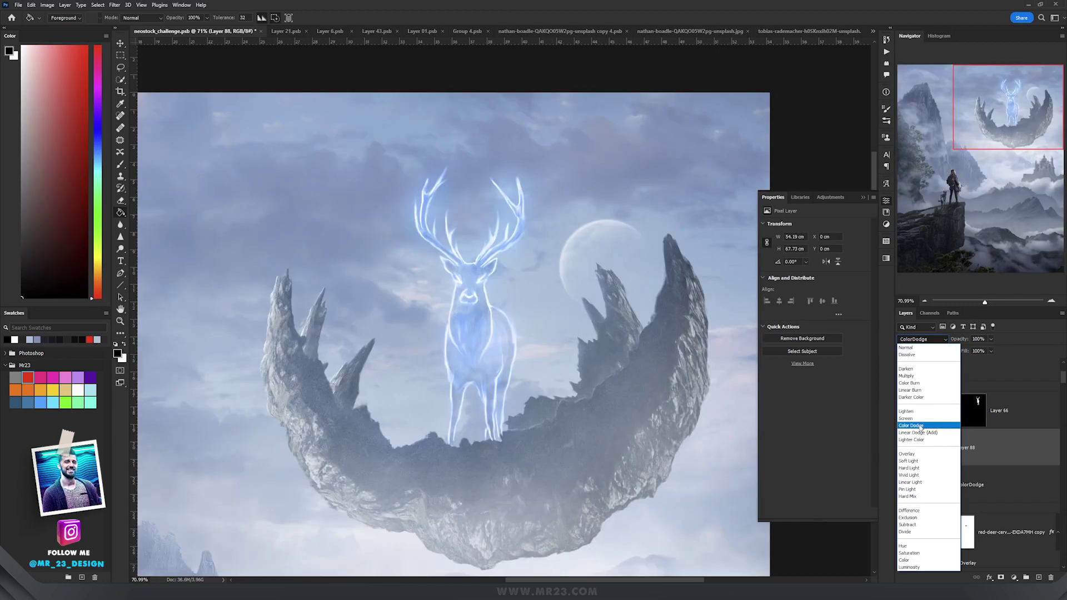
pyautogui.click(914, 425)
# - Paint a soft light-blue glow around the stag and over the rock's inner edge, using a colour sampled from the stag and 11% brush flow
pyautogui.click(120, 164)
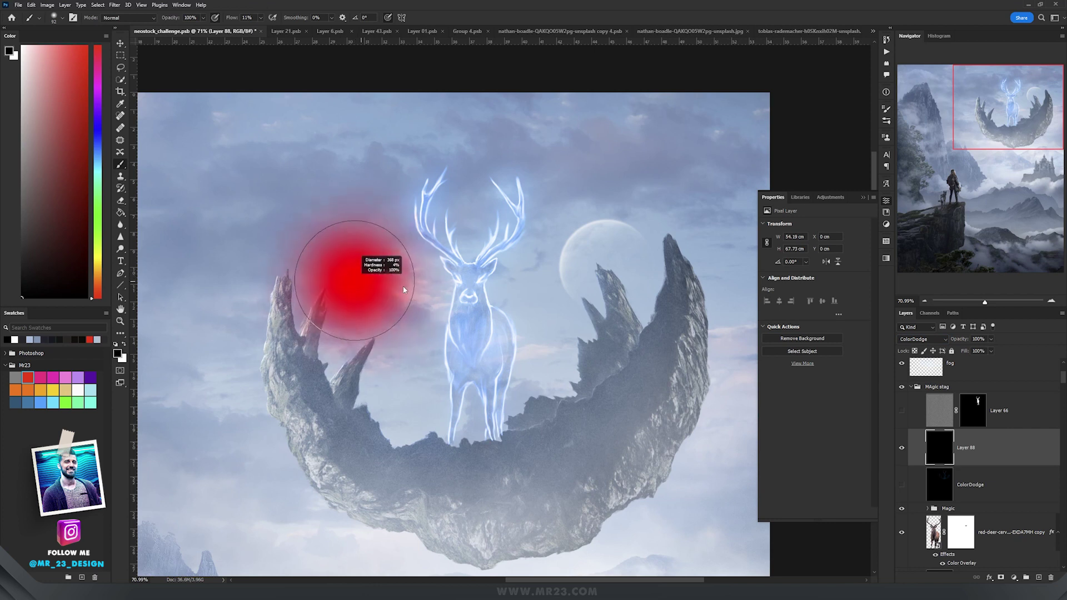
pyautogui.press('x')
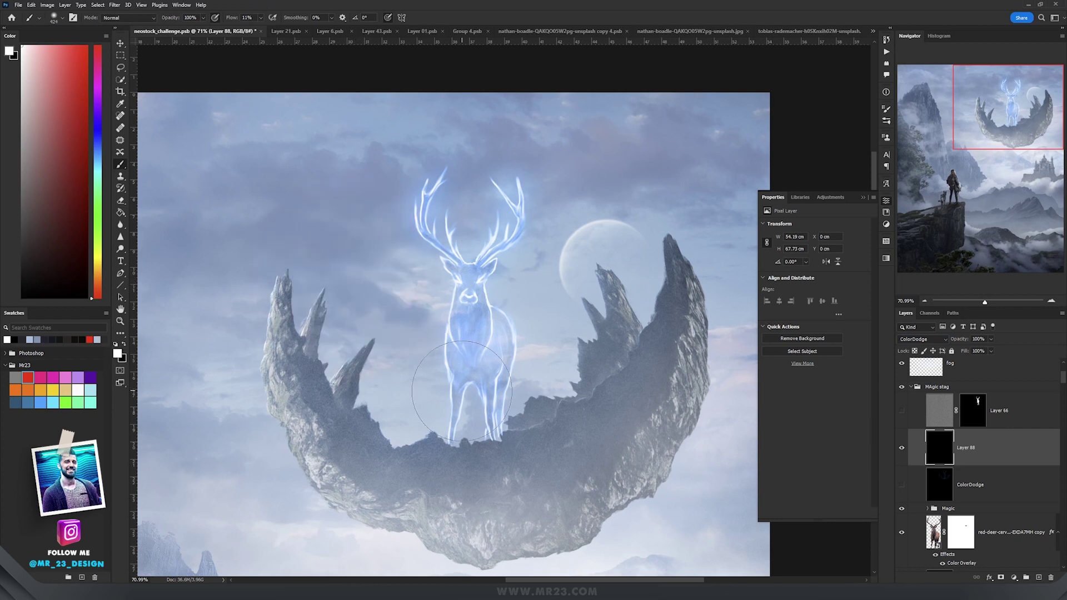
pyautogui.keyDown('alt'); pyautogui.click(466, 324); pyautogui.keyUp('alt')
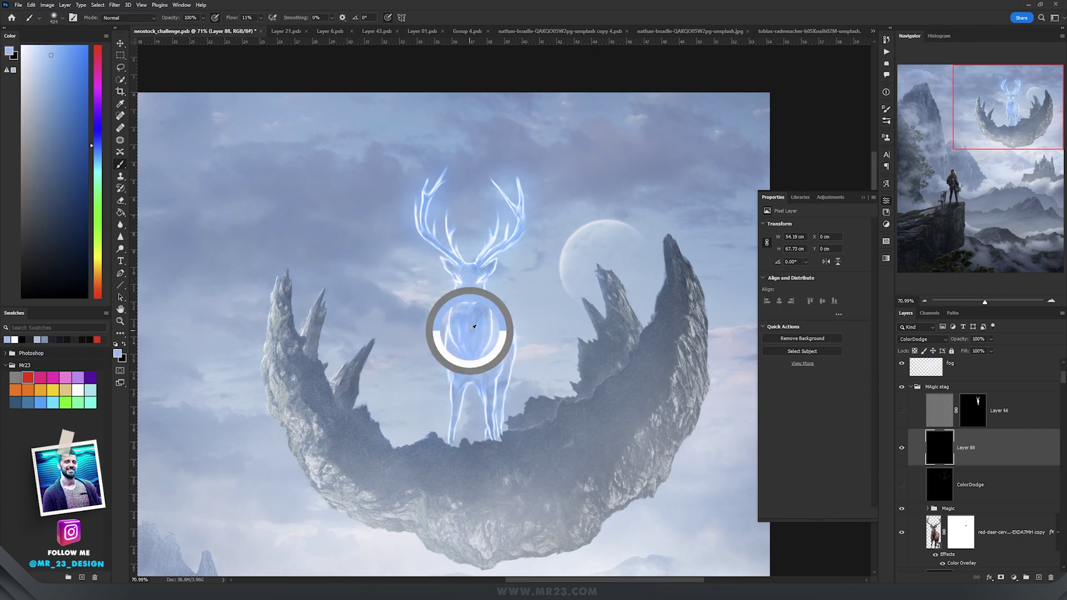
pyautogui.moveTo(371, 349)
pyautogui.mouseDown()
pyautogui.moveTo(356, 373)
pyautogui.moveTo(387, 398)
pyautogui.moveTo(430, 395)
pyautogui.mouseUp()
pyautogui.hotkey('ctrl', 'z')
pyautogui.moveTo(447, 352); pyautogui.dragTo(494, 342)
pyautogui.click(494, 332)
pyautogui.click(372, 396)
pyautogui.click(363, 396)
pyautogui.moveTo(363, 402)
pyautogui.mouseDown()
pyautogui.moveTo(466, 437)
pyautogui.moveTo(534, 405)
pyautogui.moveTo(610, 335)
pyautogui.moveTo(577, 436)
pyautogui.mouseUp()
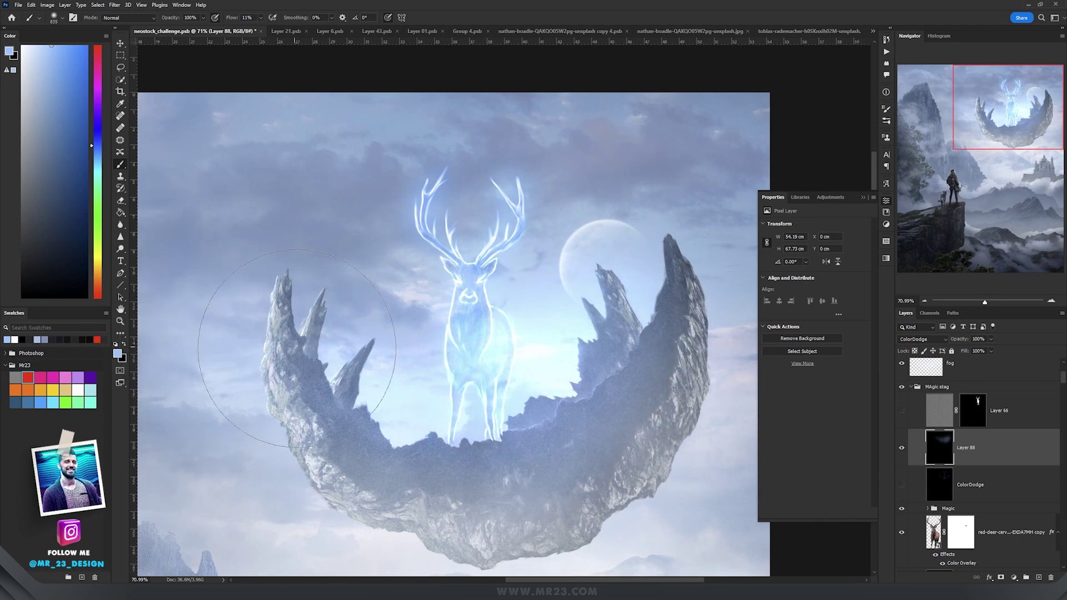
pyautogui.scroll(-3, 328, 368)
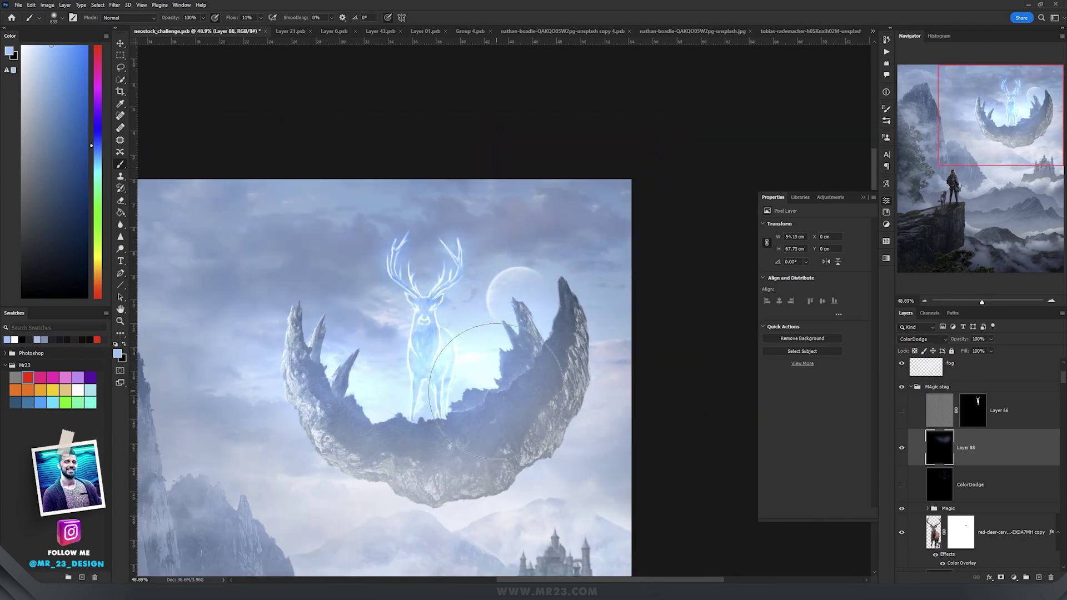
pyautogui.scroll(3, 436, 385)
pyautogui.scroll(1, 436, 385)
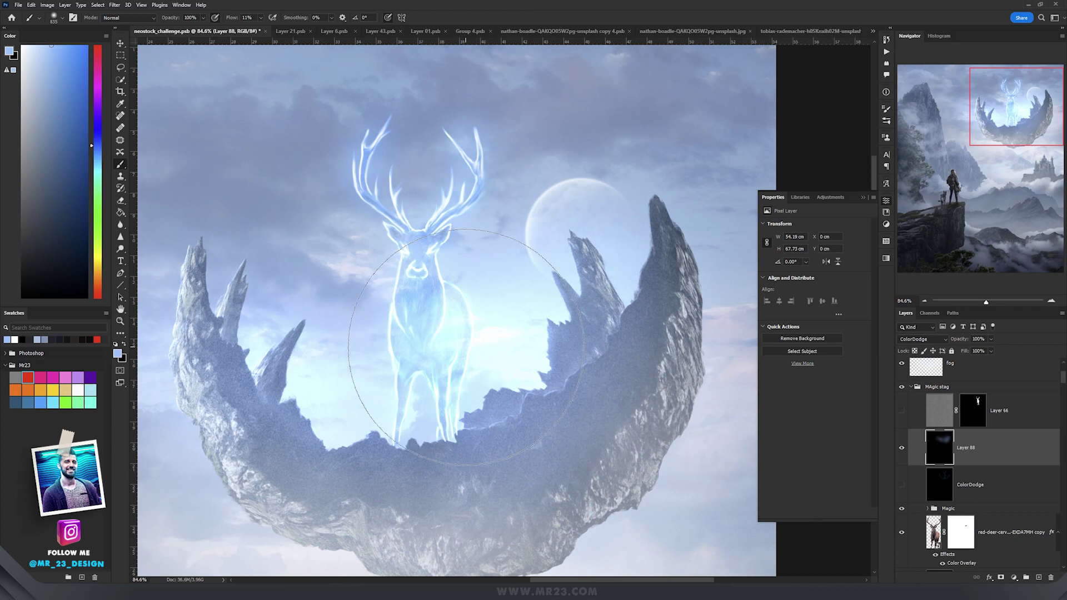
pyautogui.press('x')
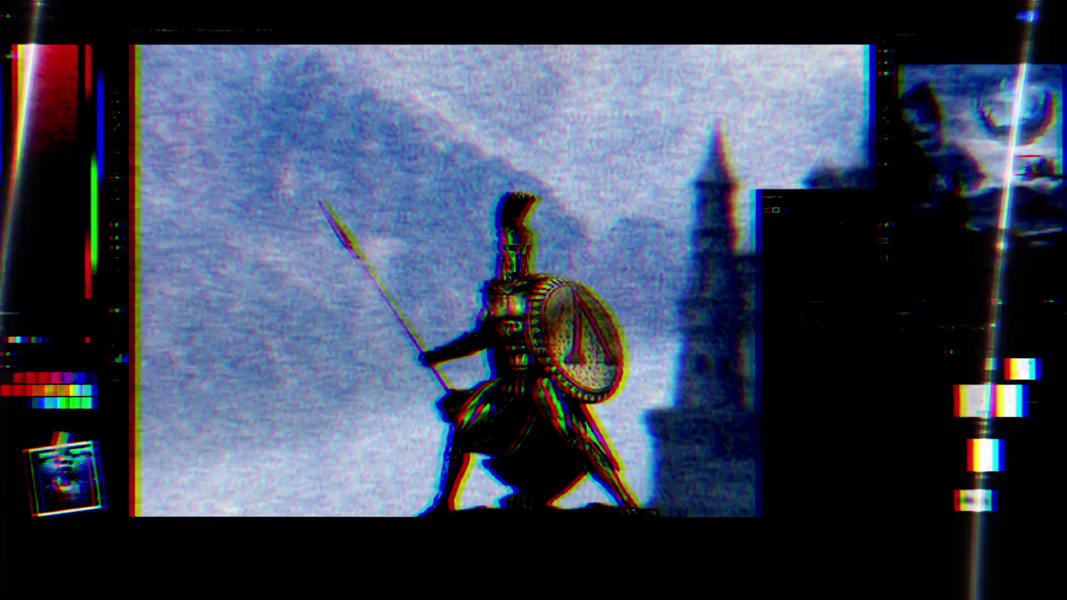
# - Examine the Color Overlay settings of the spear-and-shield warrior beside the castle, cancelling without changes
pyautogui.scroll(-5, 492, 419)
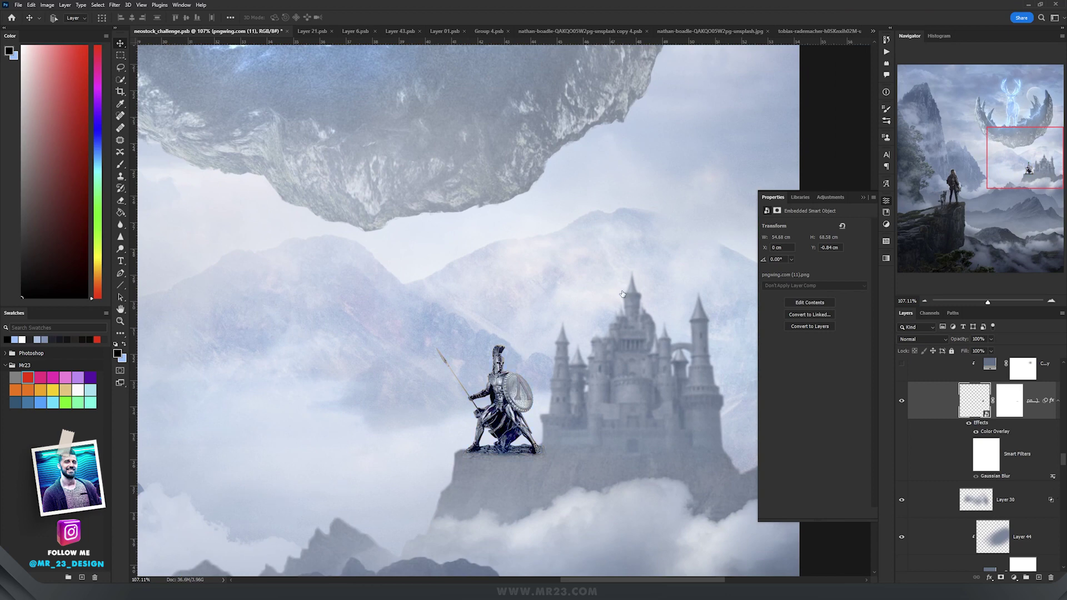
pyautogui.click(471, 468)
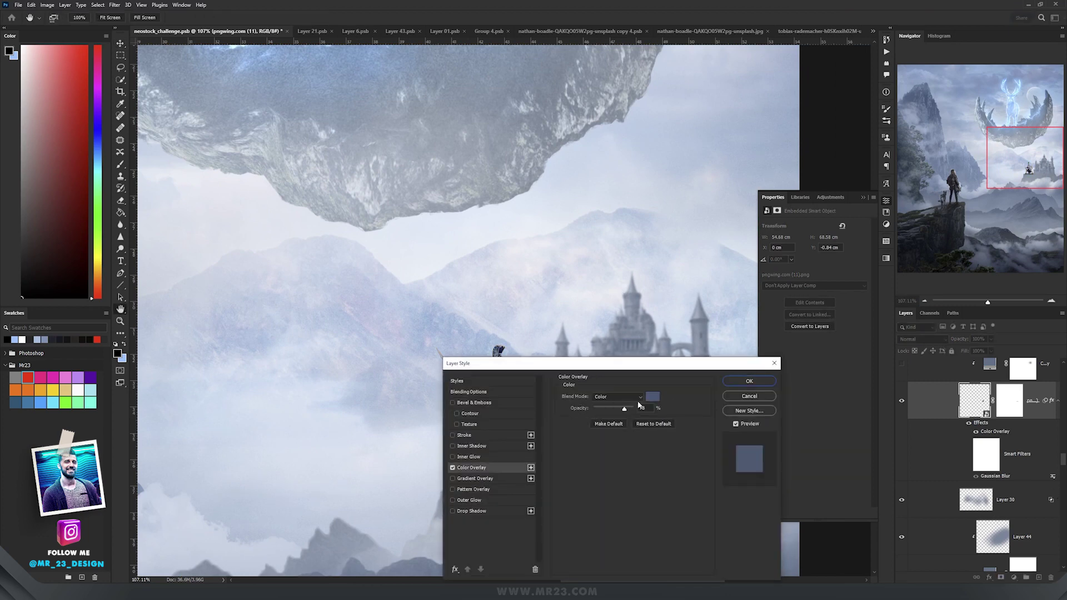
pyautogui.click(746, 401)
# - Turn on the Color Fill 1 copy layer clipped to the warrior, and compare Levels 18 off and on, leaving it visible
pyautogui.scroll(2, 946, 478)
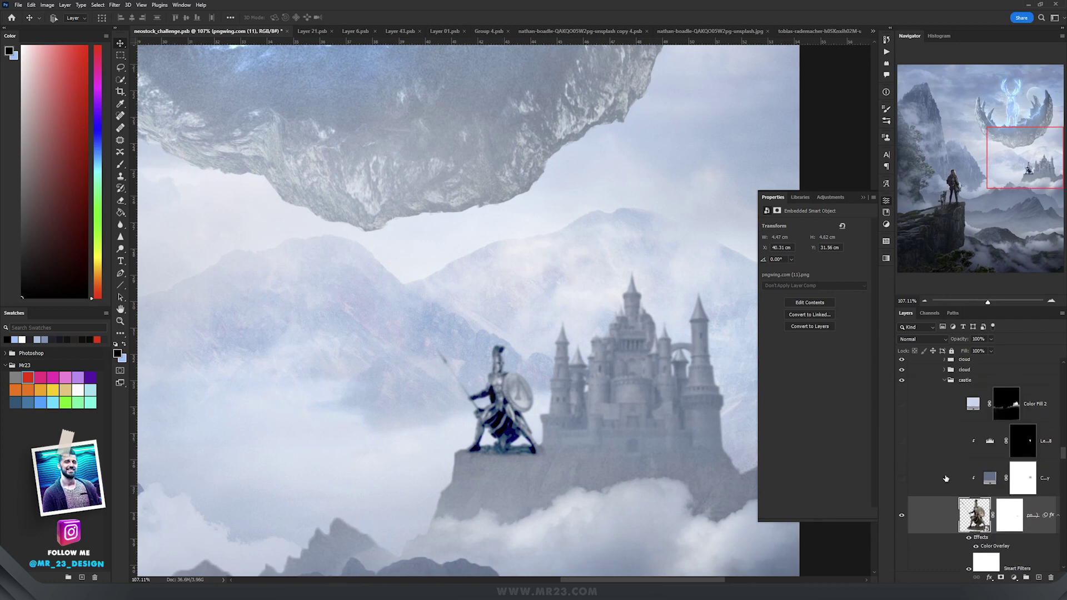
pyautogui.click(902, 480)
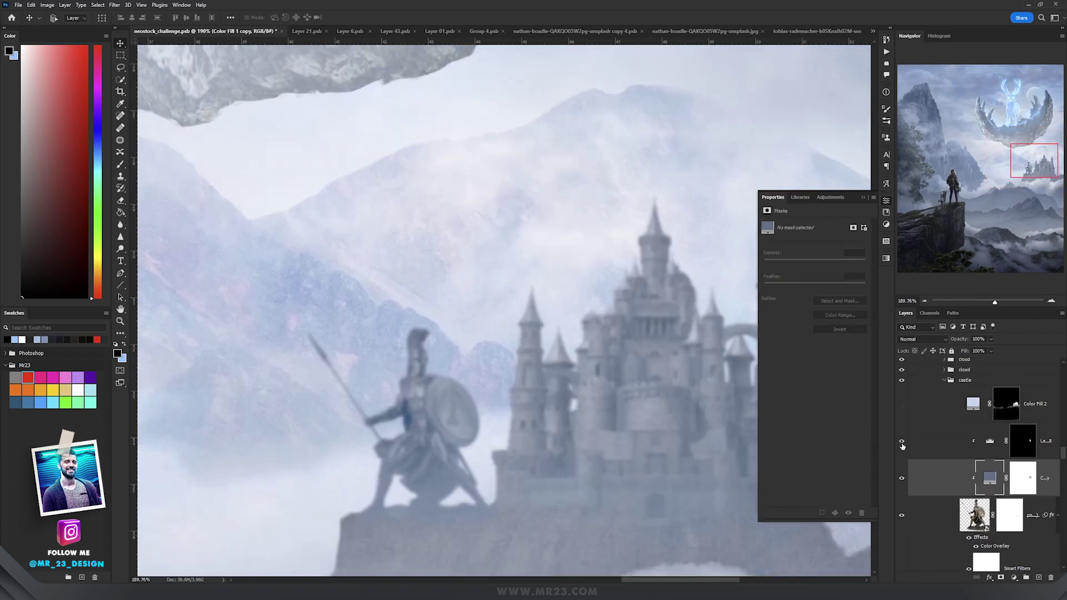
pyautogui.click(903, 442)
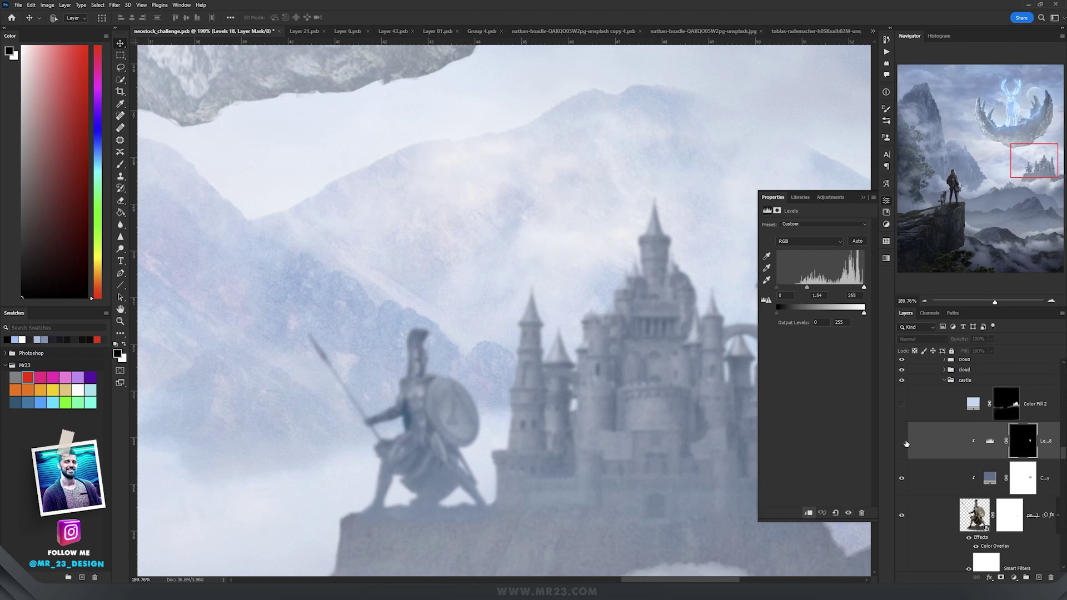
pyautogui.click(902, 441)
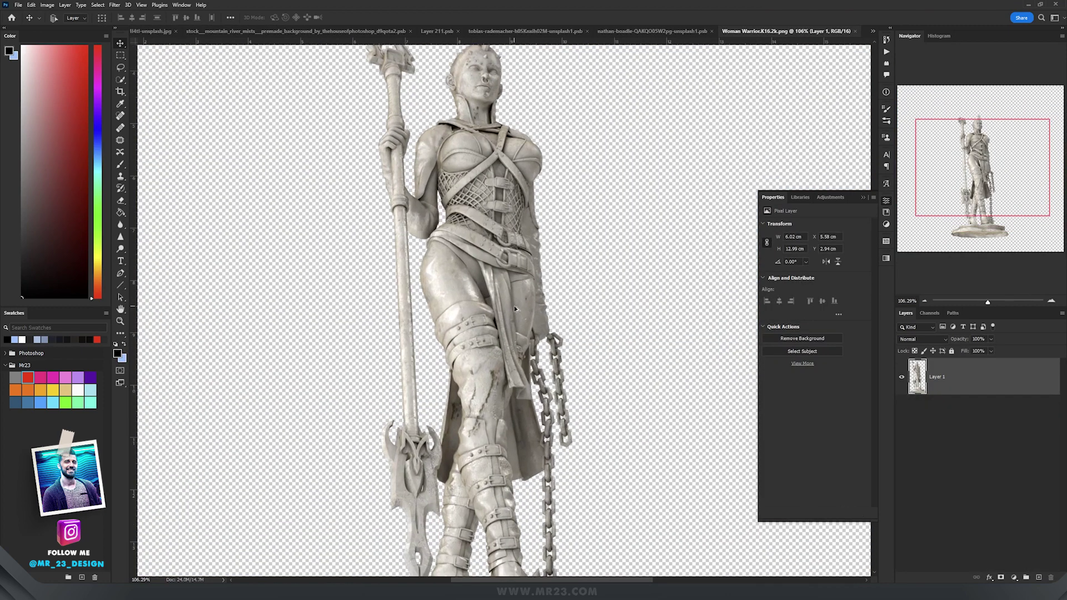
# - Examine the staff-carrying woman warrior statue and its Color Overlay settings, cancelling without changes
pyautogui.scroll(-5, 515, 306)
pyautogui.scroll(2, 519, 303)
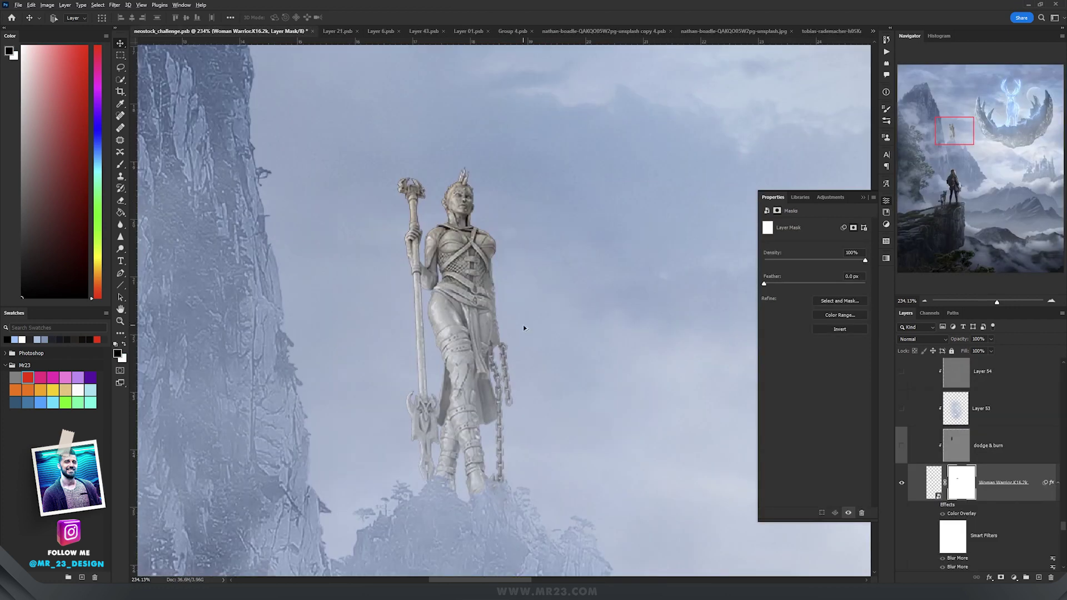
pyautogui.scroll(3, 522, 324)
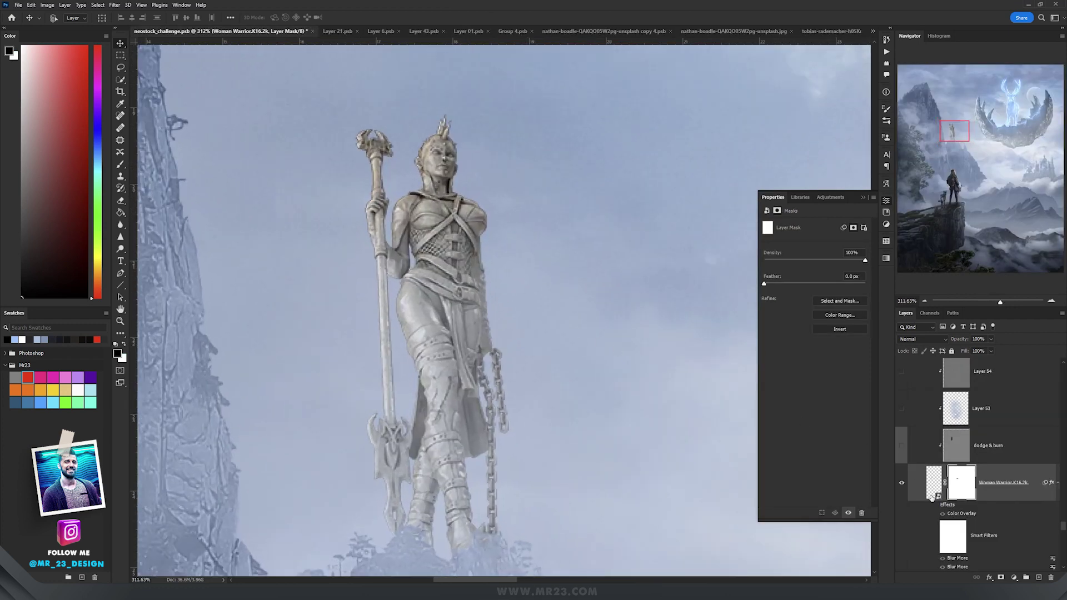
pyautogui.click(911, 486)
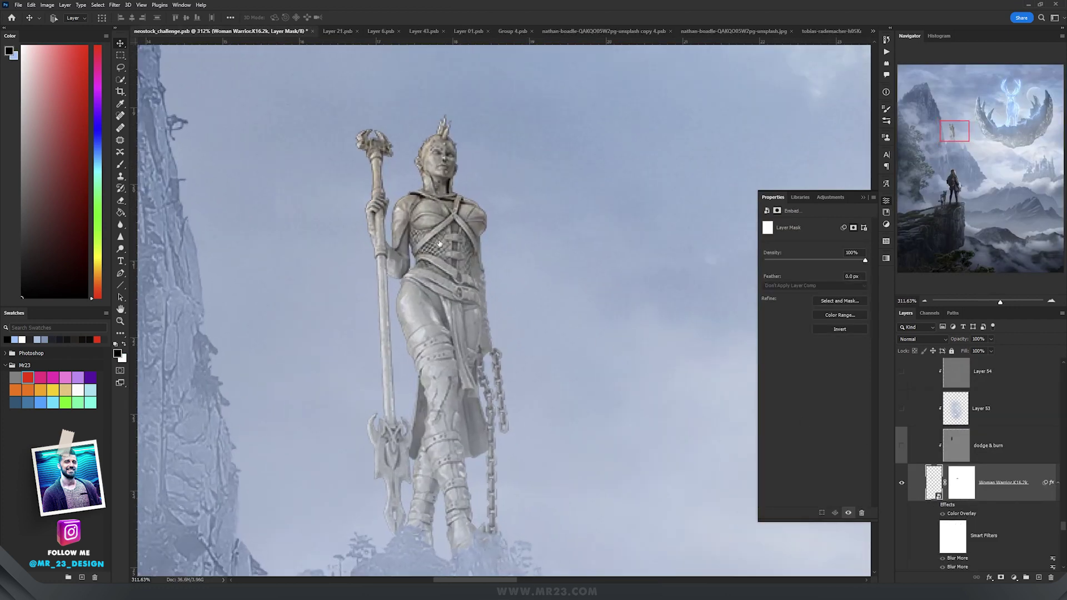
pyautogui.doubleClick(914, 485)
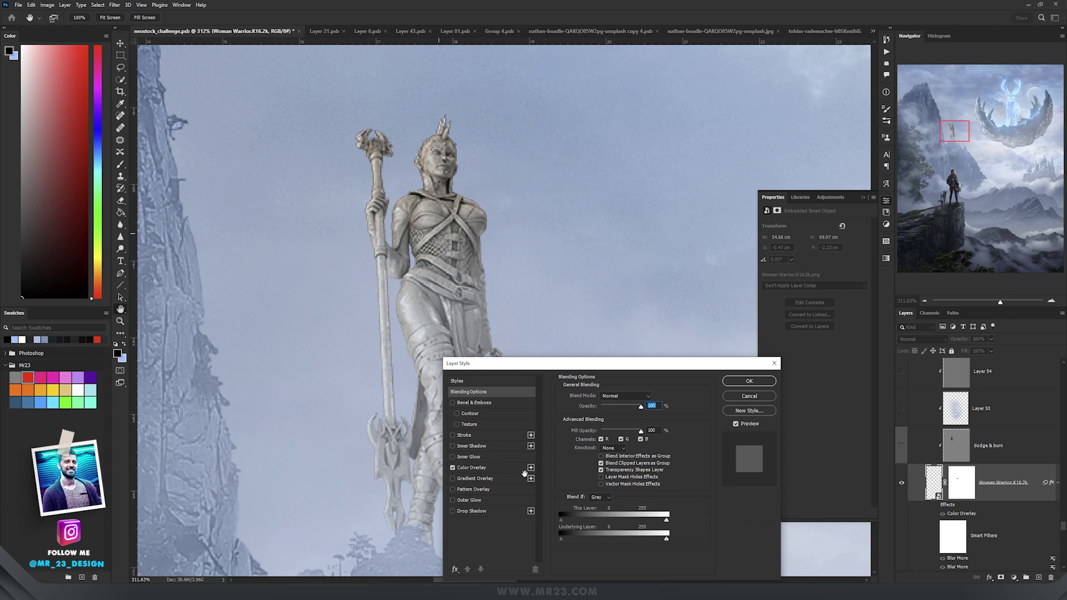
pyautogui.click(472, 468)
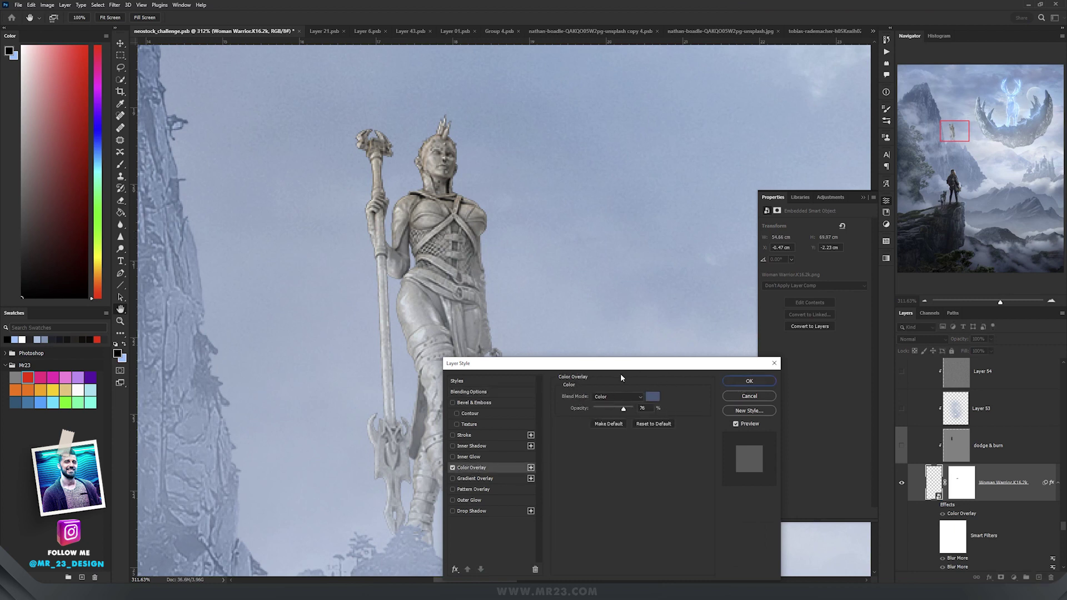
pyautogui.click(743, 396)
# - Show Layer 54 clipped to the woman warrior statue, and toggle the highlights layer above it
pyautogui.click(936, 496)
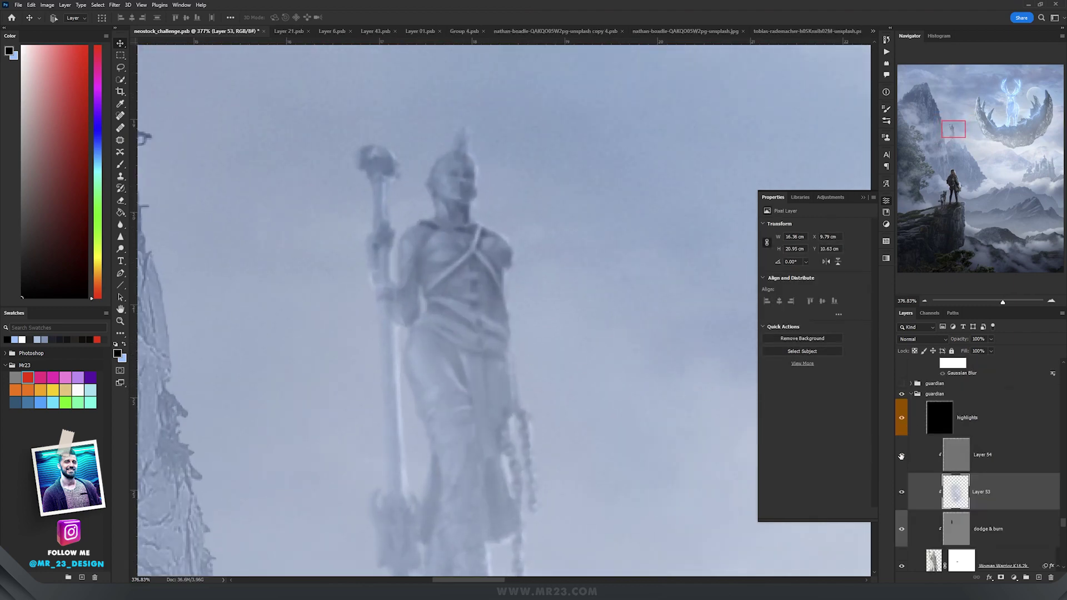
pyautogui.click(902, 455)
pyautogui.click(902, 421)
# - Stamp all visible layers into a new layer above the characters group and convert it to a smart object
pyautogui.scroll(-3, 575, 349)
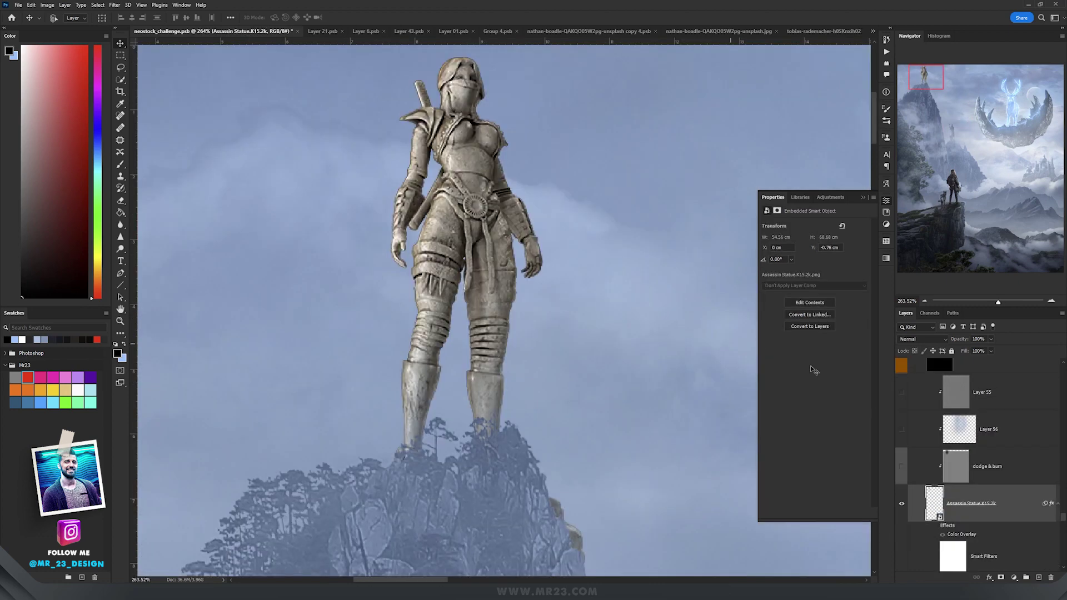
pyautogui.scroll(-4, 559, 287)
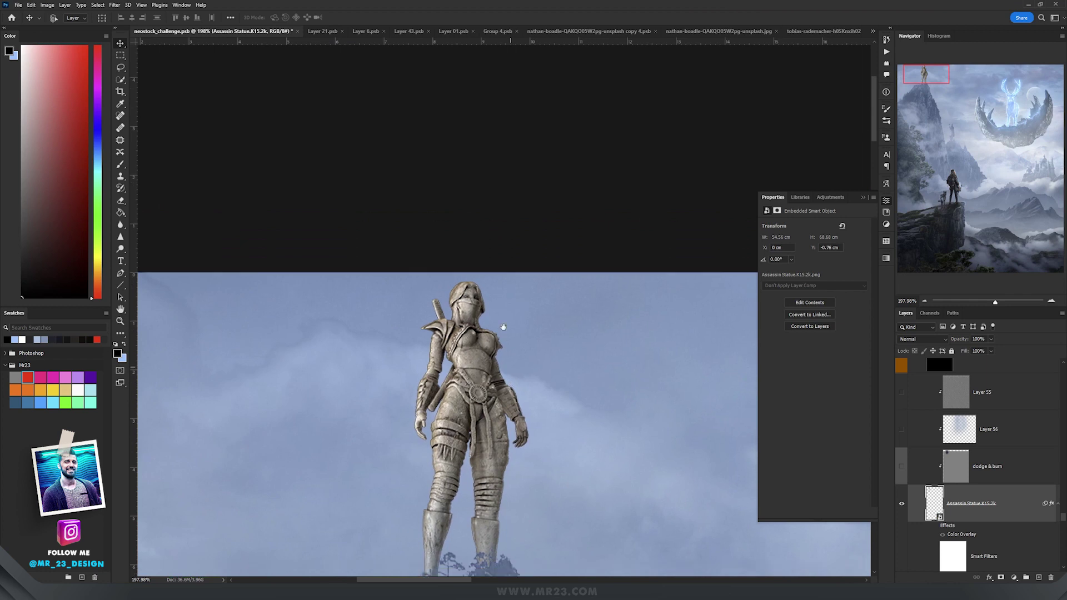
pyautogui.scroll(3, 449, 257)
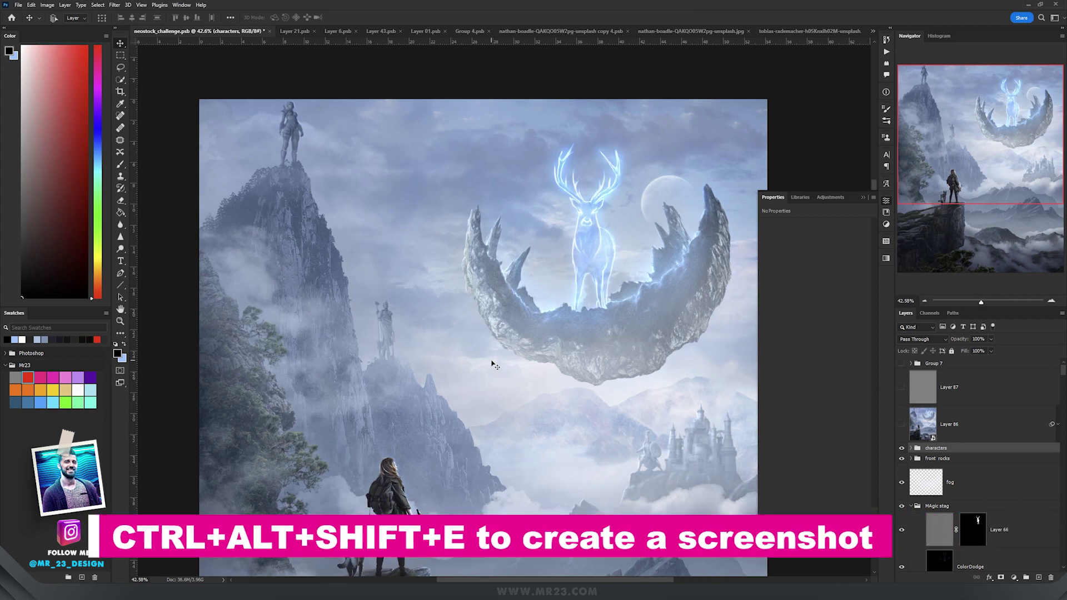
pyautogui.hotkey('ctrl', 'alt', 'shift', 'e')
pyautogui.rightClick(982, 468)
pyautogui.click(1003, 234)
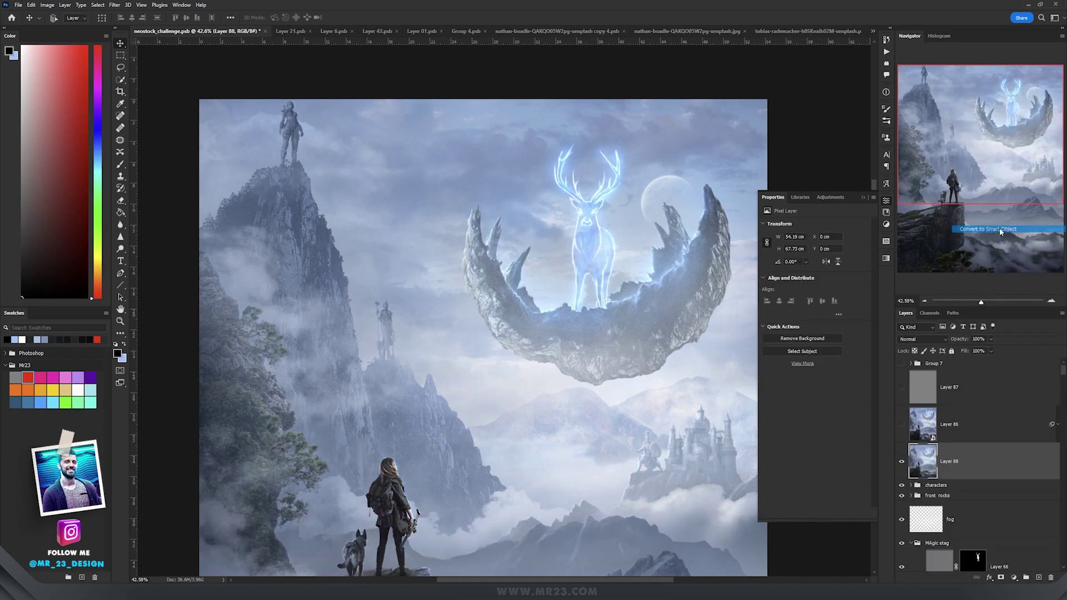
# - Apply the Camera Raw Filter to the stamped smart object with Sharpening 37, Noise Reduction 32, Color Noise Reduction 31 and Grain 13
pyautogui.click(115, 5)
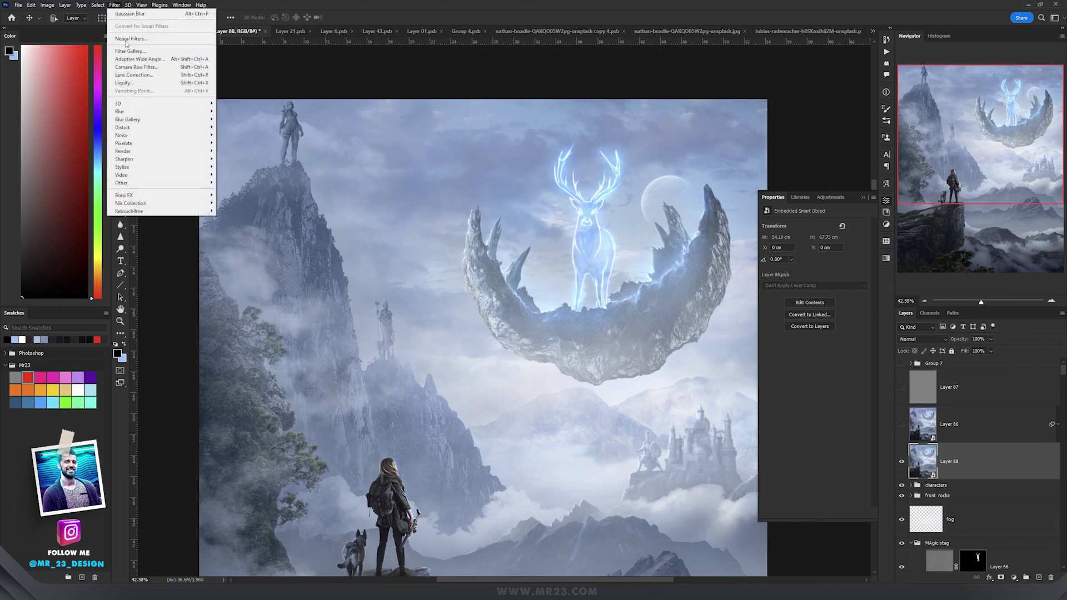
pyautogui.click(197, 71)
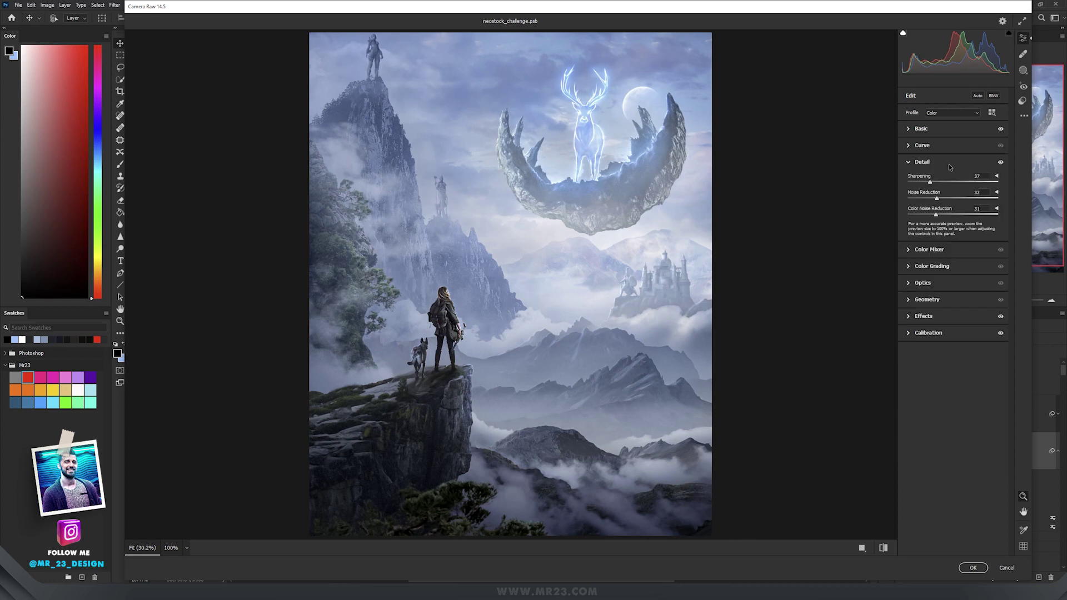
pyautogui.click(963, 316)
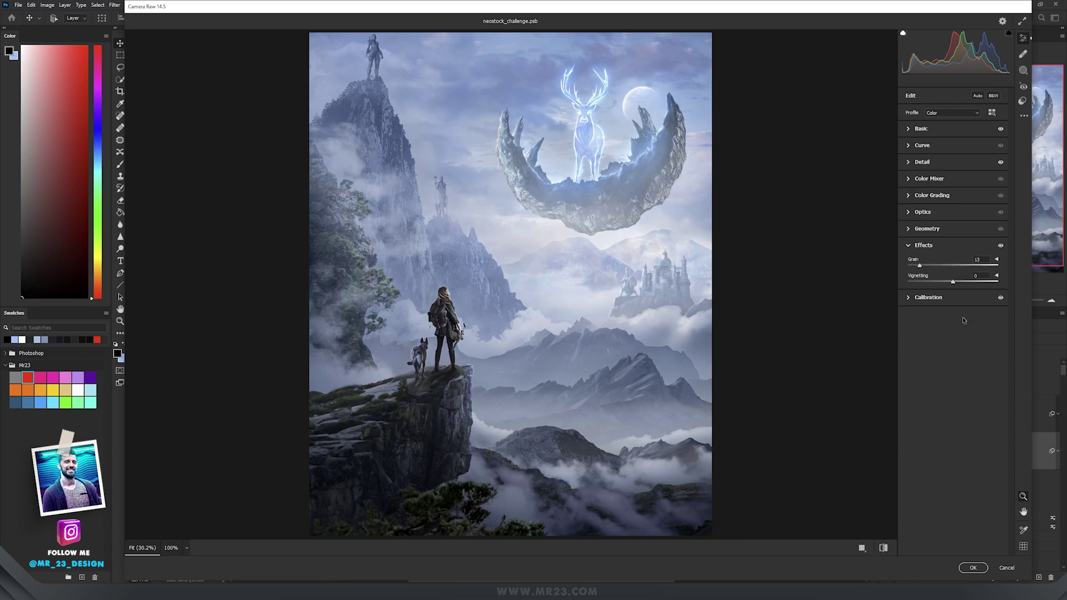